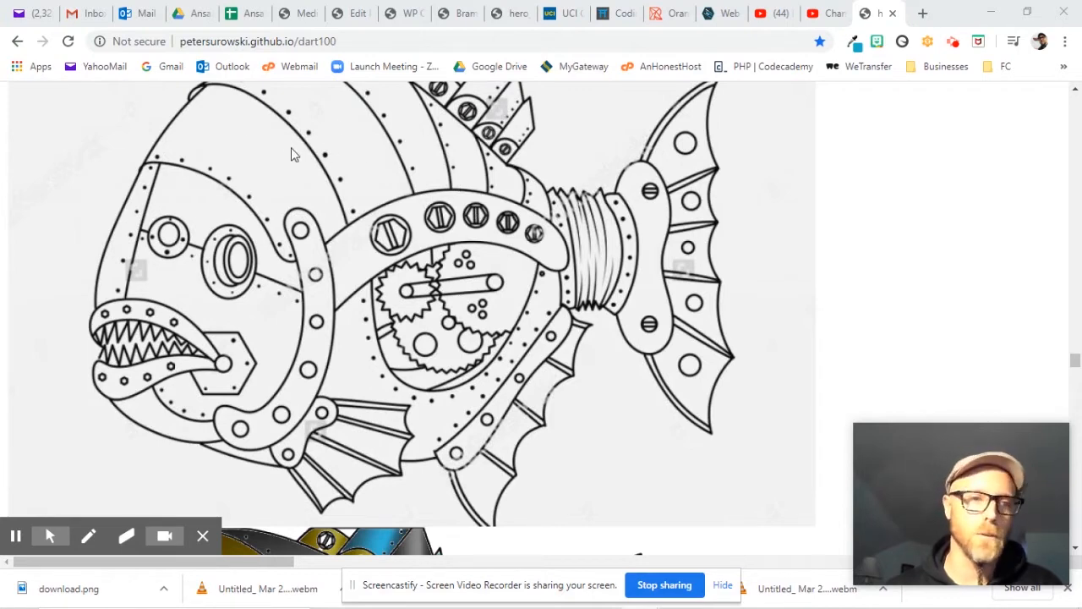
Copy the fish line drawing from the web page and paste it into a new 1024 x 600 px Photoshop document.
right_click(489, 291)
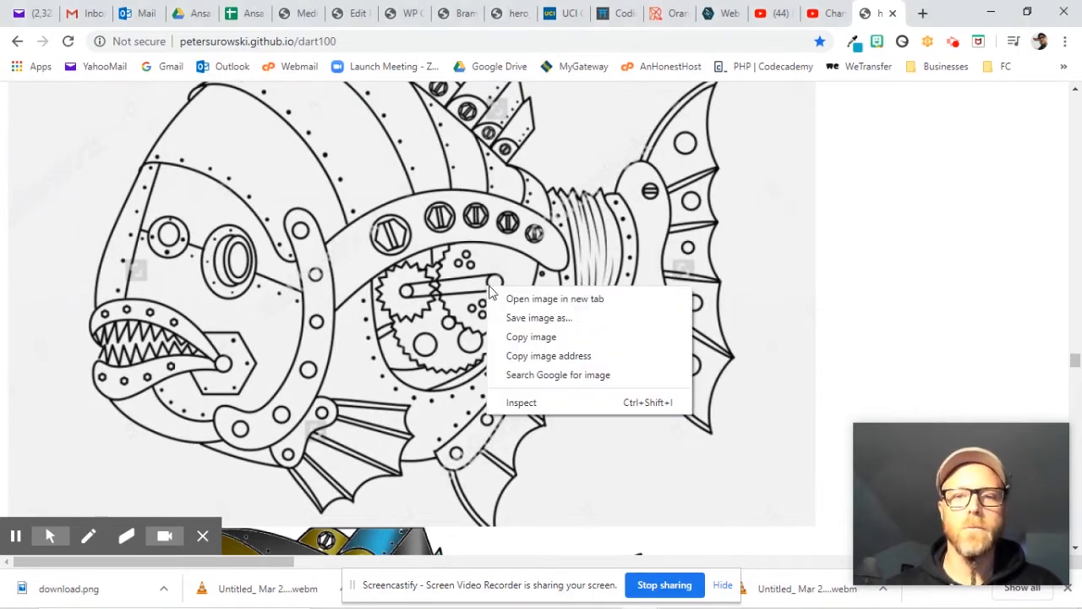
left_click(531, 334)
left_click(795, 579)
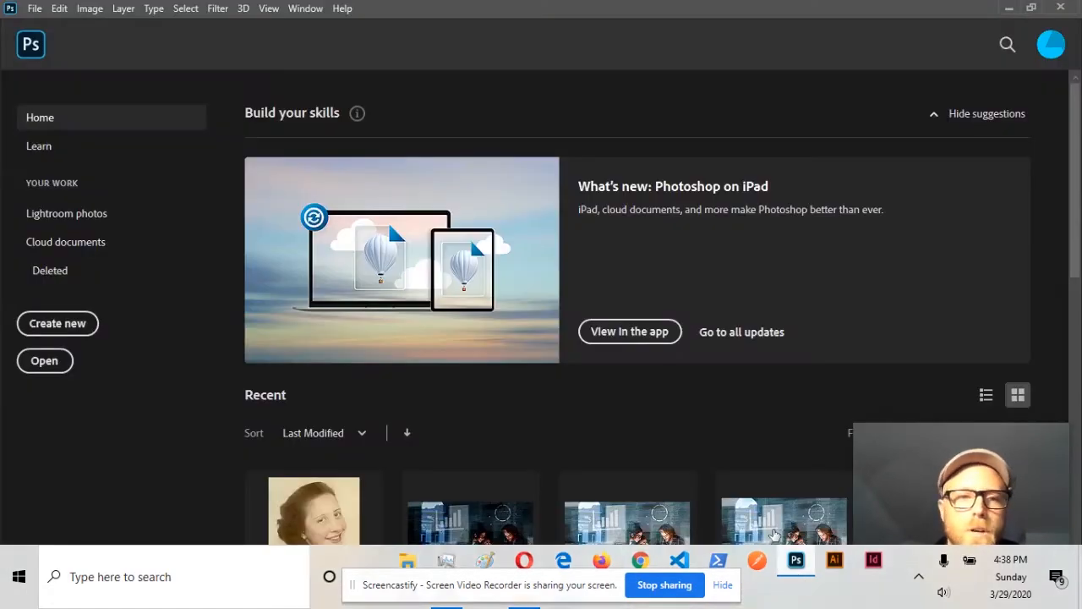
left_click(58, 324)
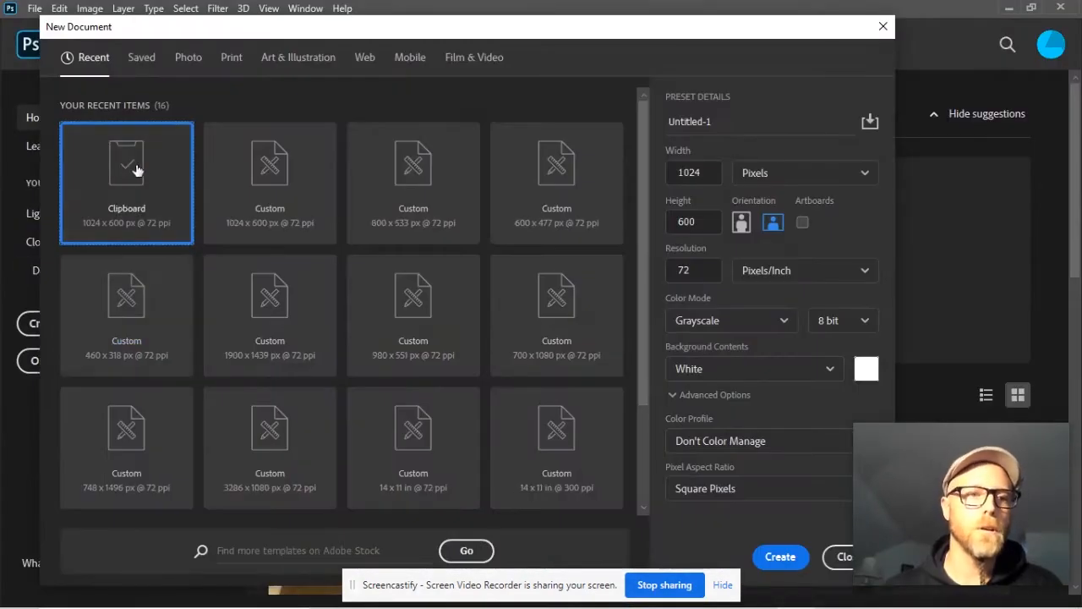
left_click(778, 558)
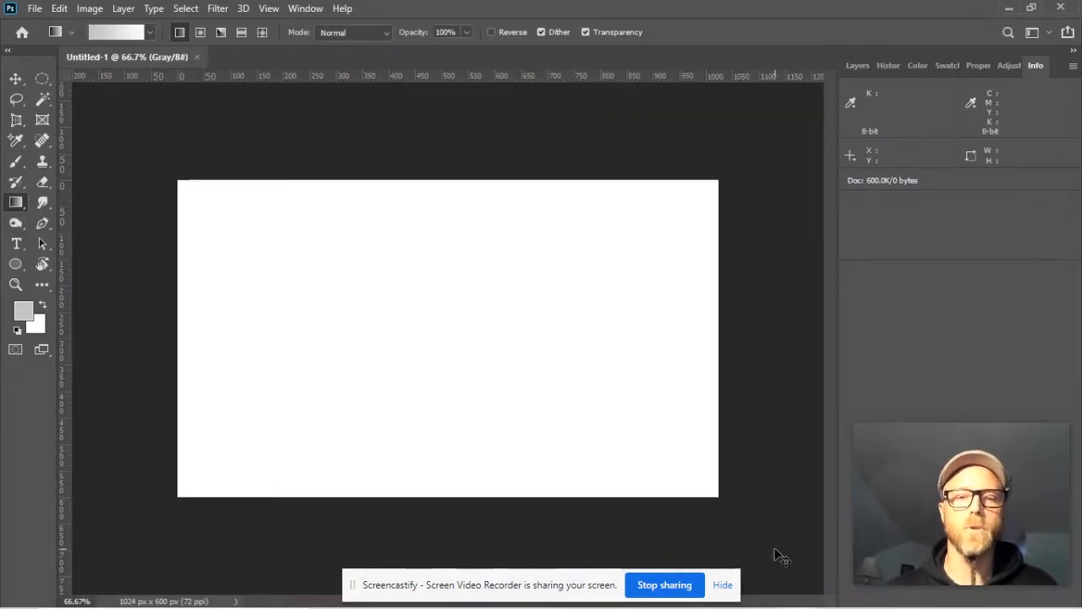
key("ctrl+v")
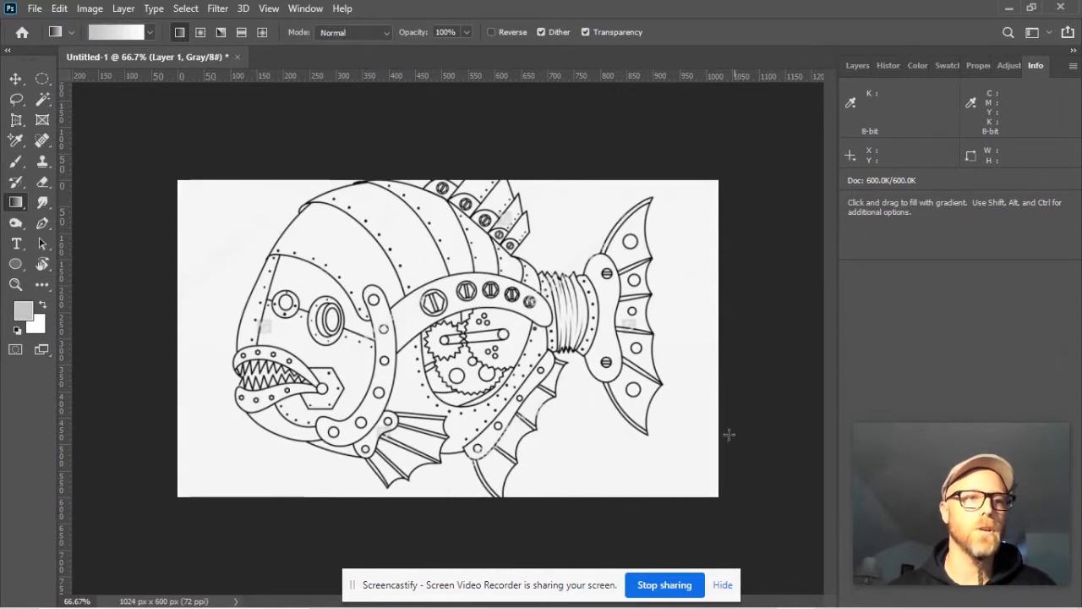
Activate the Paint Bucket tool and display the document's layers.
right_click(15, 203)
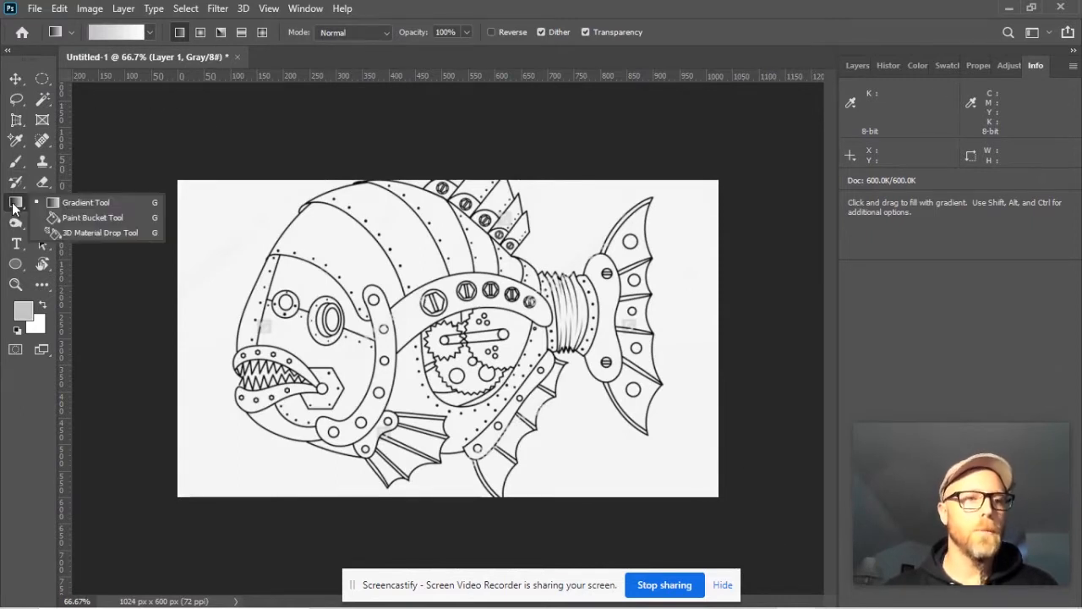
left_click(89, 217)
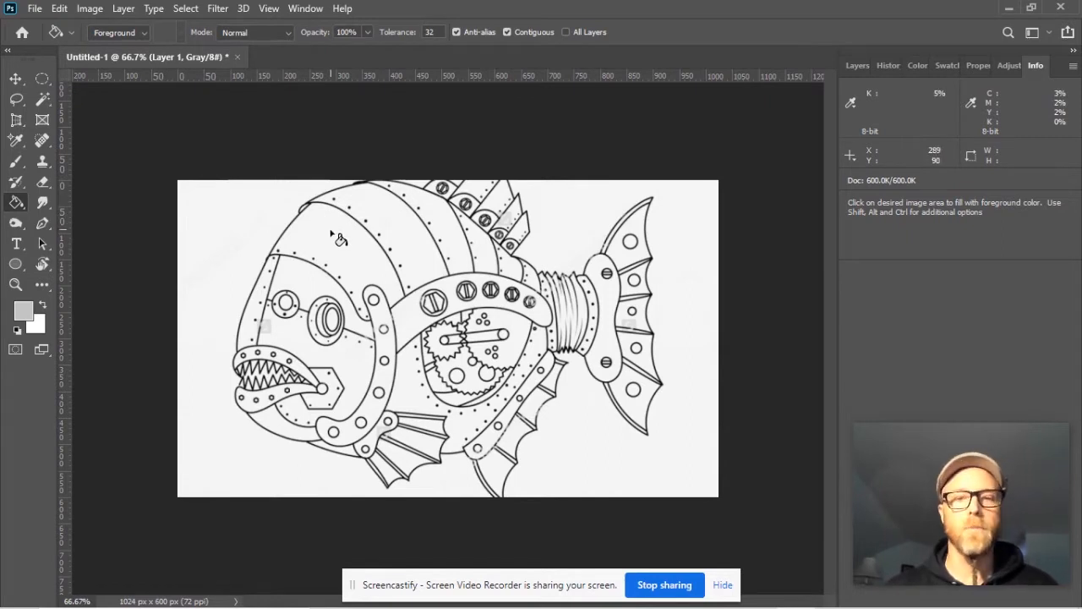
left_click(850, 66)
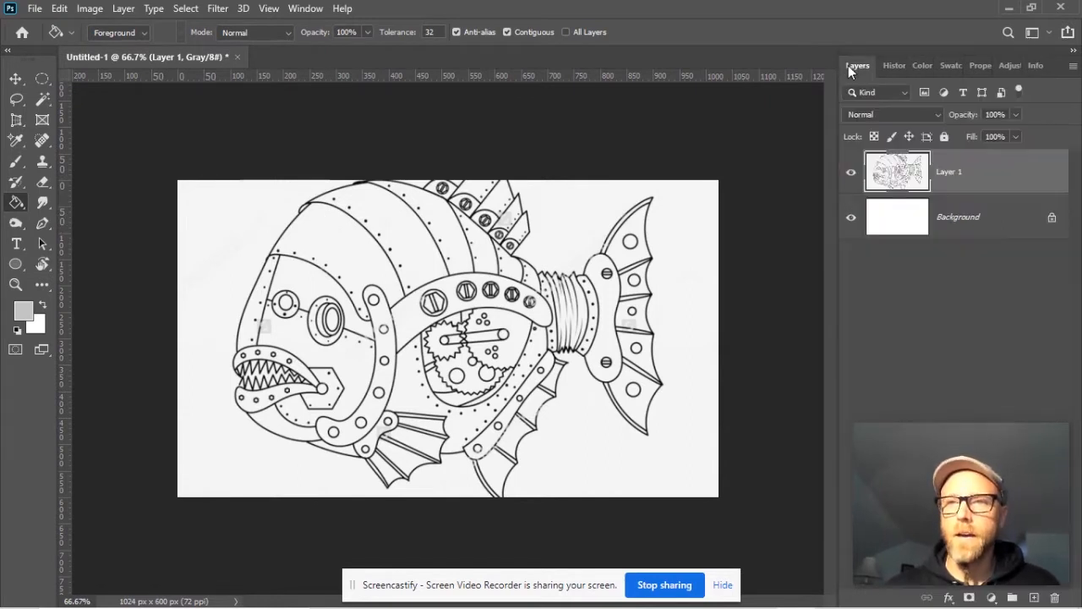
Try light grey fills on the head plate above the eye and on the large gear, and undo both.
scroll(335, 240, "up", 5)
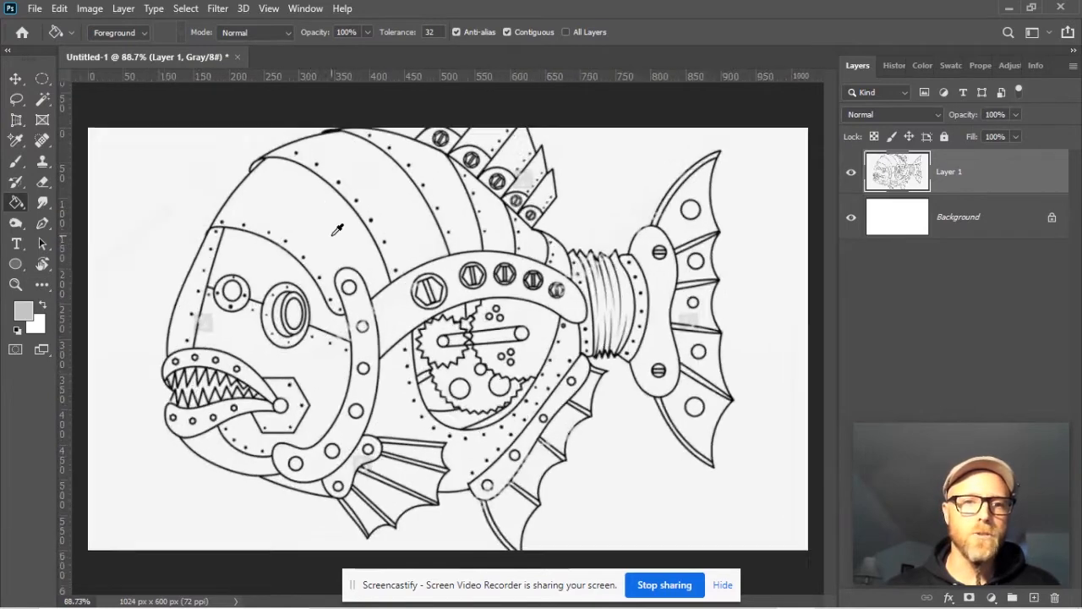
left_click(316, 199)
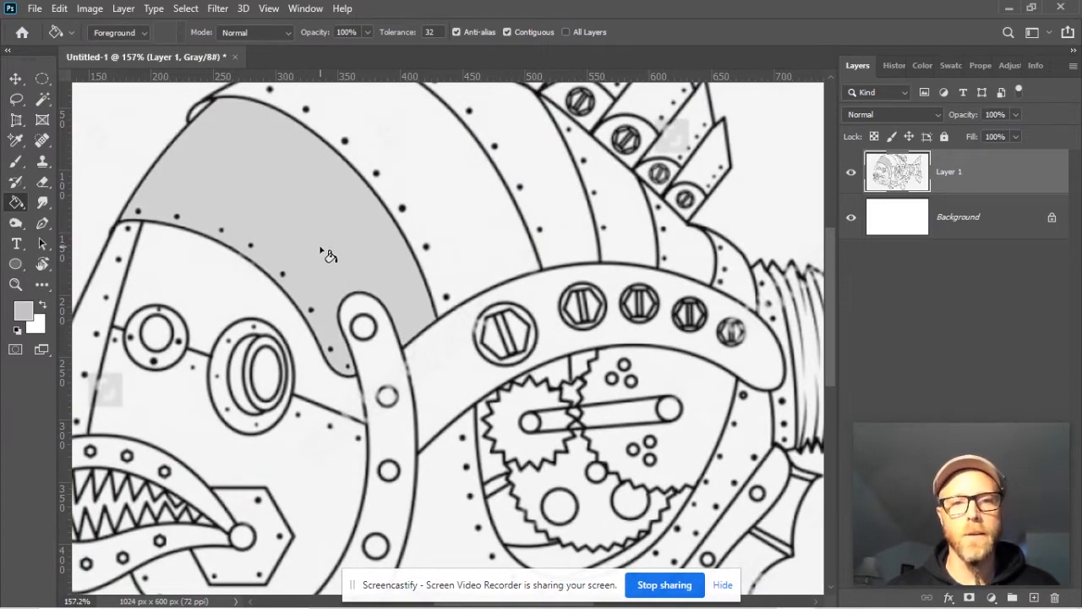
scroll(592, 382, "down", 1)
left_click(705, 370)
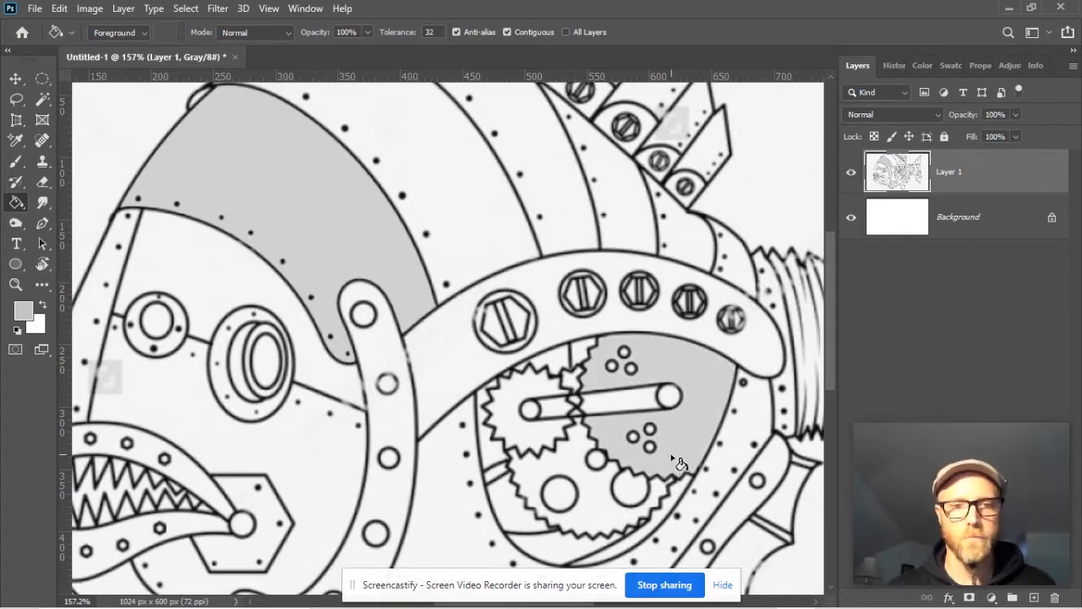
key("ctrl+z")
key("ctrl+z")
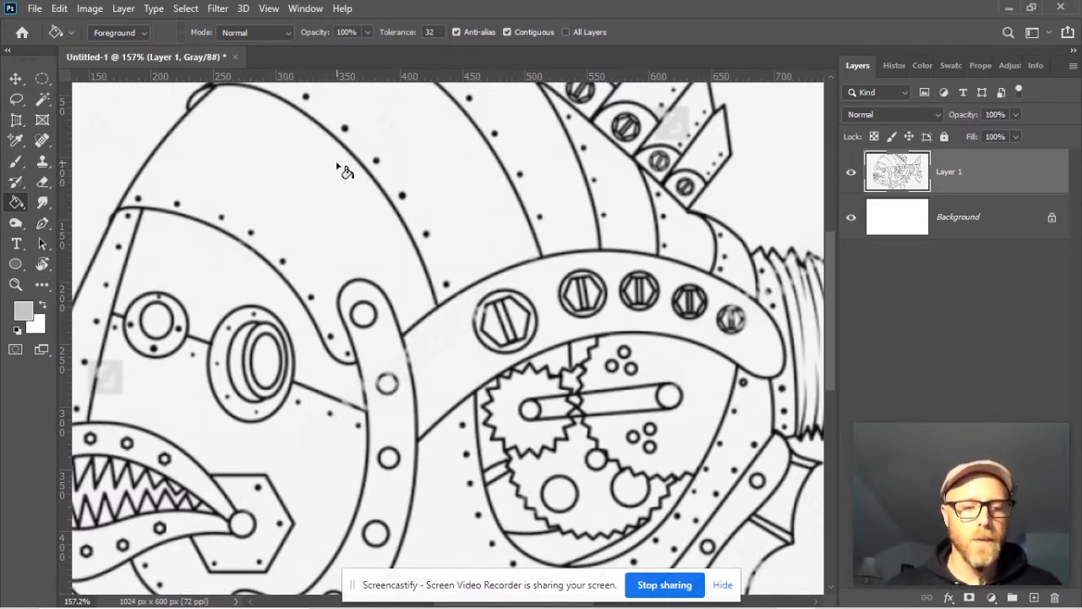
Test a light grey fill at tolerance 32 up to the head plate's outline at pixel level, and undo it.
scroll(346, 165, "up", 8)
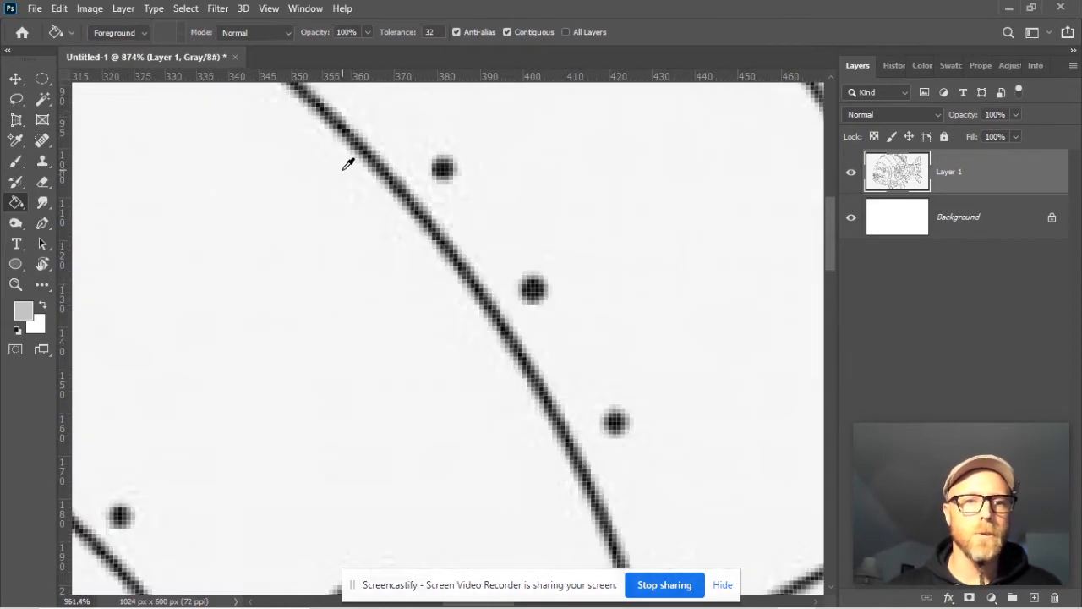
scroll(347, 166, "up", 4)
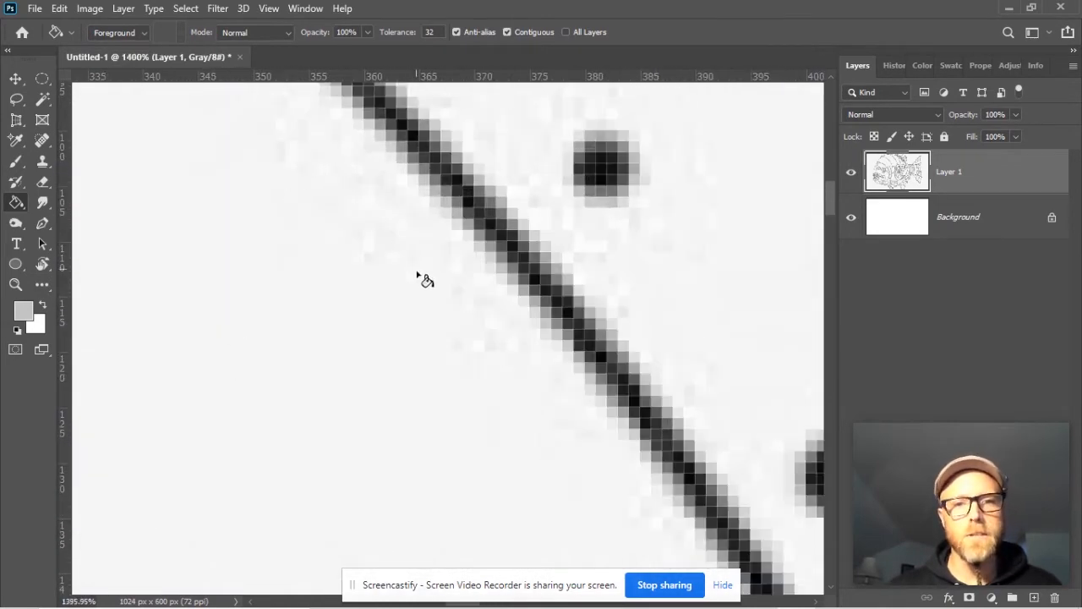
left_click(271, 373)
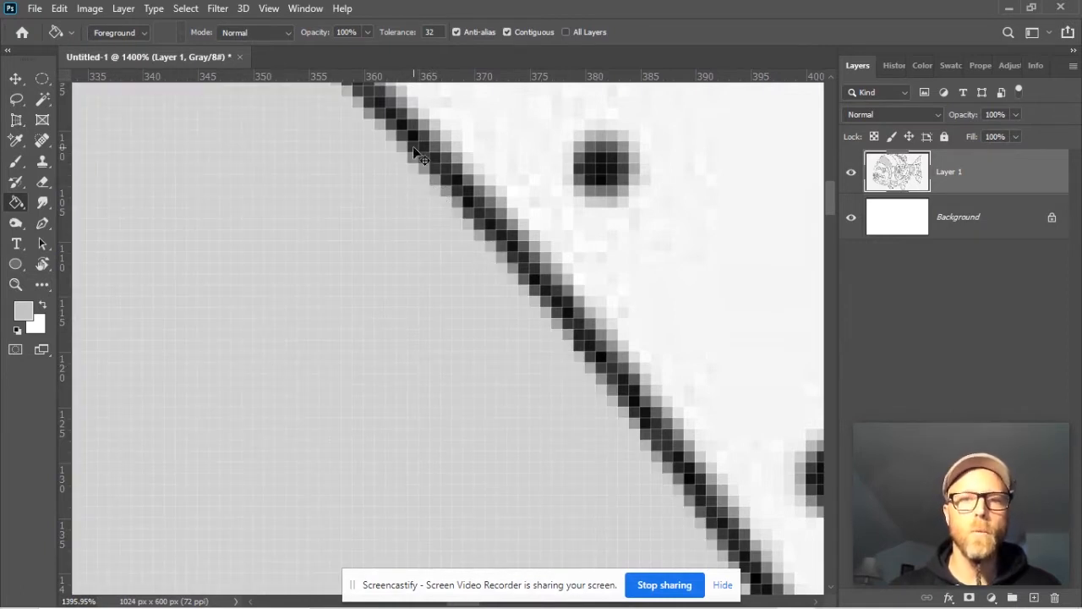
key("ctrl+z")
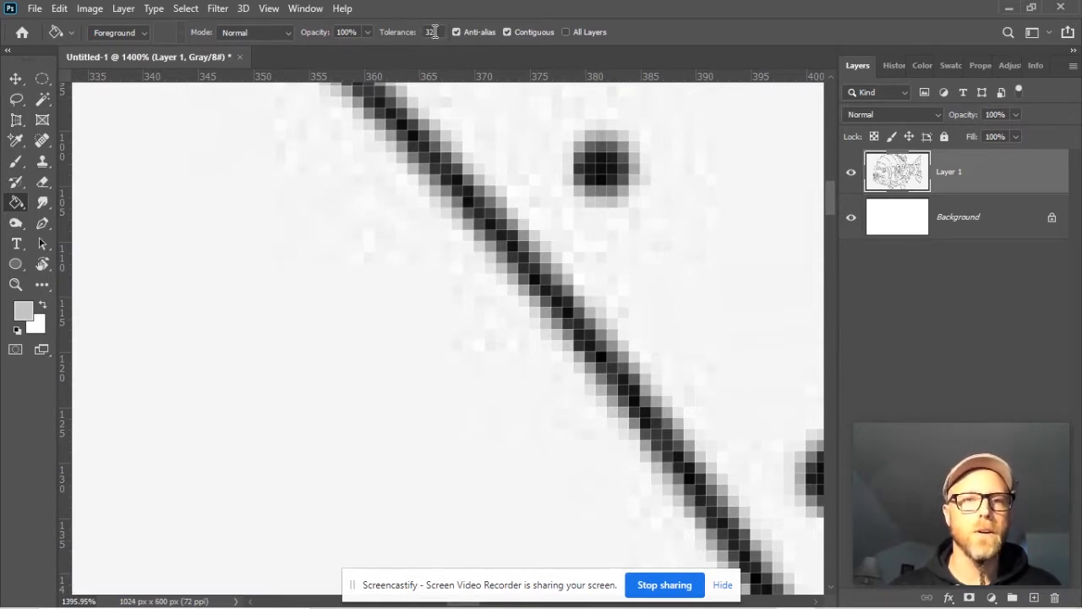
Set the fill tolerance to 100, test the fill on the head plate and undo it.
left_click_drag(440, 32, 422, 32)
type("100")
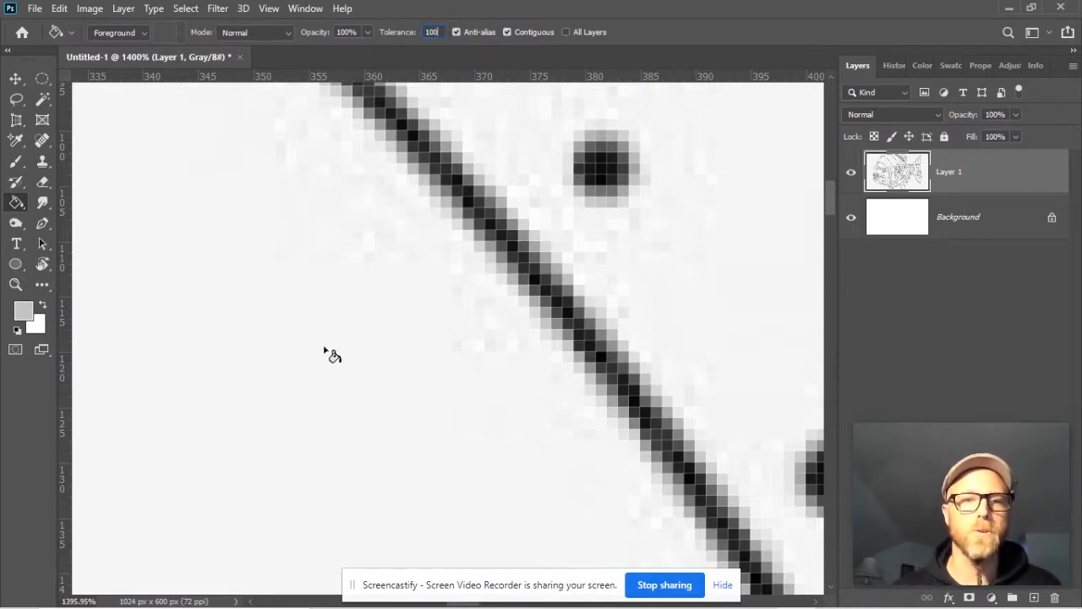
left_click(326, 349)
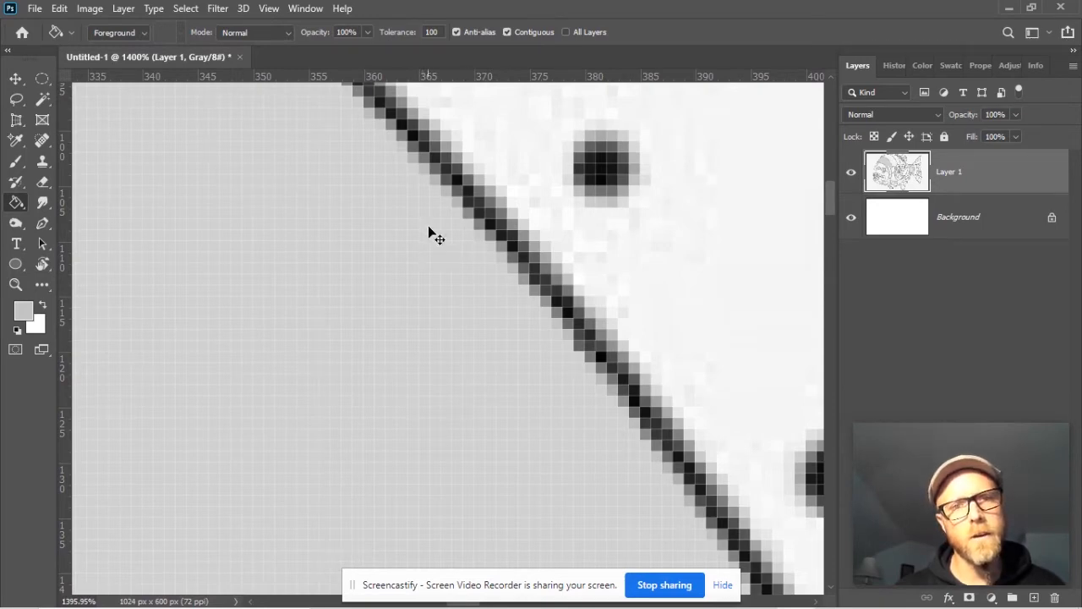
key("ctrl+z")
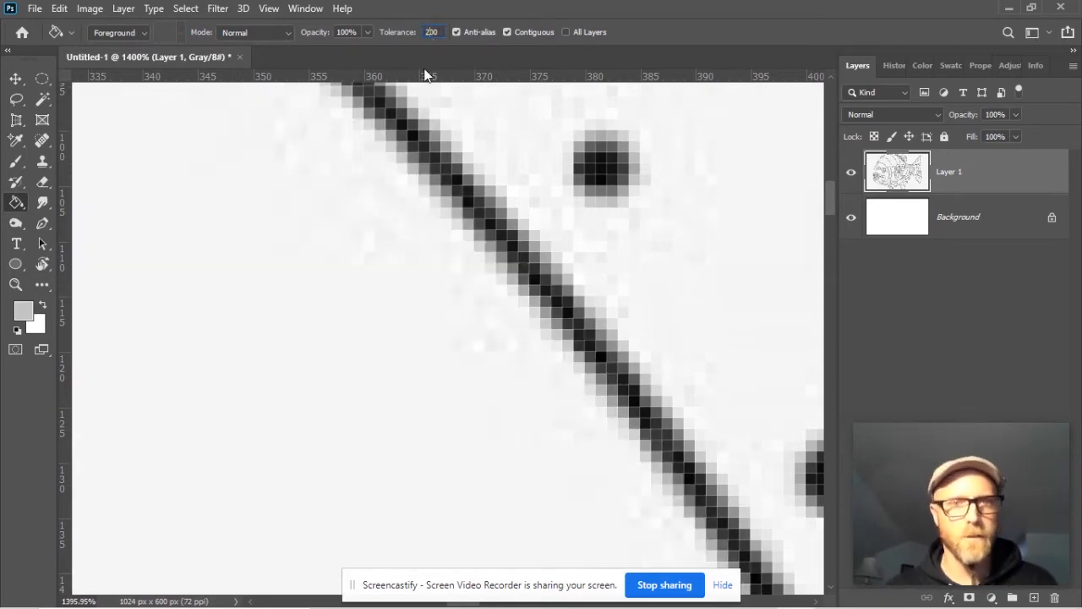
Test the head plate fill at tolerance 200, examine how it spreads across the drawing, and undo it.
left_click(290, 375)
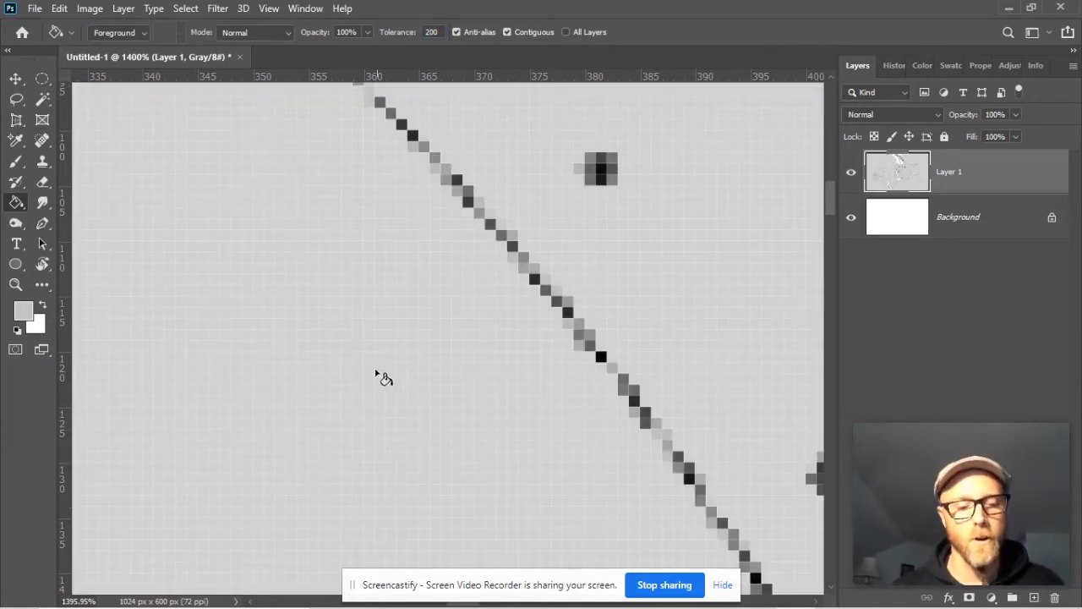
scroll(368, 371, "down", 5)
scroll(367, 371, "down", 5)
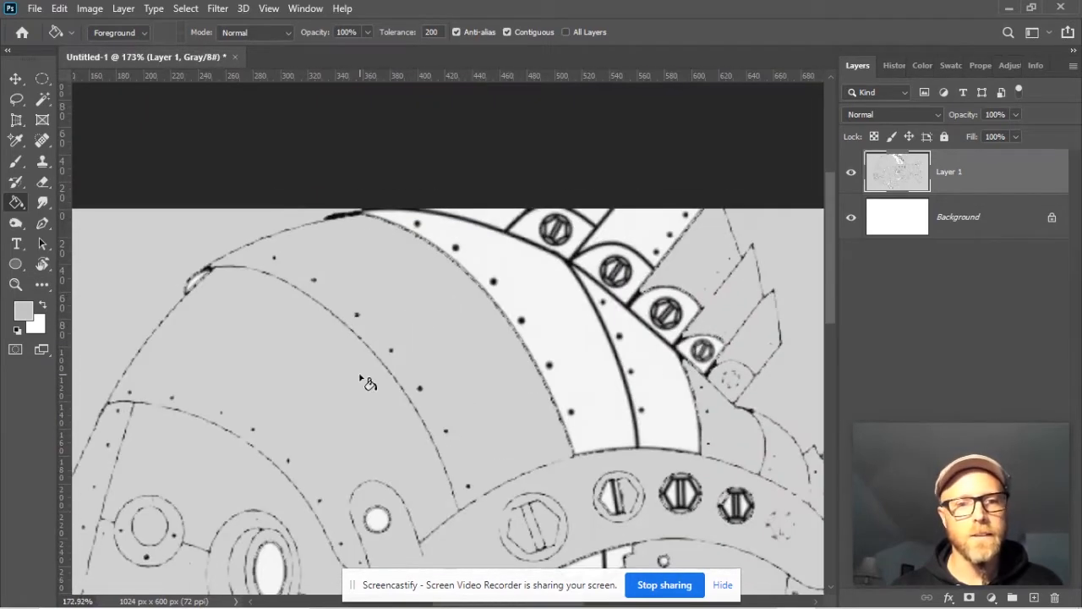
scroll(390, 394, "down", 2)
scroll(391, 394, "down", 3)
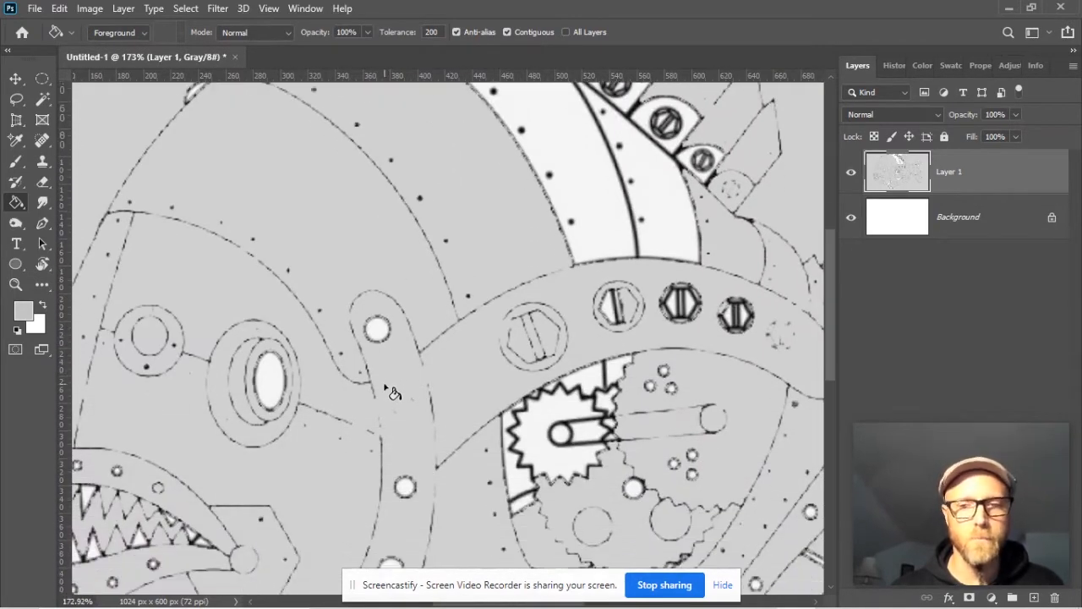
left_click_drag(343, 419, 504, 334)
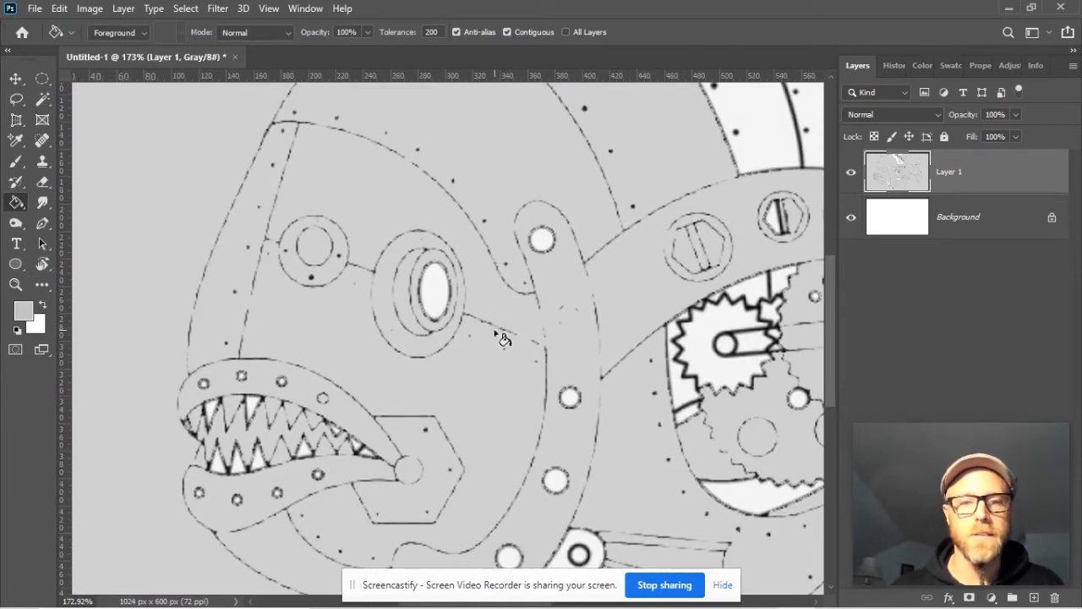
left_click_drag(630, 249, 393, 338)
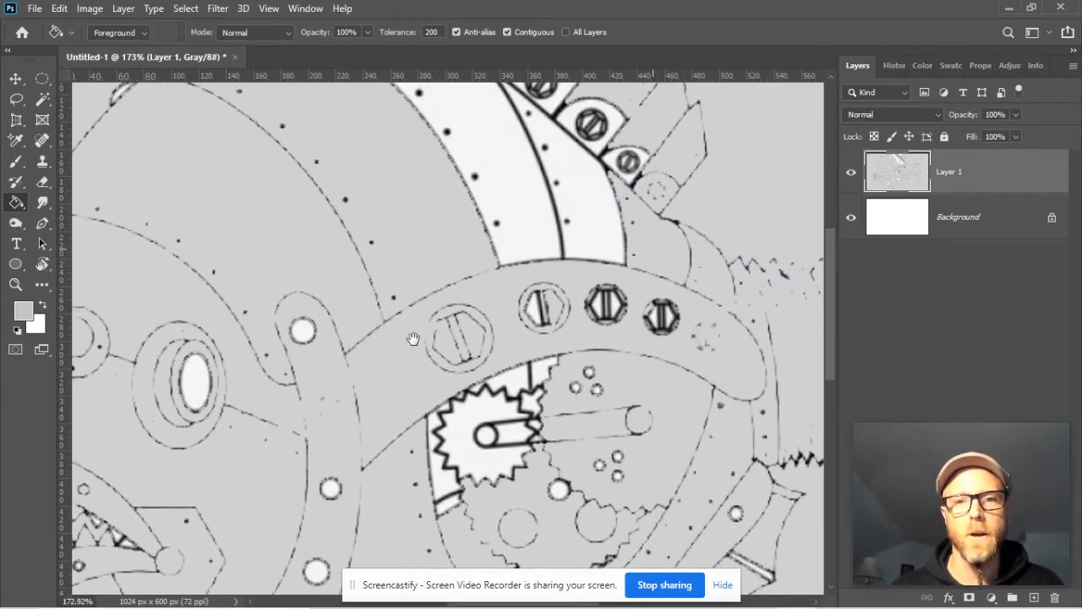
key("ctrl+z")
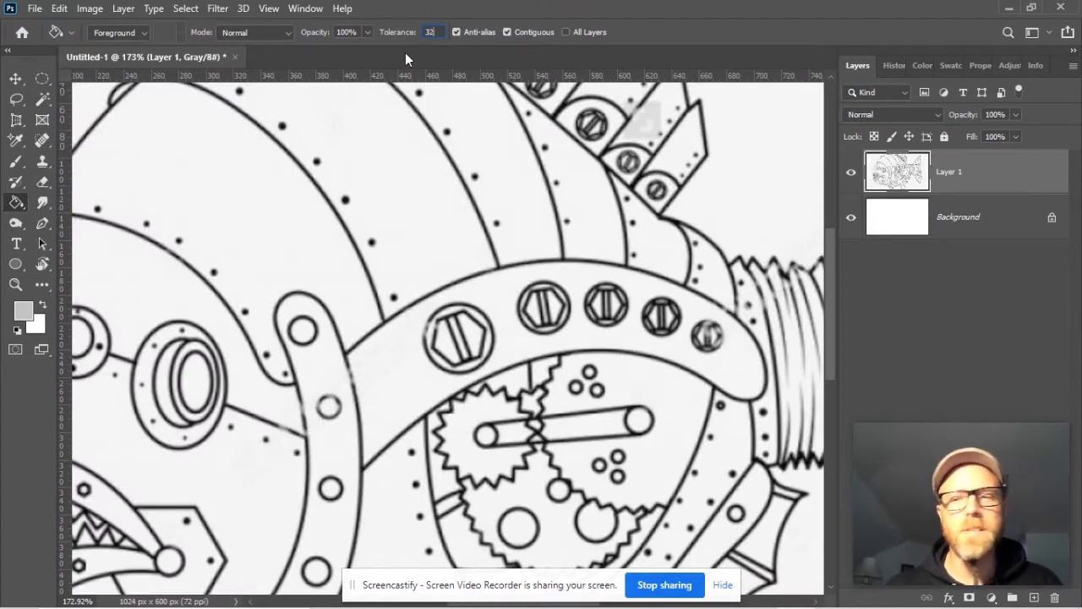
Return the fill tolerance to 32, try the light grey fill on the head plate once more and undo it.
left_click(290, 253)
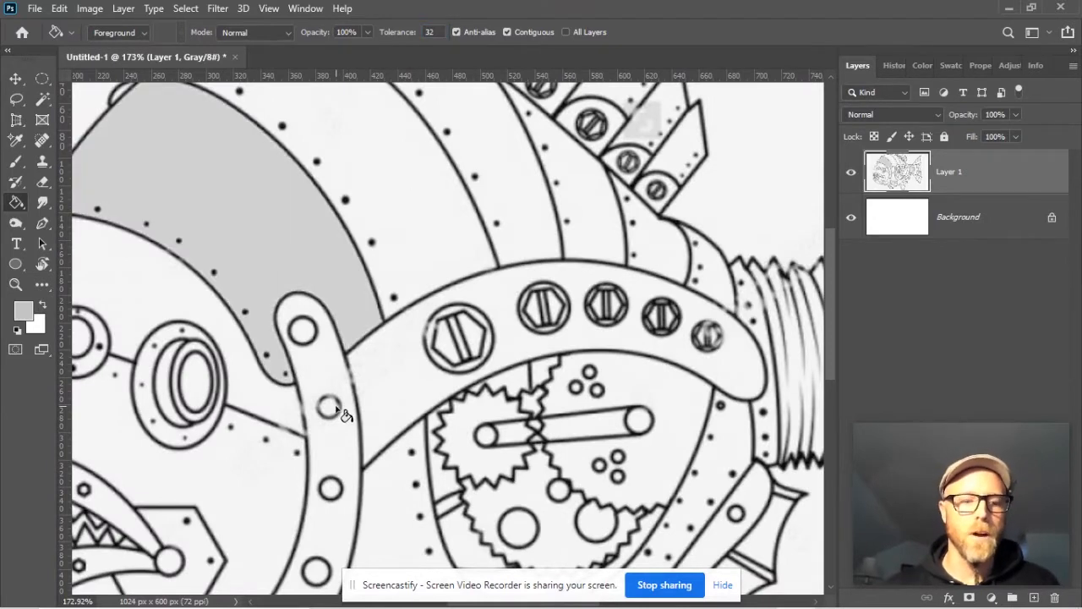
key("ctrl+z")
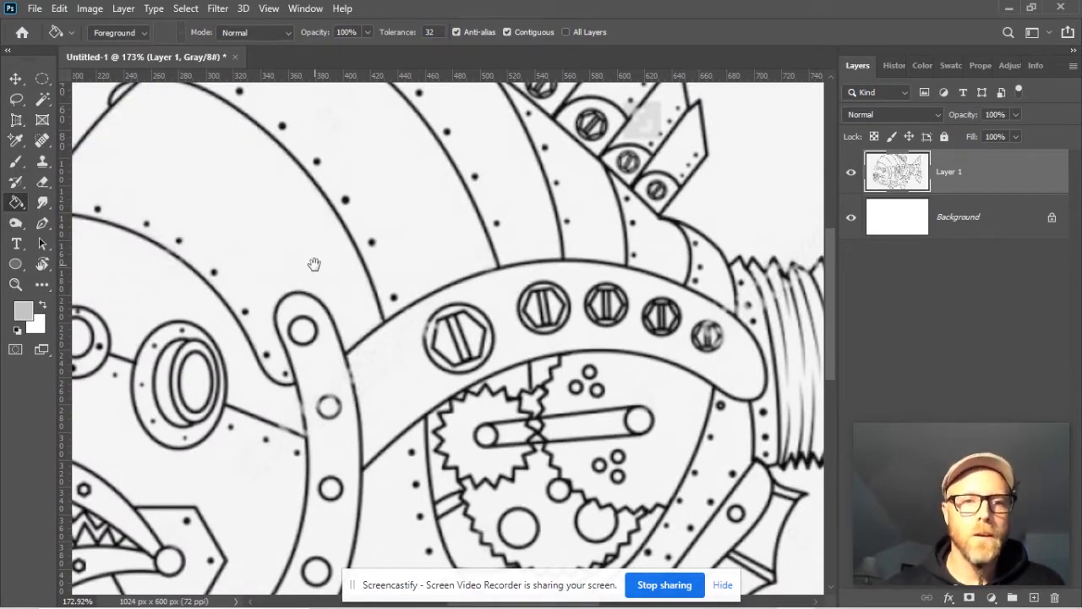
Set the foreground color to purple 5809ce, try it as a fill on the head plate and undo the fill.
left_click_drag(311, 263, 484, 272)
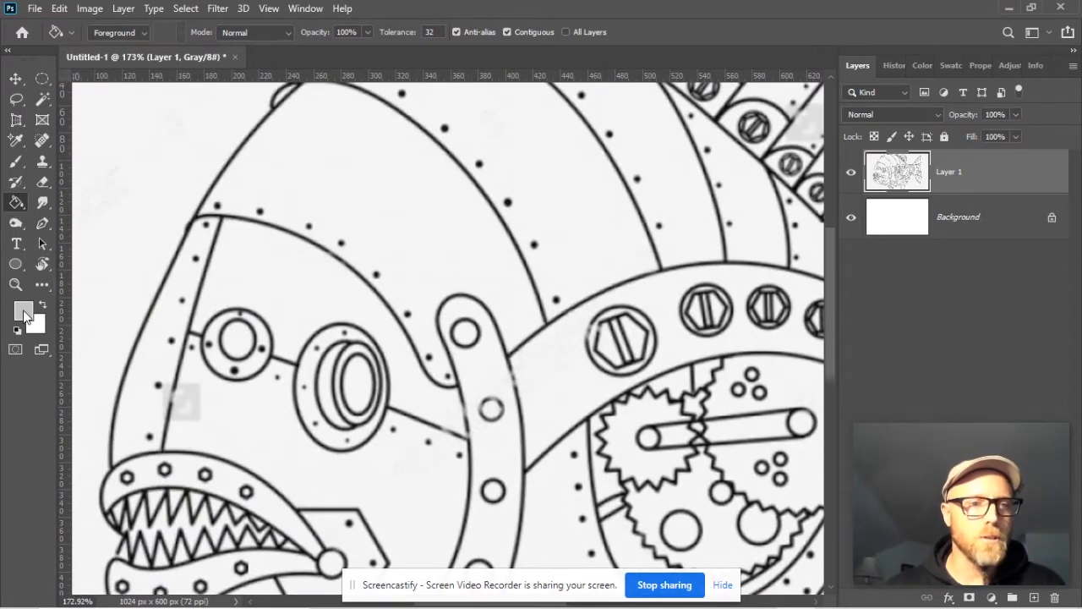
left_click(24, 313)
left_click(858, 91)
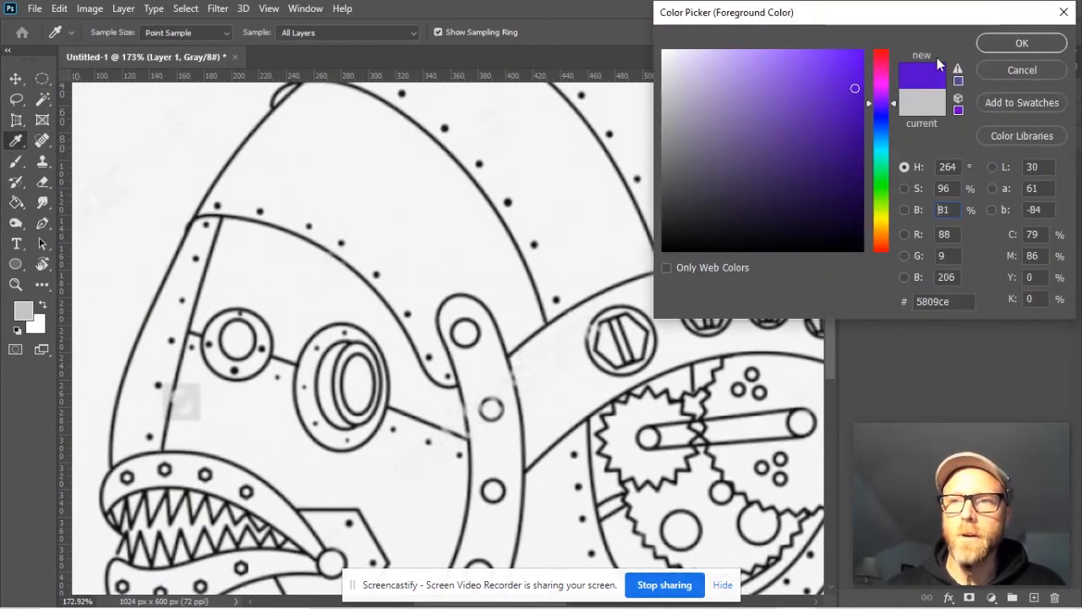
left_click(1023, 42)
left_click(456, 217)
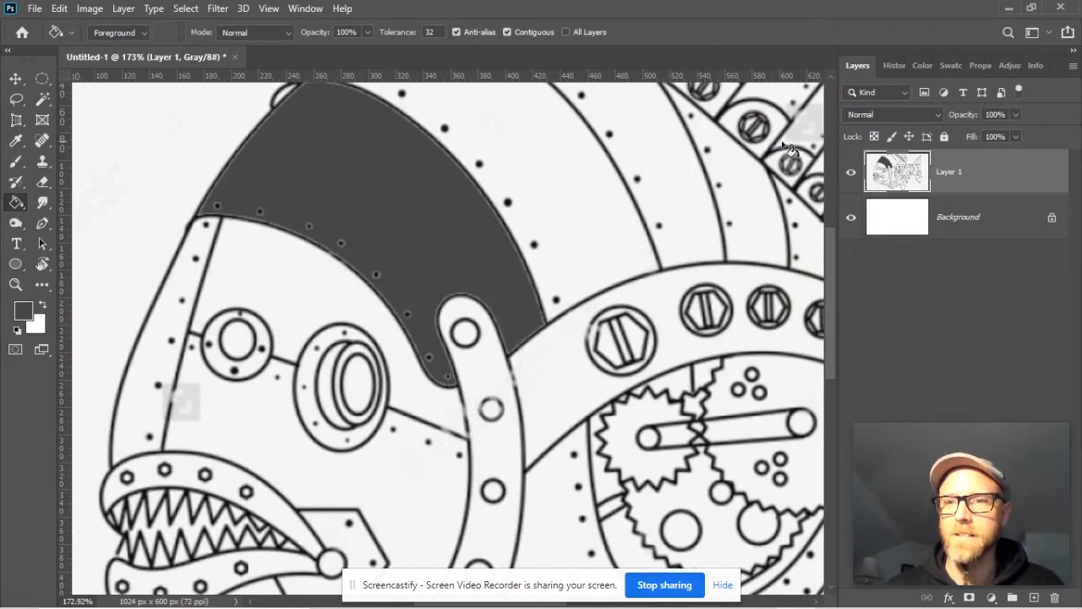
key("ctrl+z")
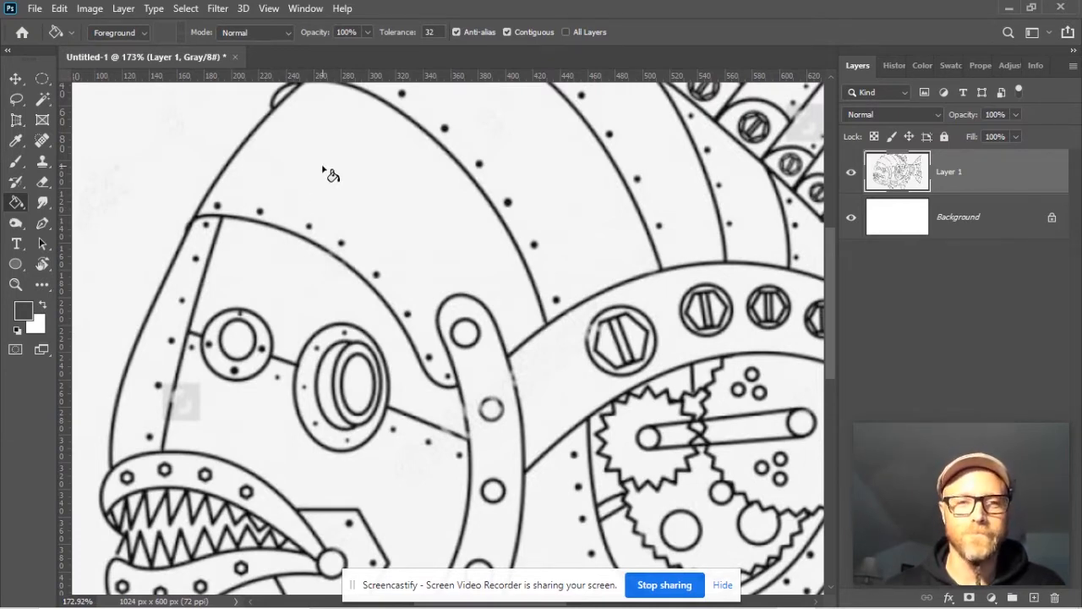
Convert the grayscale document to RGB Color mode without flattening the layers.
key("shift+g")
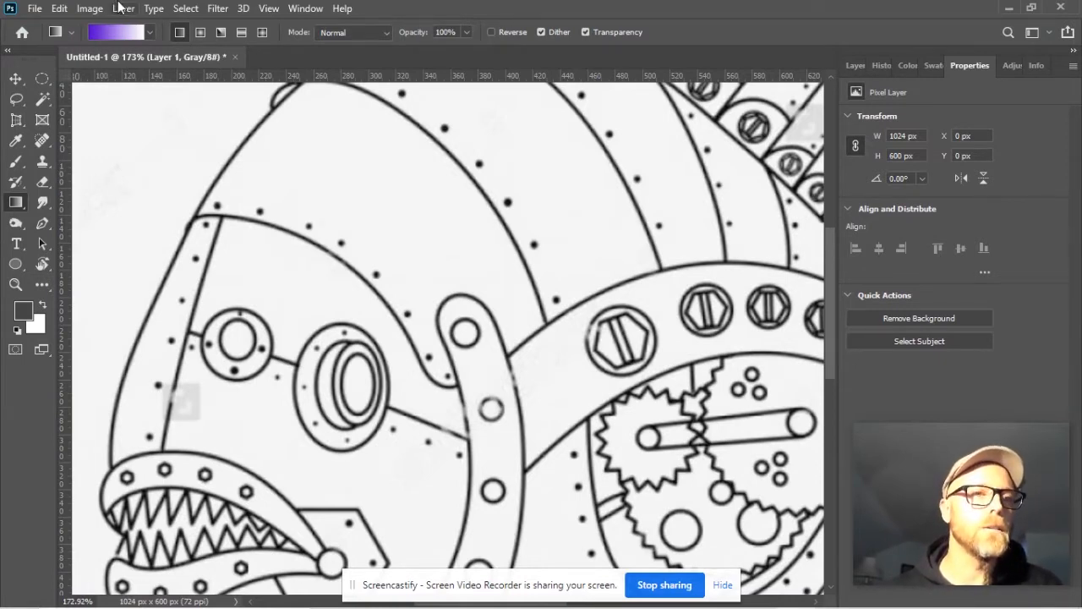
left_click(89, 9)
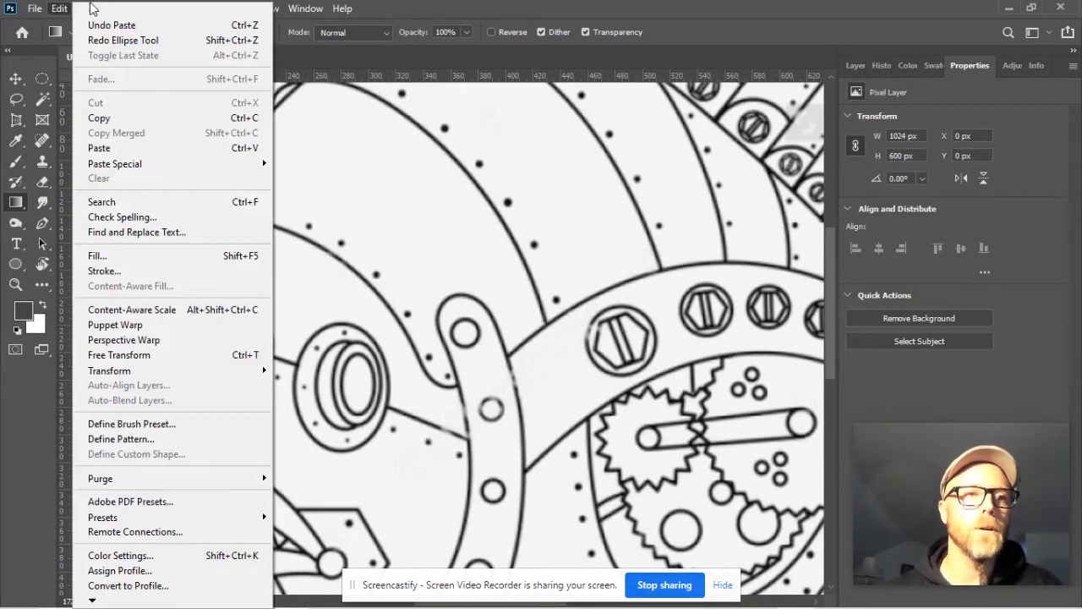
mouse_move(99, 25)
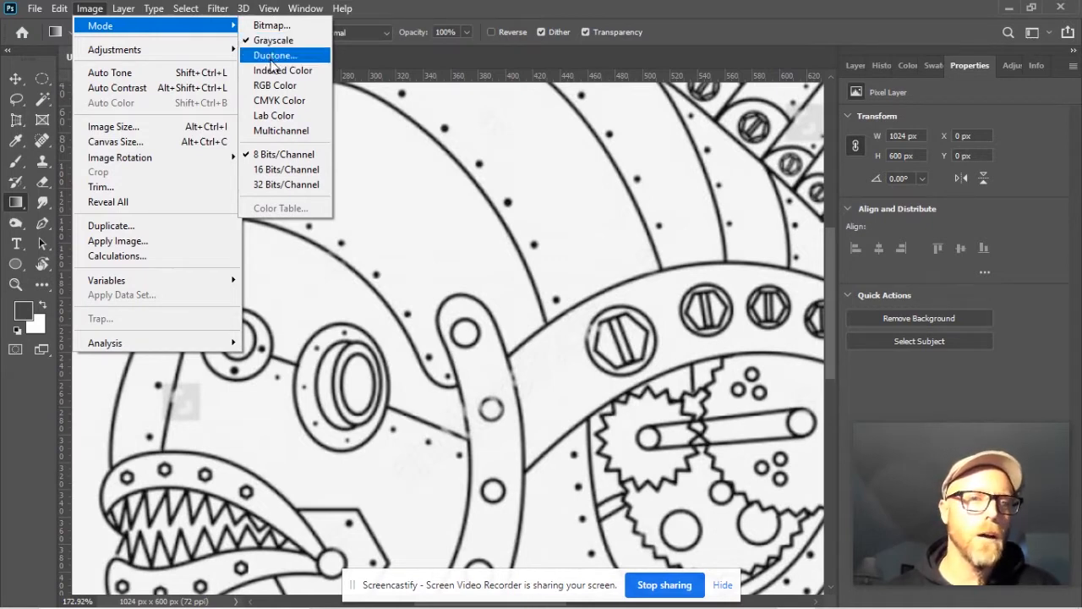
left_click(274, 87)
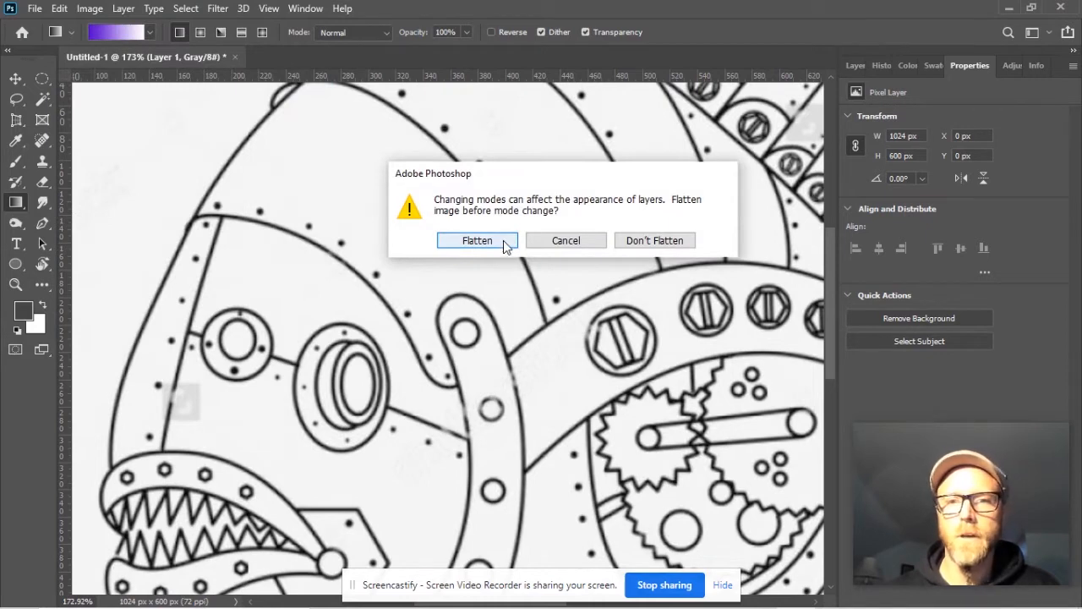
left_click(650, 242)
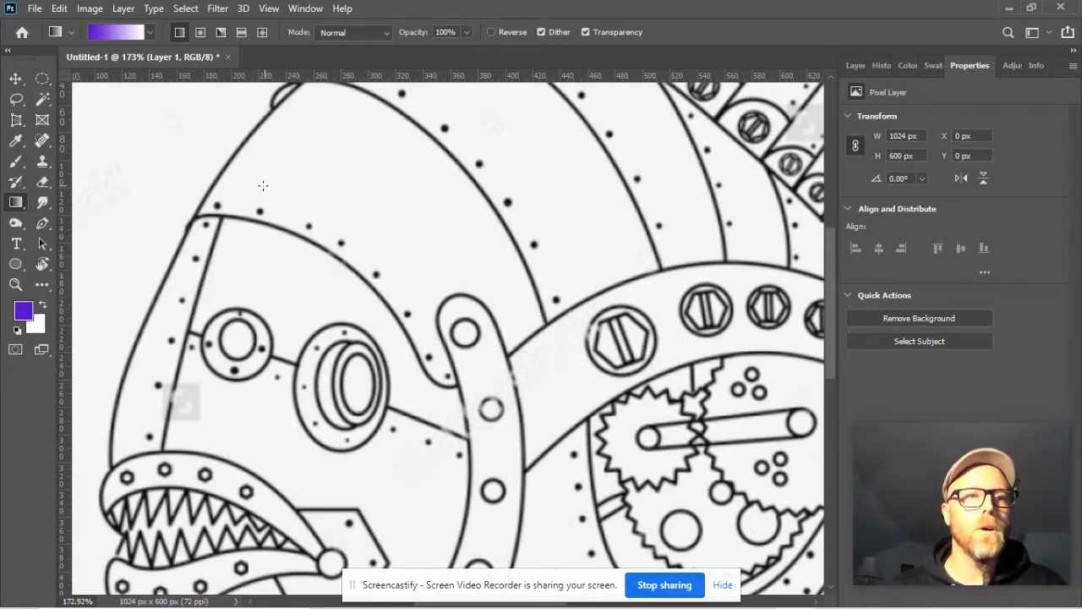
Try purple-to-white linear gradients across the fish drawing with the Gradient tool, undoing each one.
right_click(15, 206)
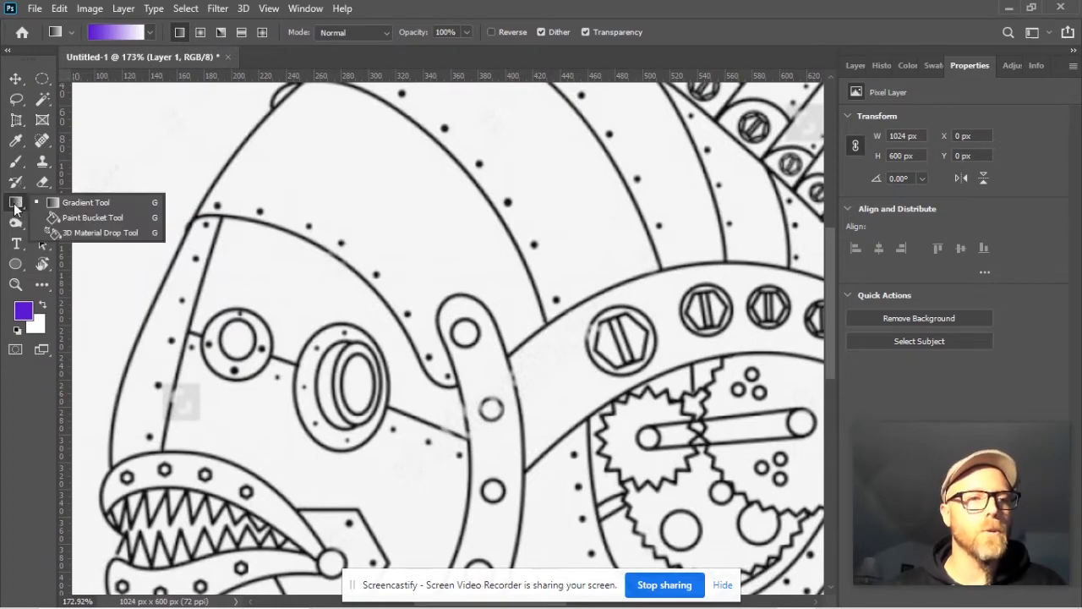
left_click(95, 203)
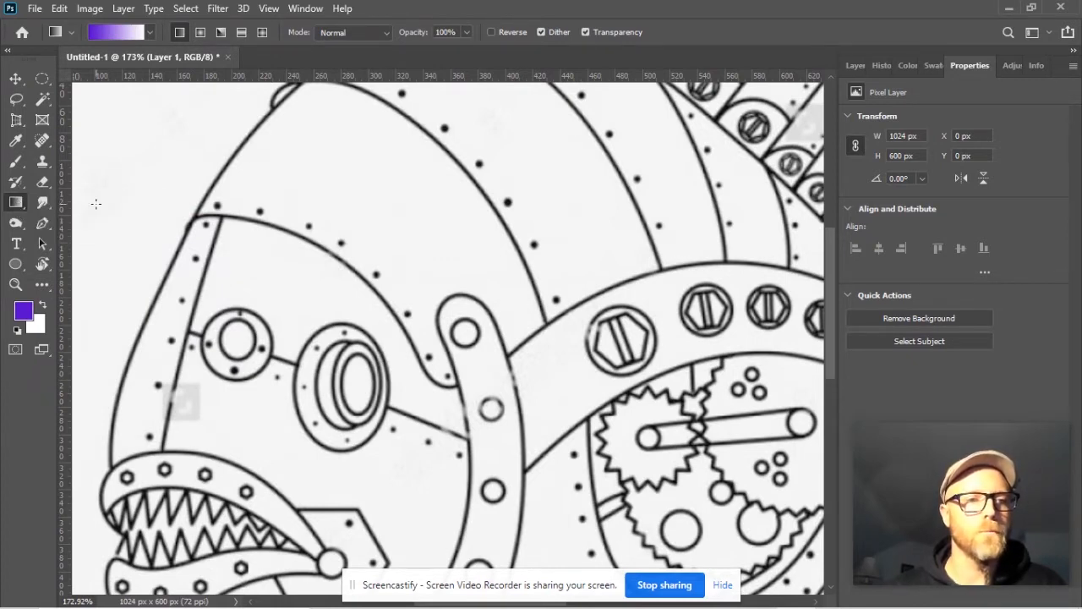
left_click_drag(231, 262, 709, 324)
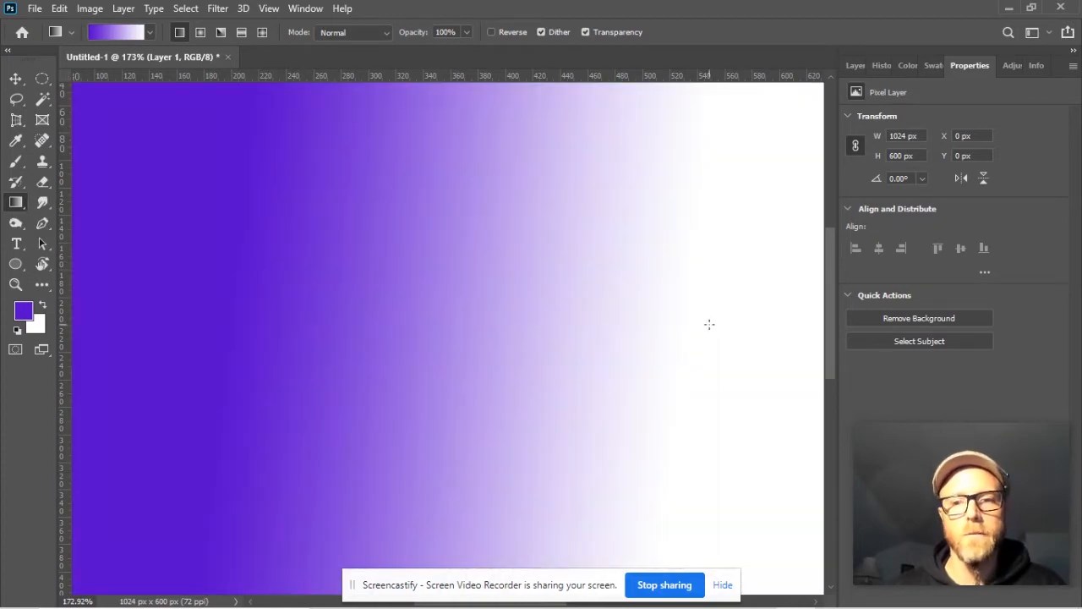
key("ctrl+z")
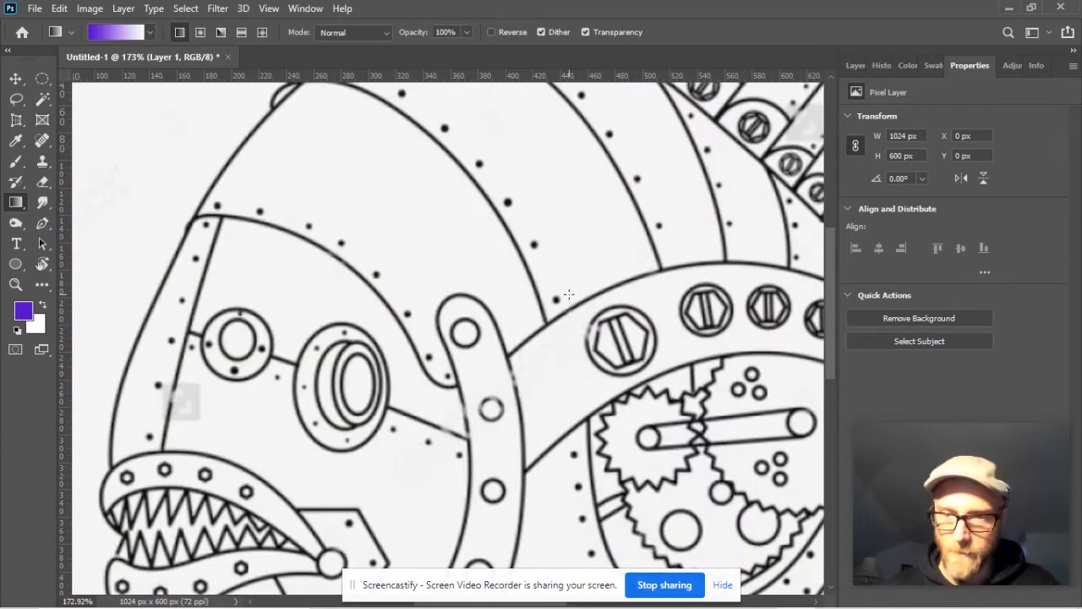
scroll(567, 294, "down", 5)
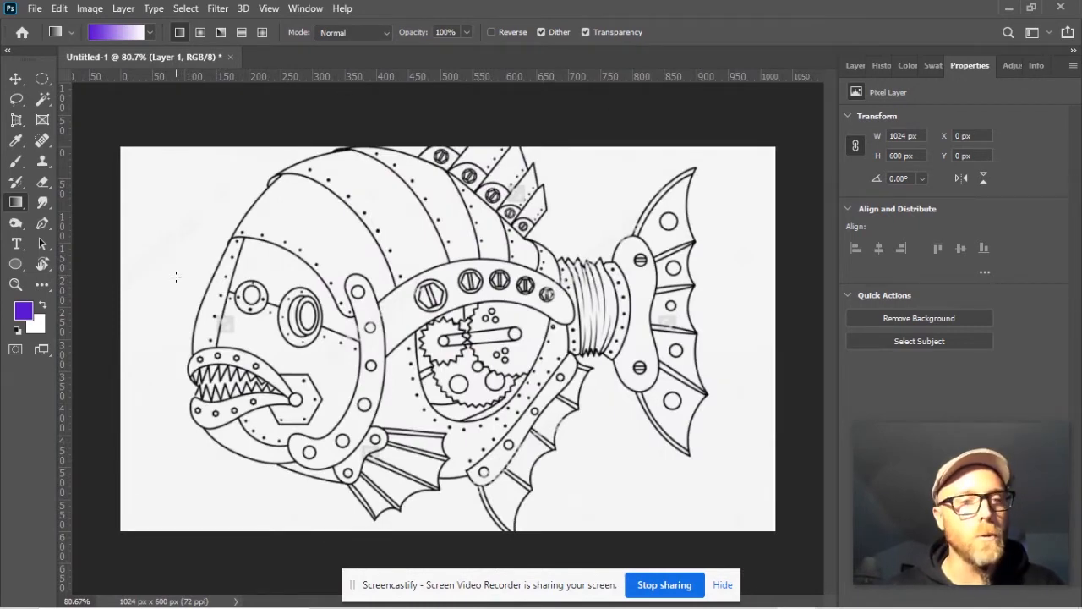
left_click_drag(176, 276, 731, 500)
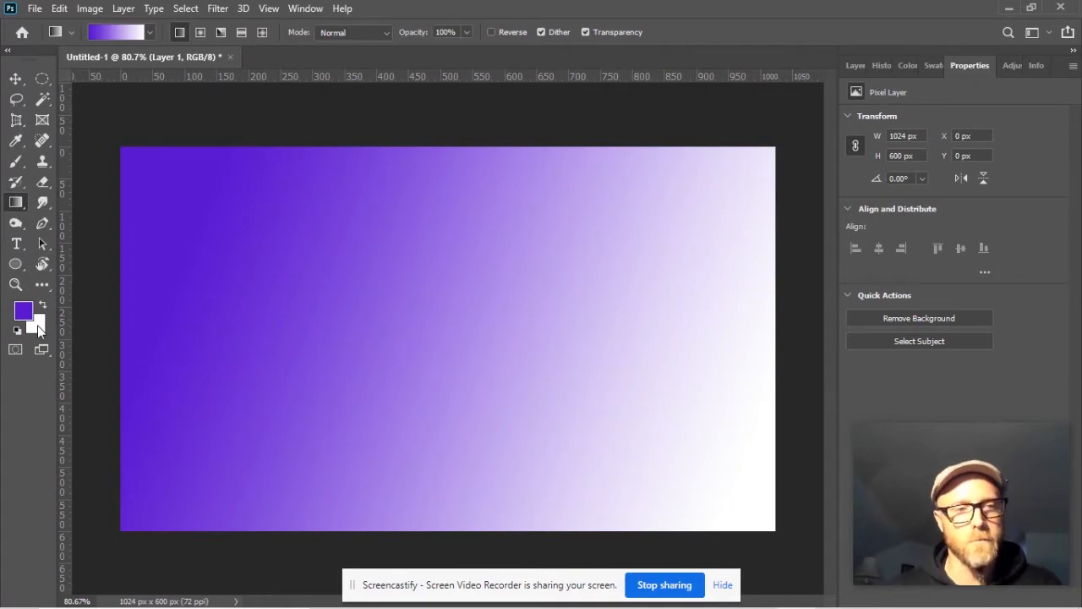
key("ctrl+z")
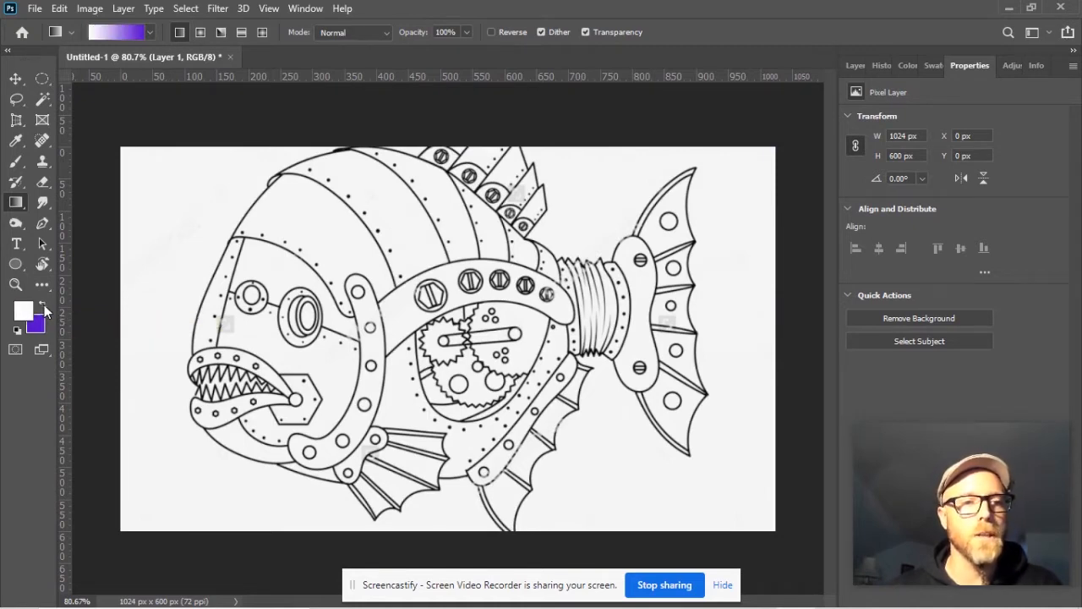
Try a white-to-purple gradient with the swapped colors, undo it and swap the foreground and background back.
mouse_move(152, 199)
left_mouse_down()
mouse_move(689, 490)
mouse_move(695, 481)
left_mouse_up()
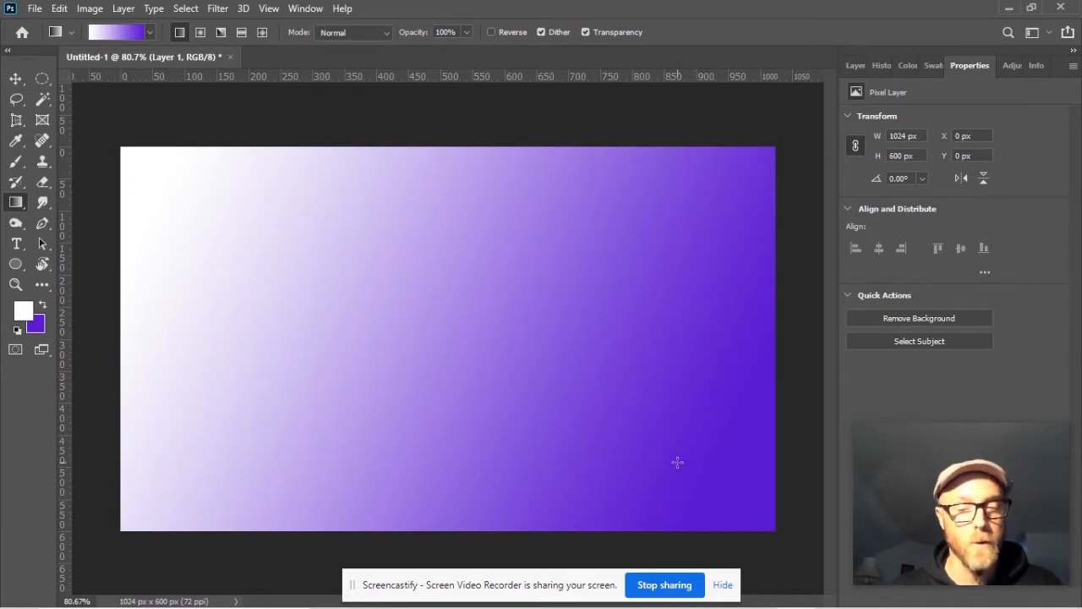
key("ctrl+z")
left_click(42, 306)
Test a long and a shorter diagonal purple-to-white gradient over the canvas and undo both.
left_click_drag(147, 230, 776, 525)
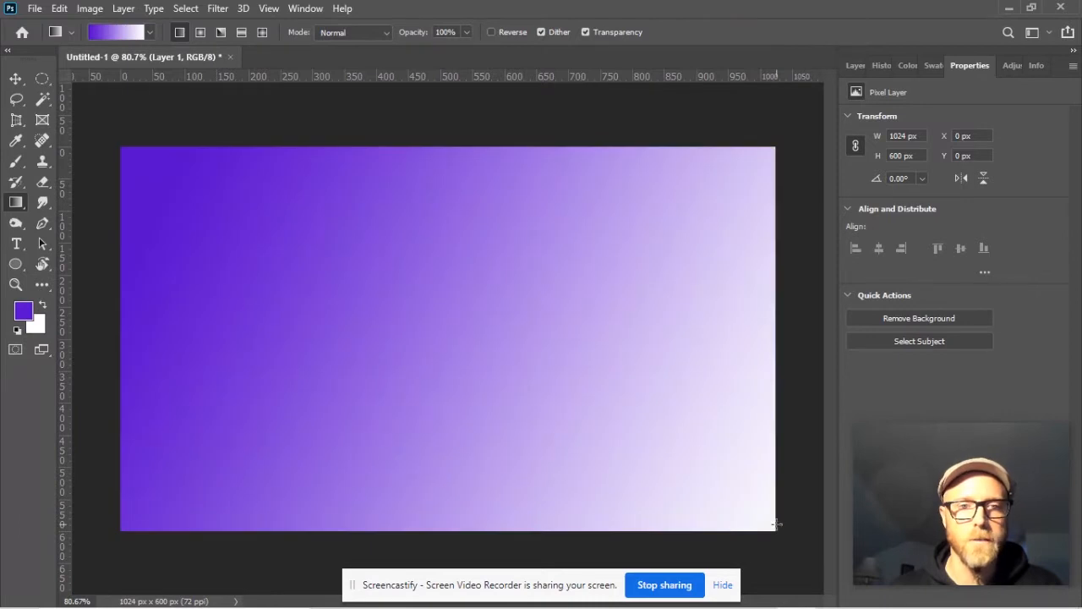
key("ctrl+z")
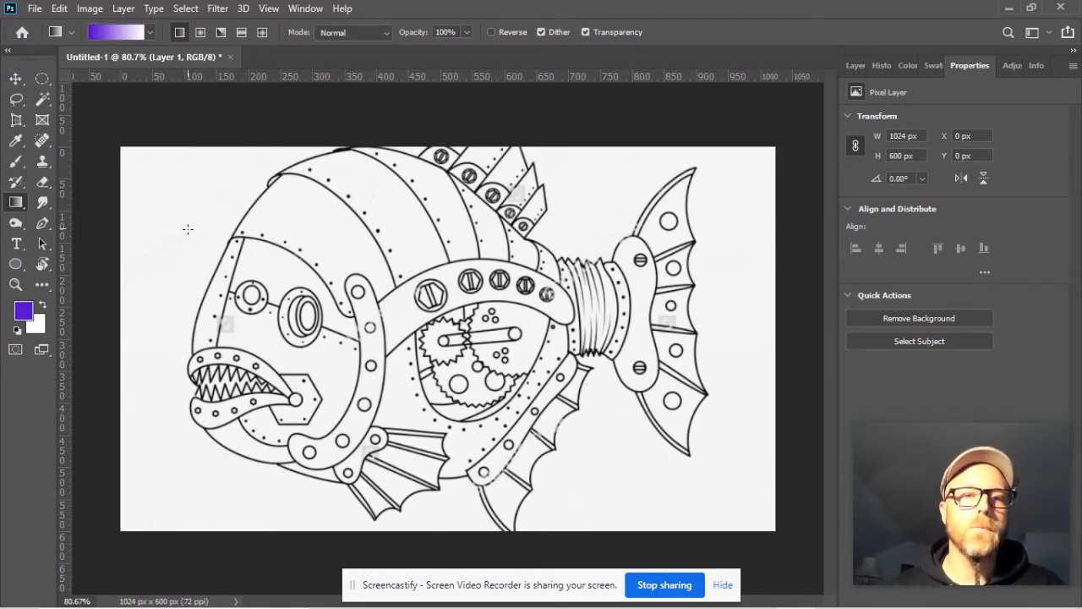
left_click_drag(187, 228, 566, 489)
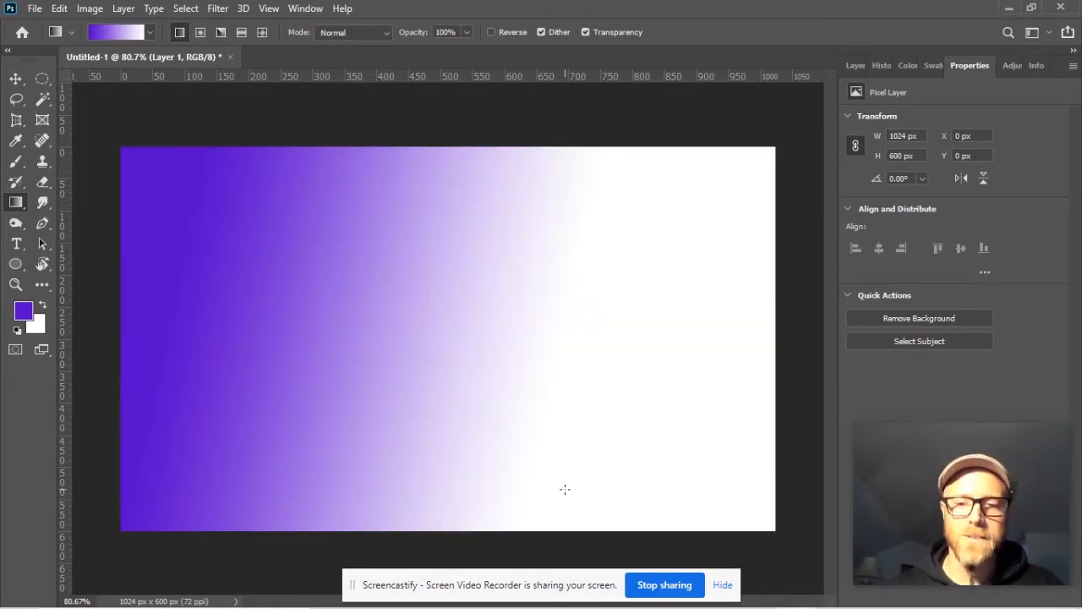
key("ctrl+z")
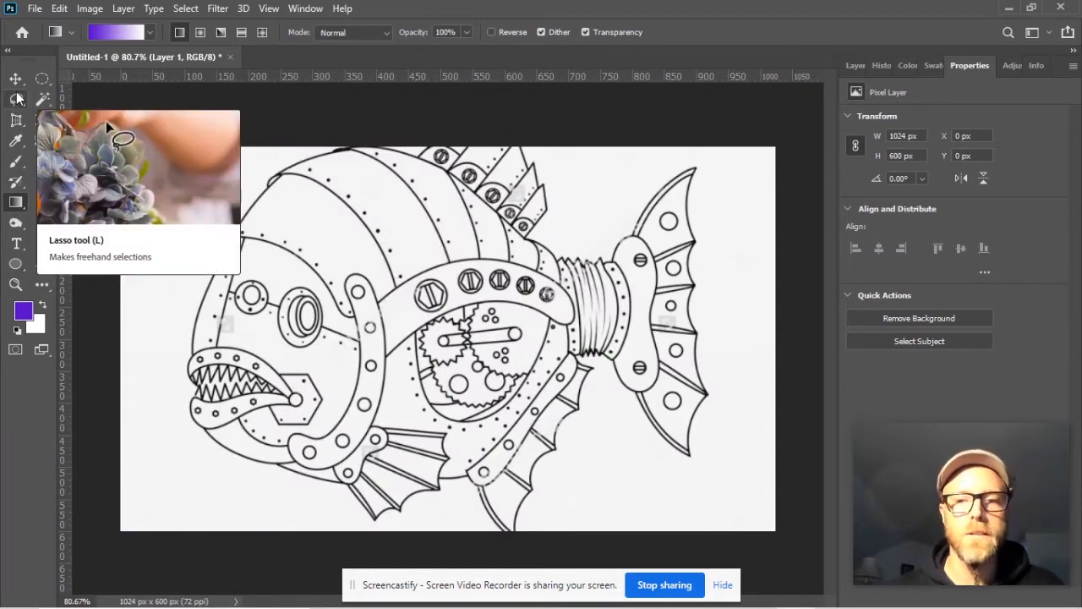
Try a purple-to-white gradient inside an elliptical selection of about 566 by 439 px over the fish body, undo it and deselect.
left_click(43, 81)
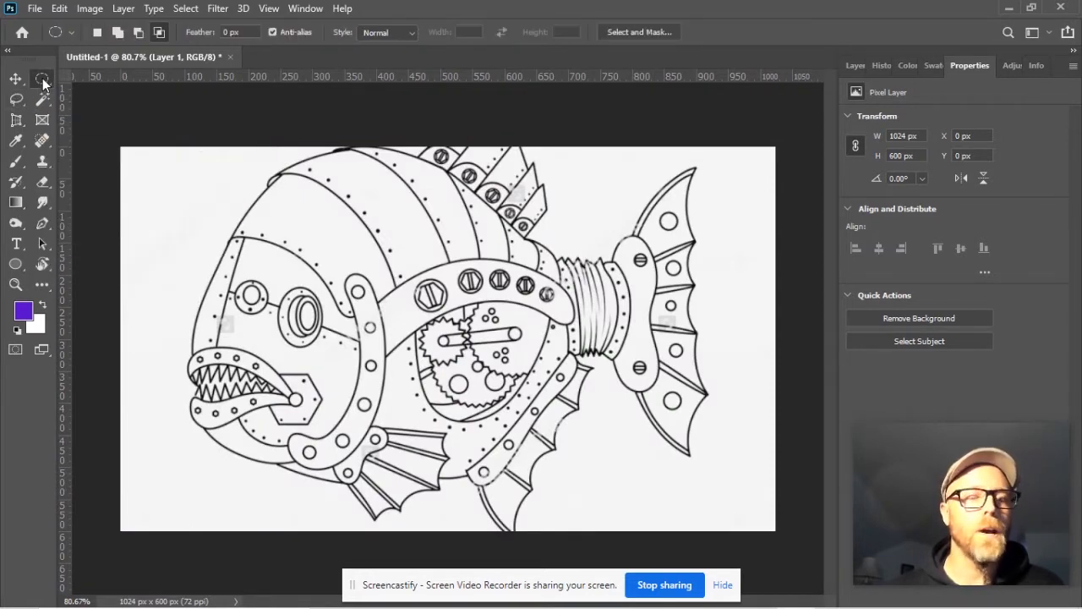
left_click_drag(196, 195, 559, 474)
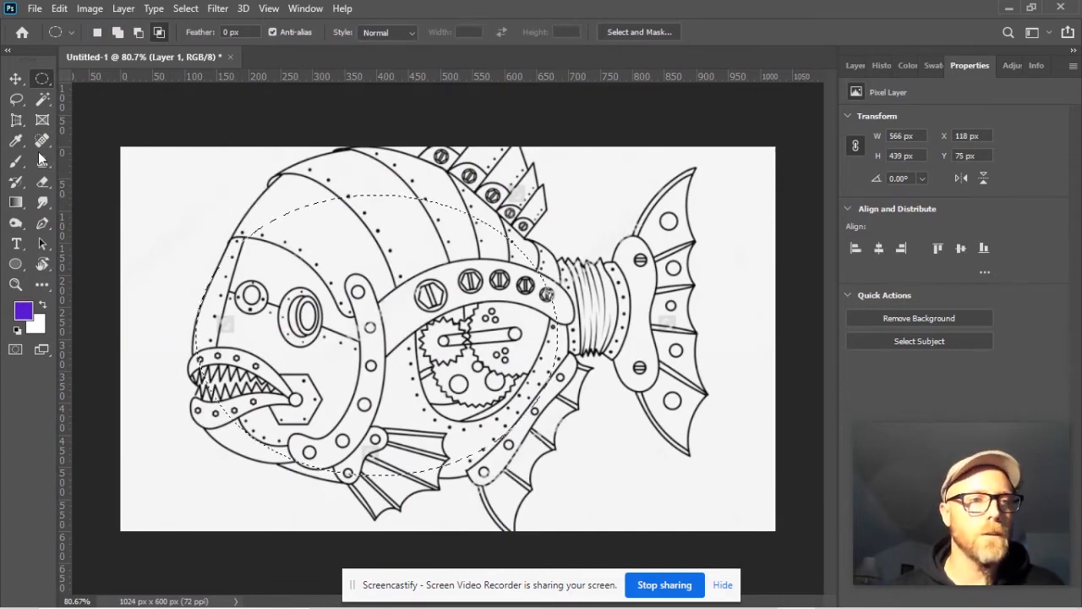
left_click(17, 207)
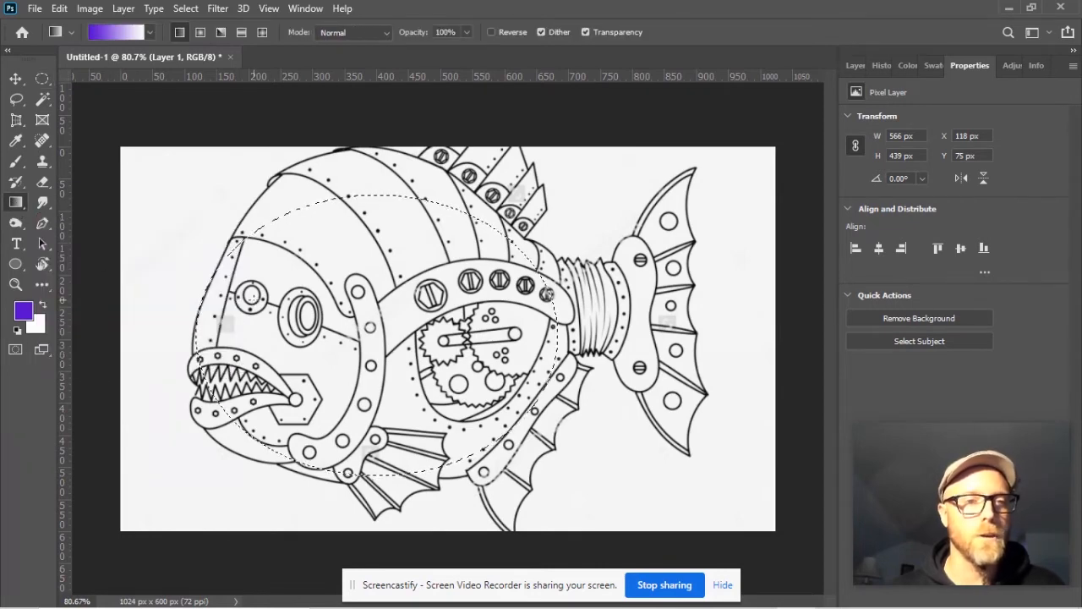
left_click_drag(266, 313, 524, 321)
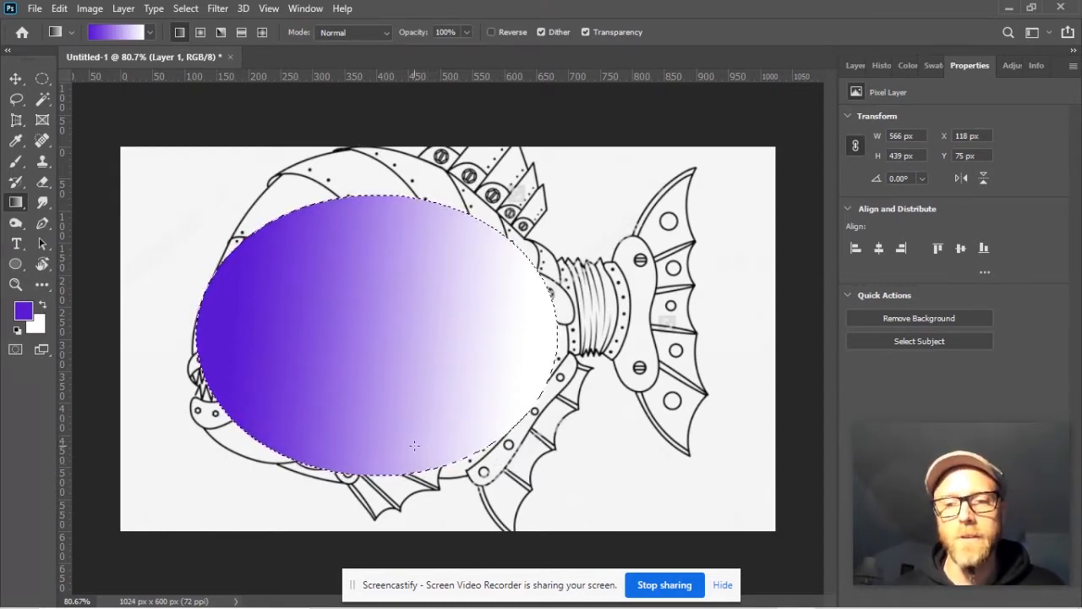
key("ctrl+z")
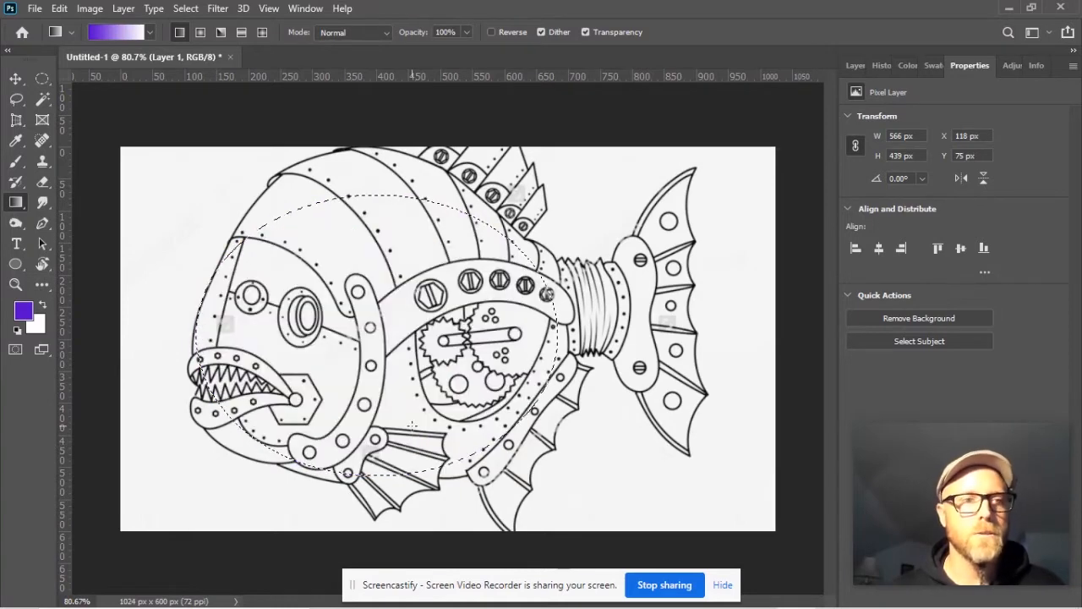
key("ctrl+d")
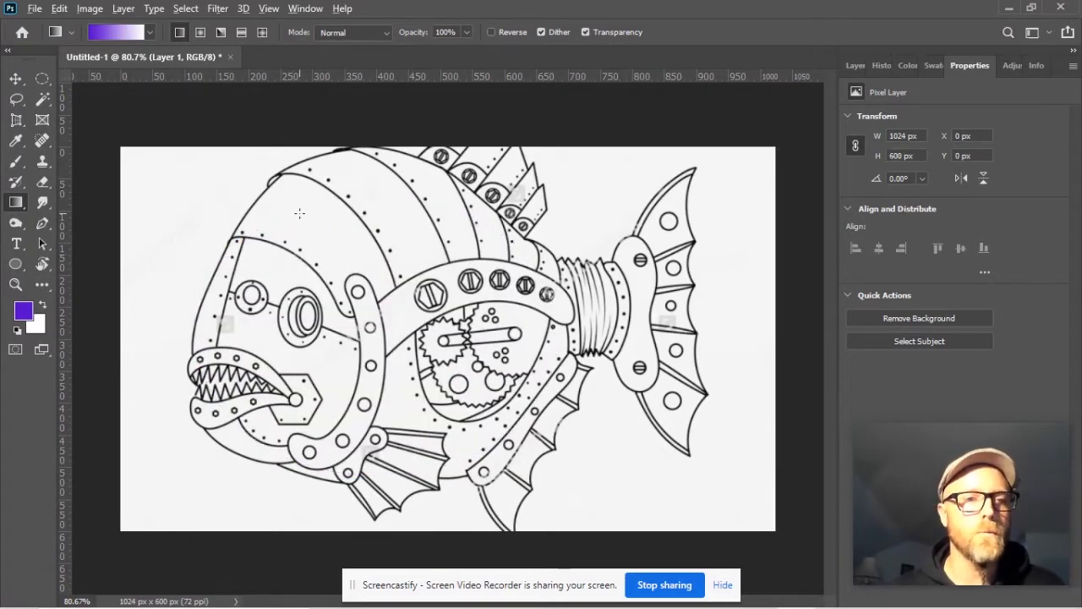
Try a Magic Wand selection on the upper head plate of the fish and deselect it.
scroll(299, 213, "up", 4)
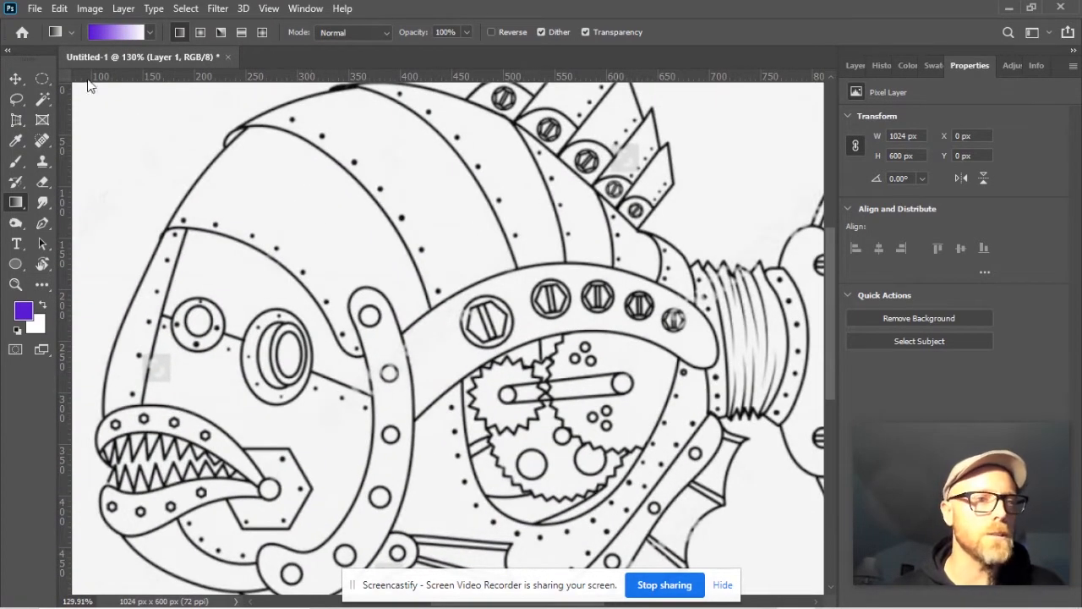
left_click(44, 101)
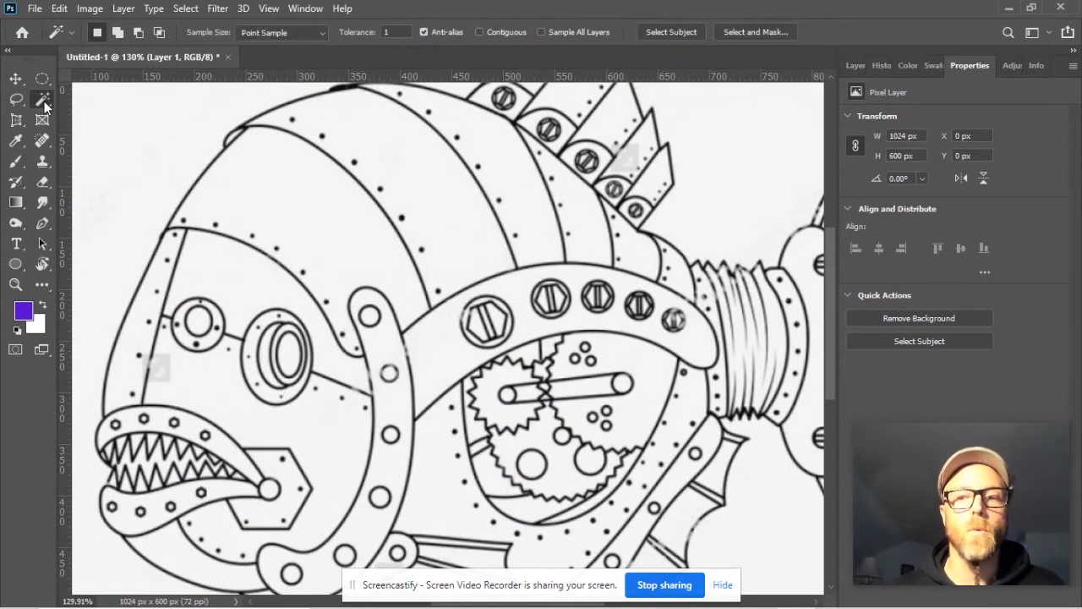
left_click(286, 182)
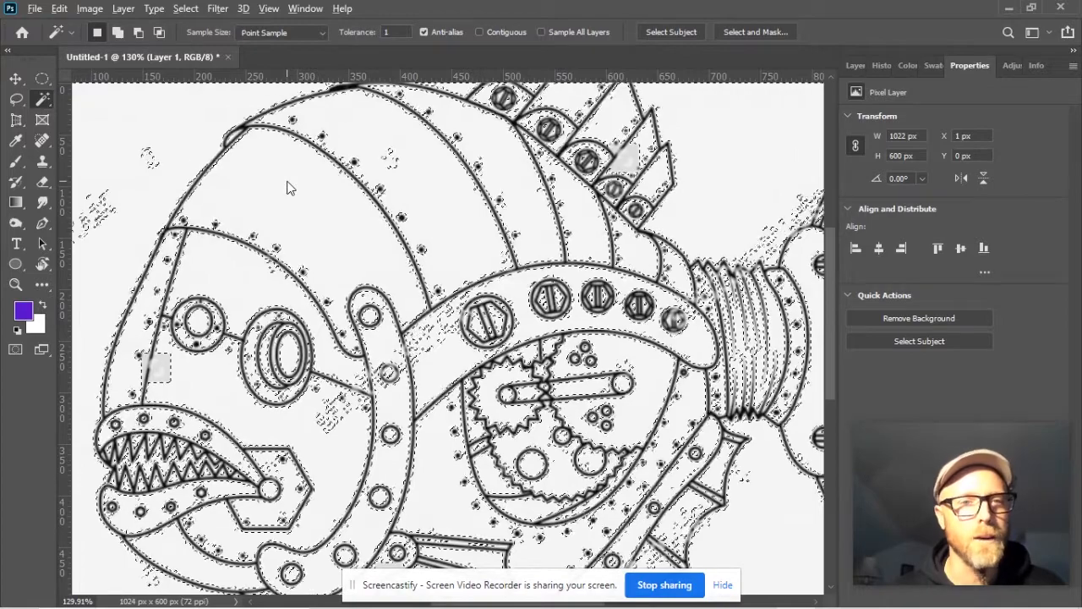
key("ctrl+d")
Set the Magic Wand tolerance to 32, turn on Contiguous, select the upper head plate and inspect the selection around its rivets.
left_click(403, 31)
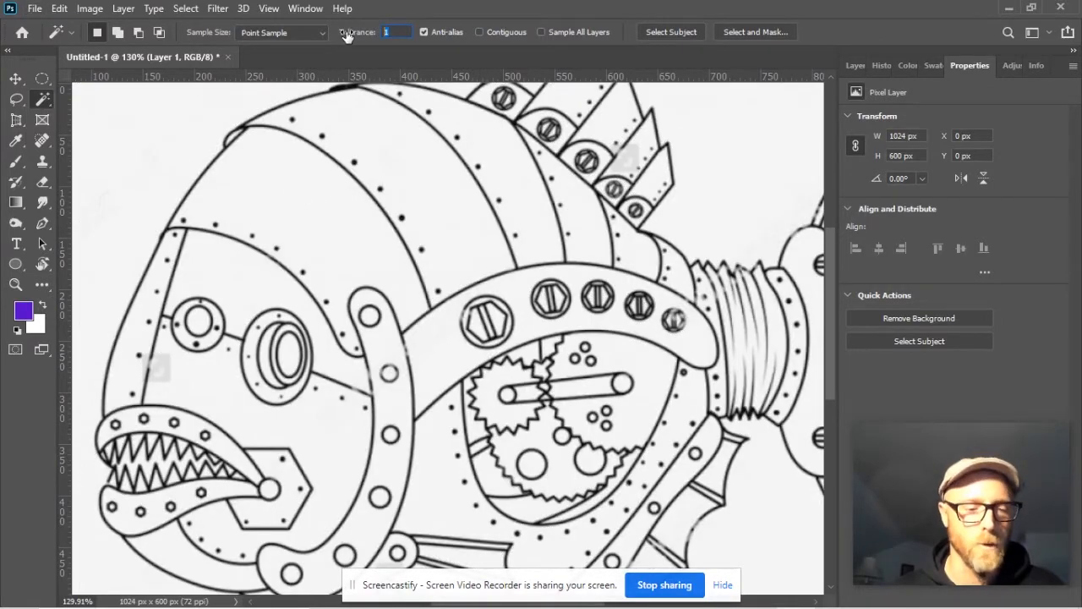
left_click(326, 199)
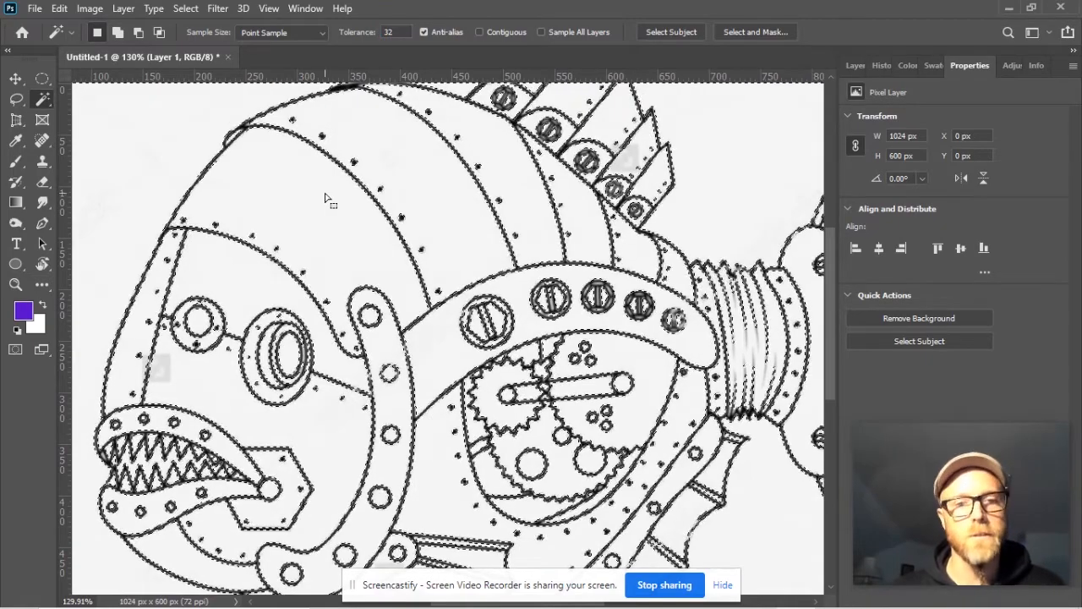
left_click(478, 32)
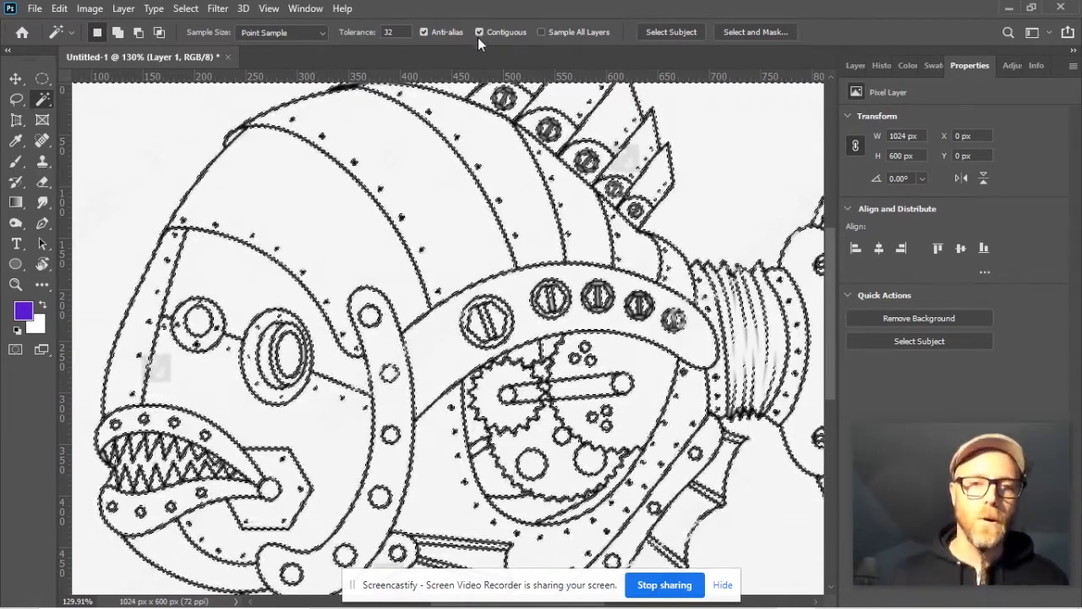
left_click(256, 194)
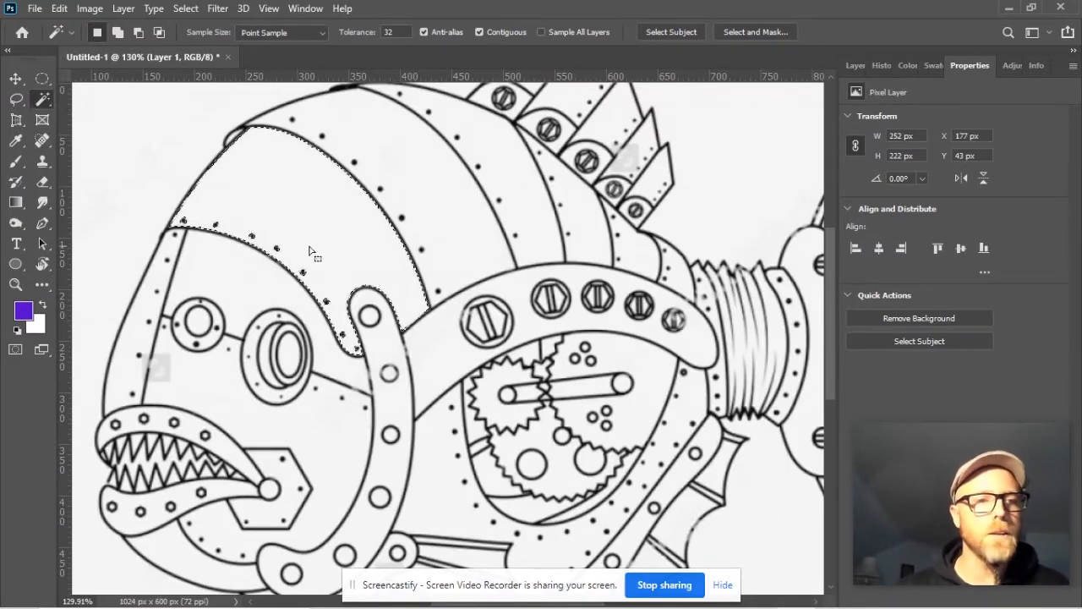
scroll(277, 254, "up", 5)
scroll(279, 262, "up", 1)
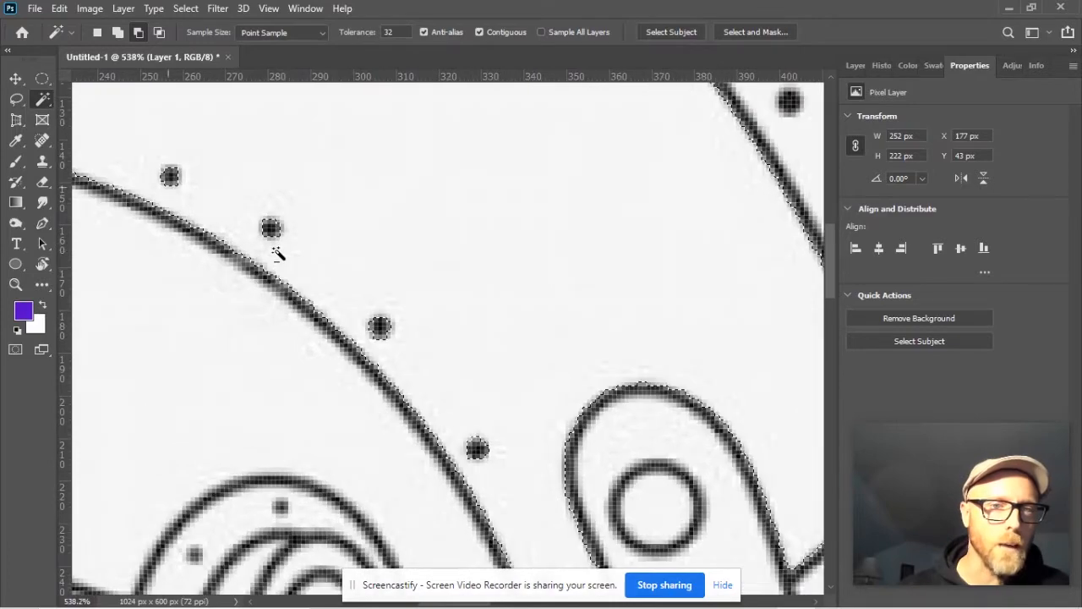
scroll(366, 281, "down", 1)
scroll(366, 281, "down", 5)
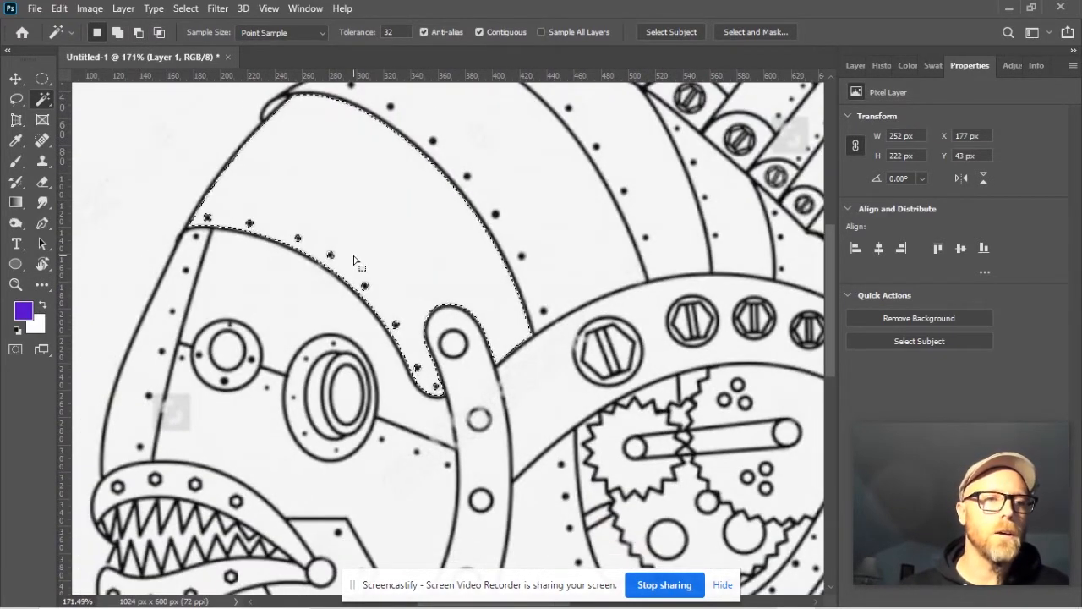
Try an upward gradient in the selected head plate, undo it and apply a purple-to-white linear gradient diagonally down toward the gill band.
left_click(15, 204)
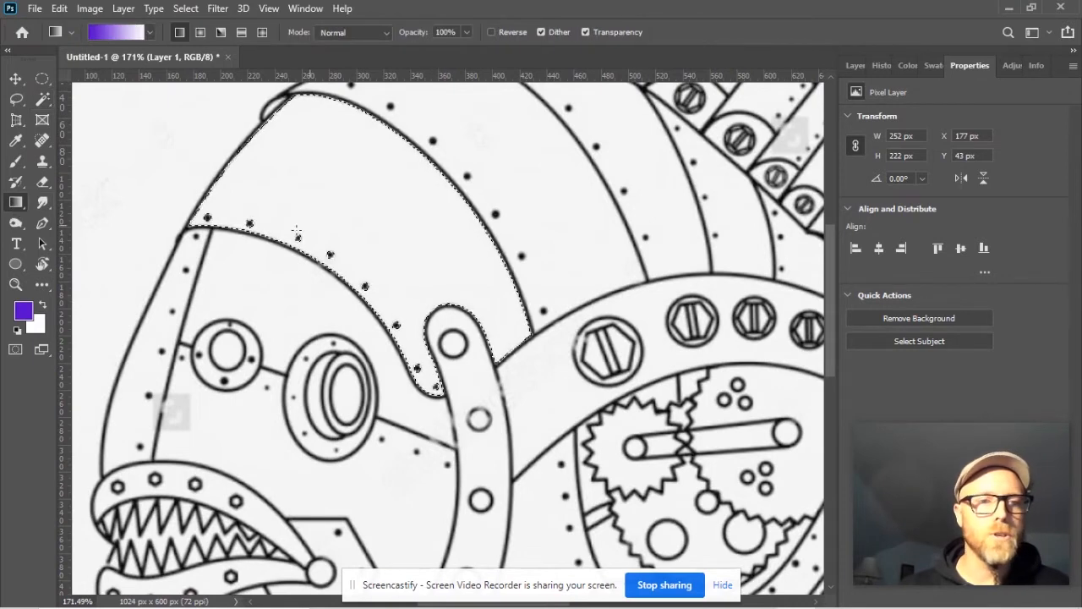
left_click_drag(279, 262, 426, 132)
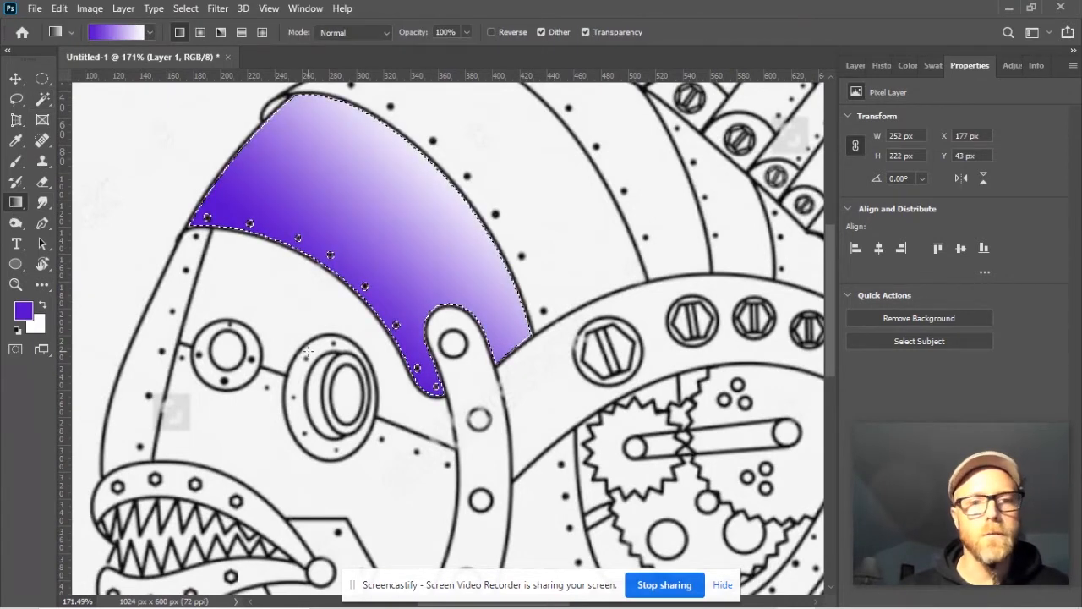
key("ctrl+z")
left_click_drag(295, 150, 450, 298)
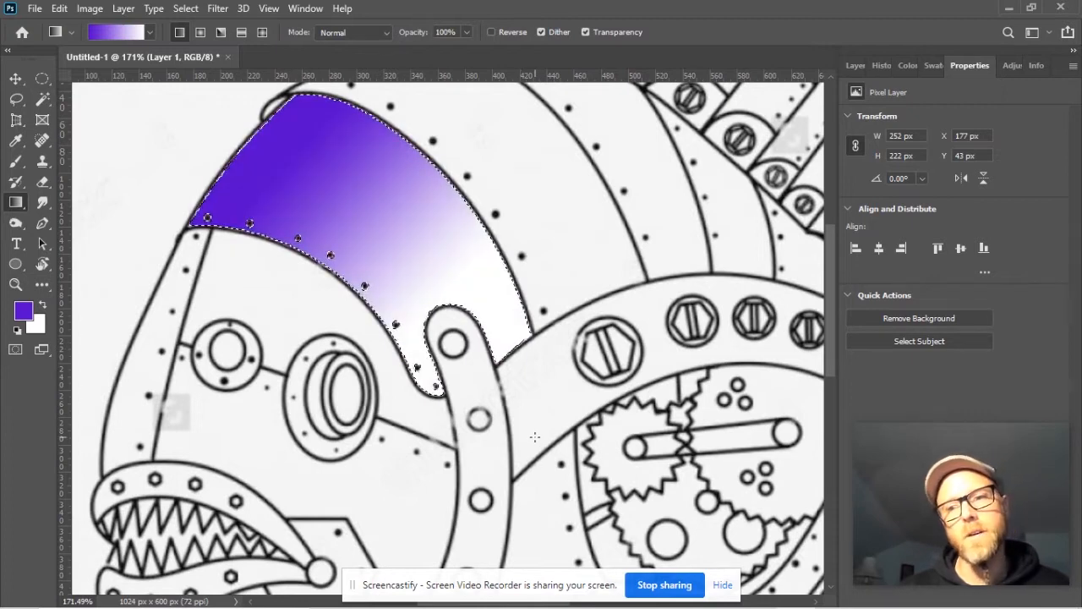
Undo the purple-to-white gradient in the head plate and review the document's history, properties and available adjustments.
scroll(406, 270, "down", 4)
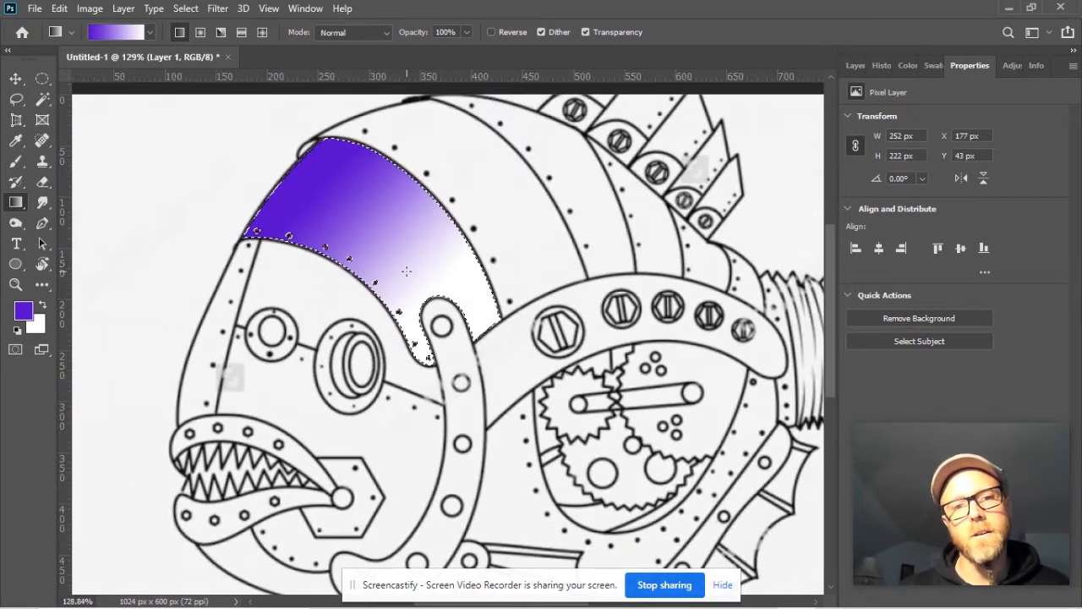
scroll(405, 271, "up", 2)
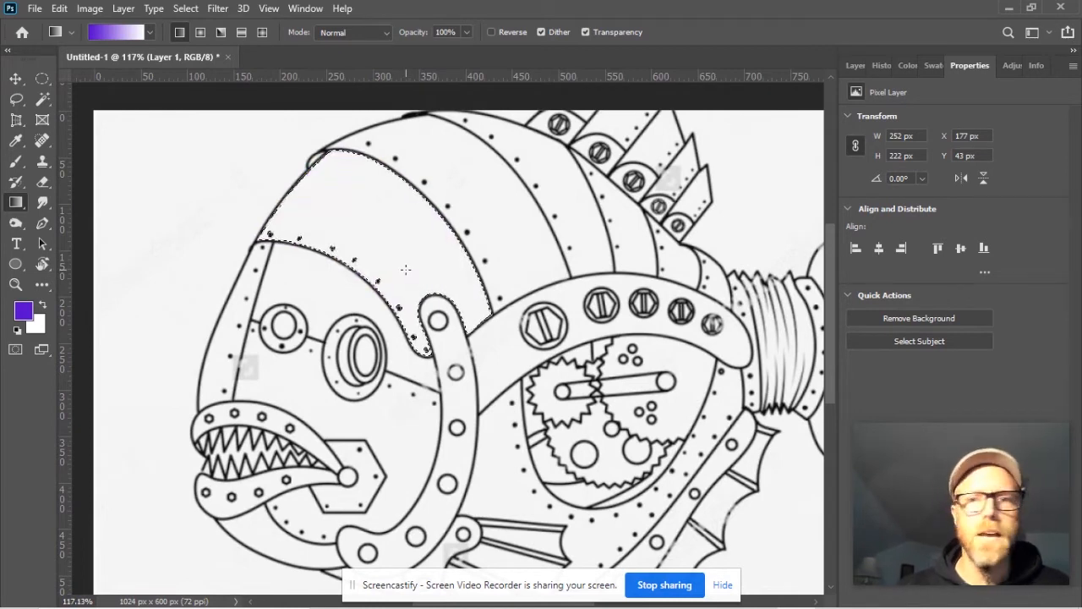
left_click(854, 67)
left_click(888, 64)
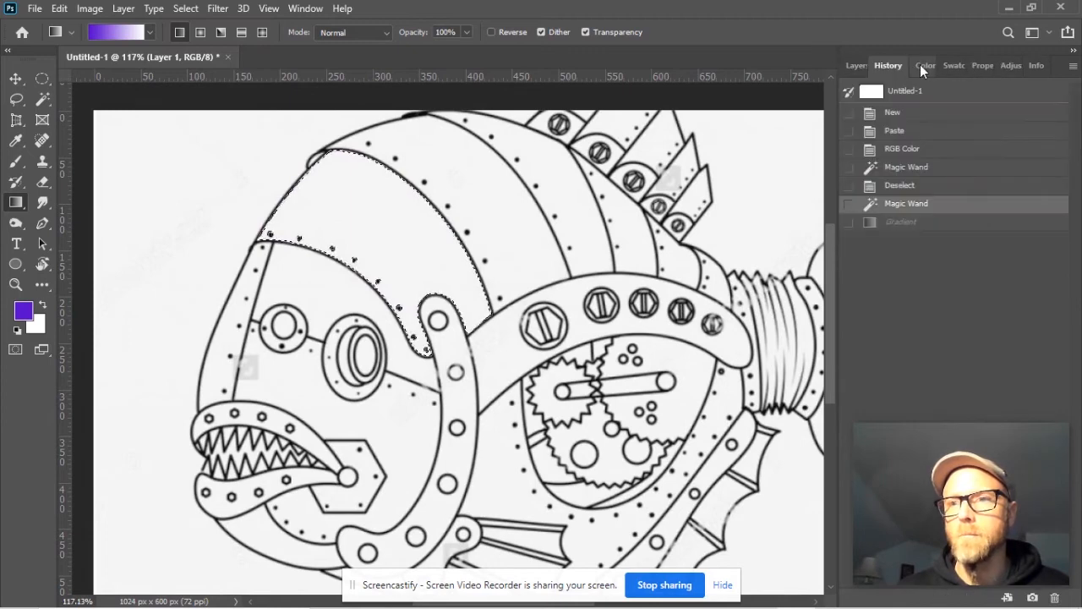
left_click(920, 64)
left_click(952, 68)
left_click(977, 65)
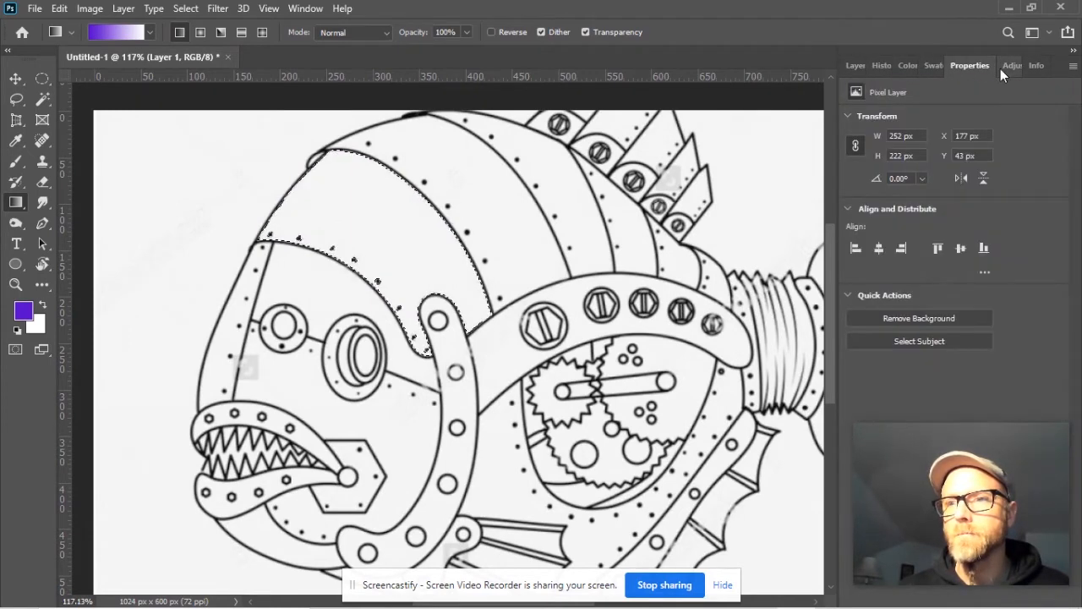
left_click(1002, 66)
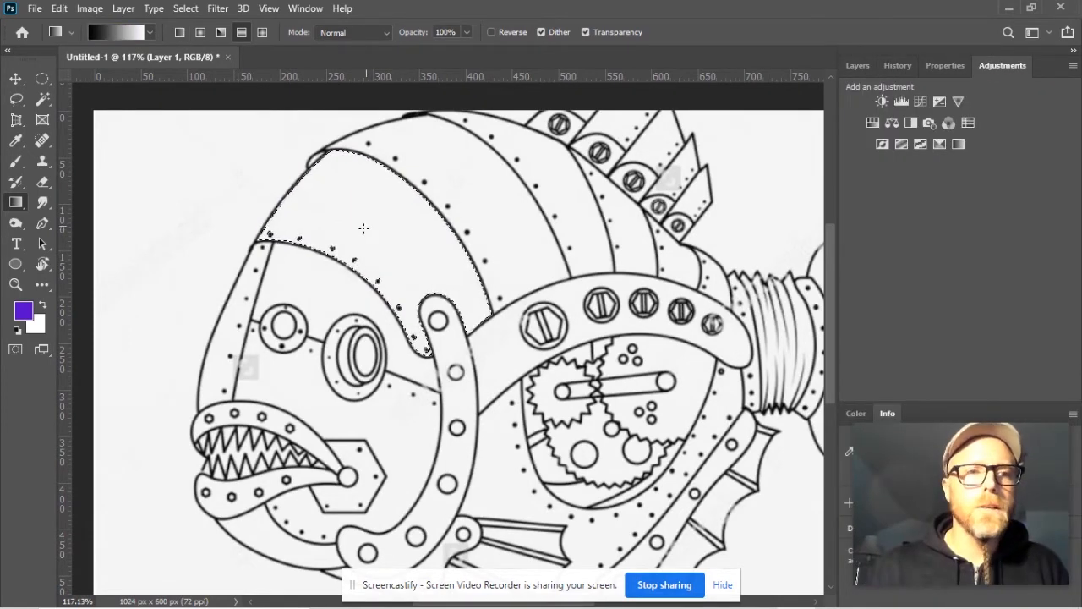
Try the Blue_03 preset as a reflected gradient running diagonally down across the selected head plate.
left_click(70, 34)
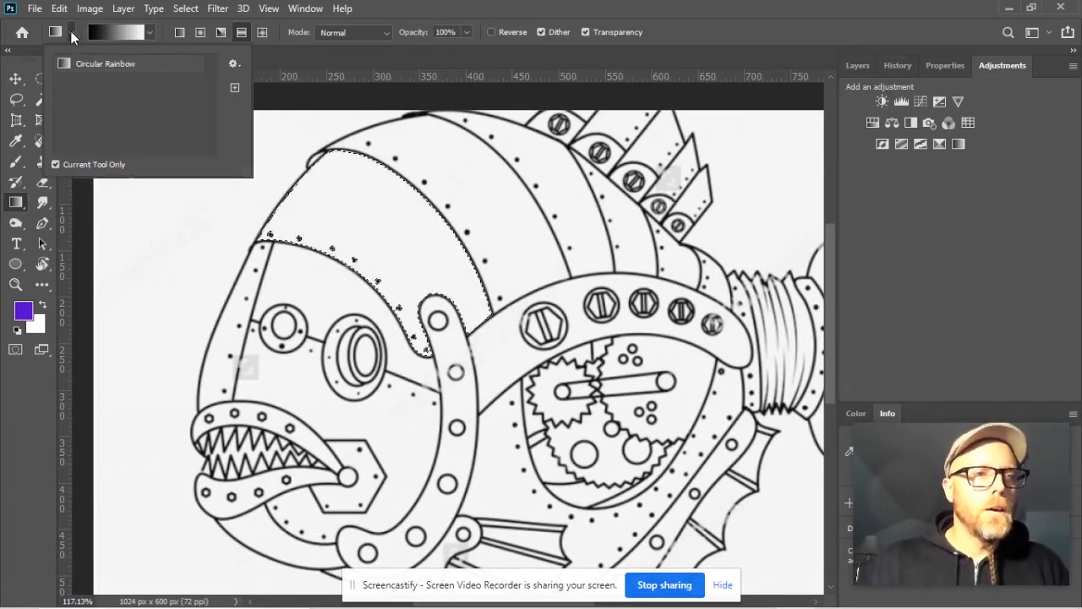
left_click(72, 35)
left_click(152, 32)
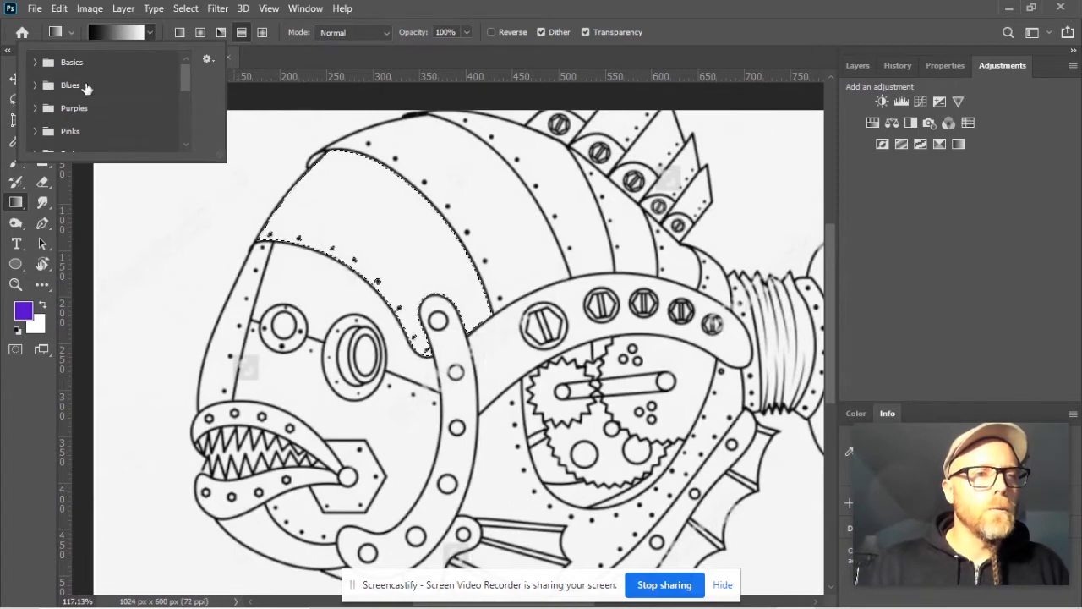
left_click(35, 85)
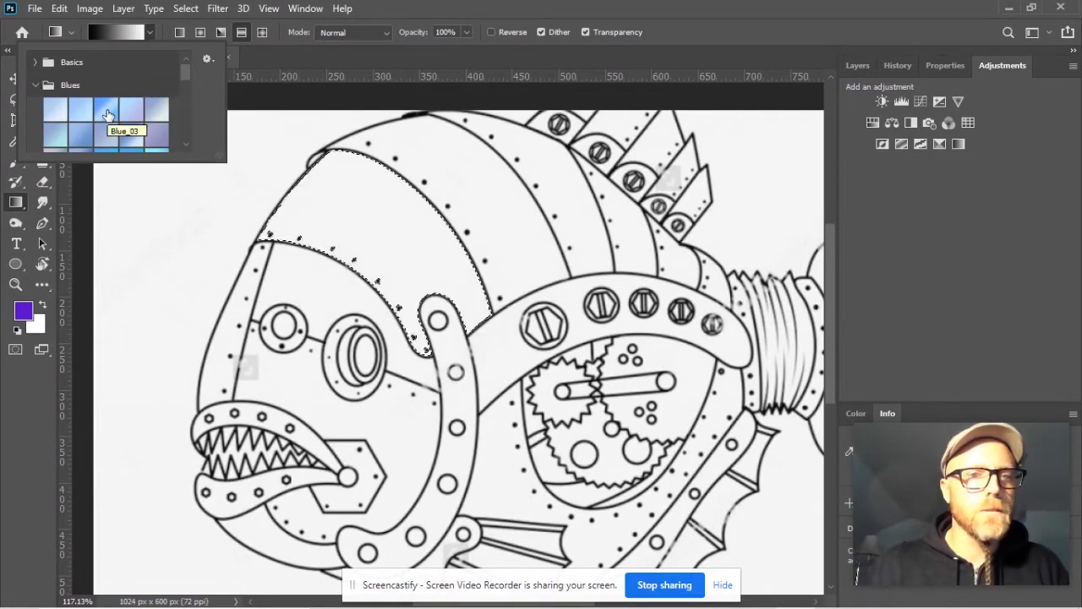
left_click(106, 111)
left_click_drag(343, 218, 461, 303)
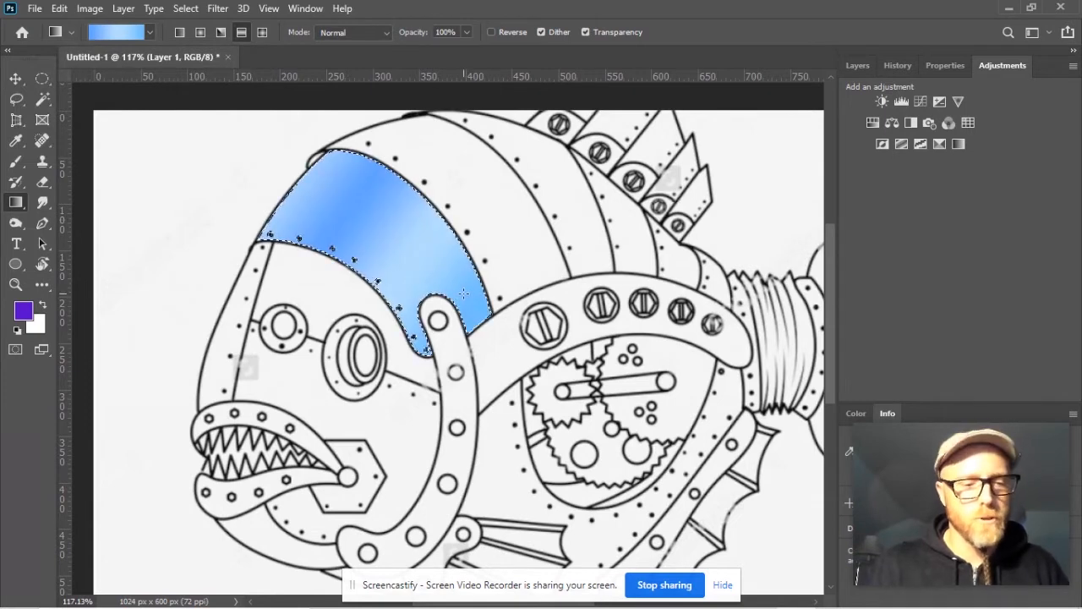
Undo the blue gradient and try the first Cloud preset as a reflected gradient diagonally across the head plate.
left_click(149, 33)
scroll(50, 76, "down", 1)
left_click(46, 71)
scroll(51, 93, "down", 3)
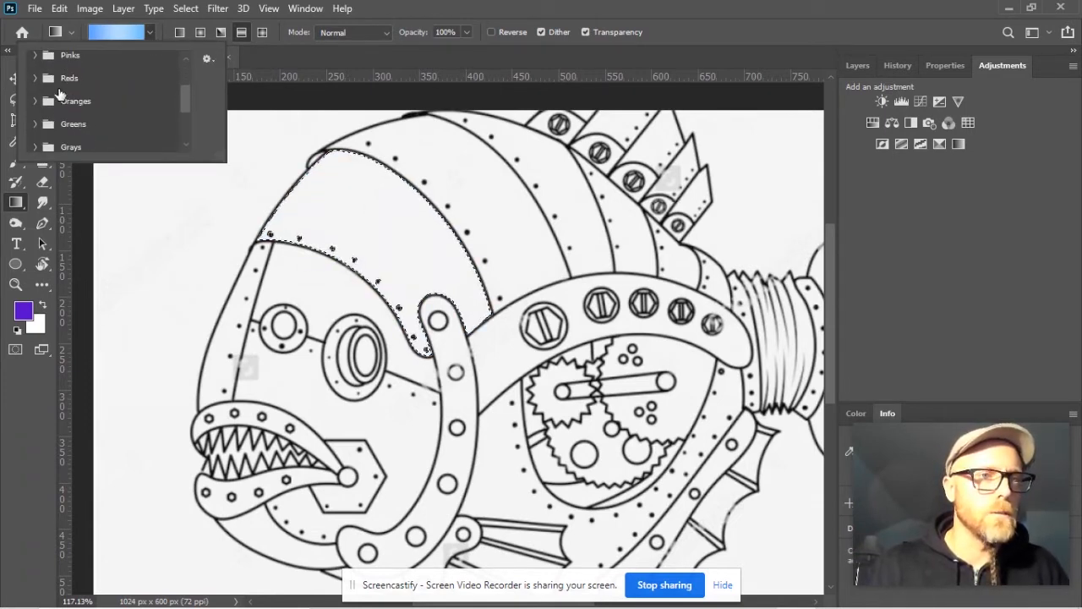
left_click(35, 95)
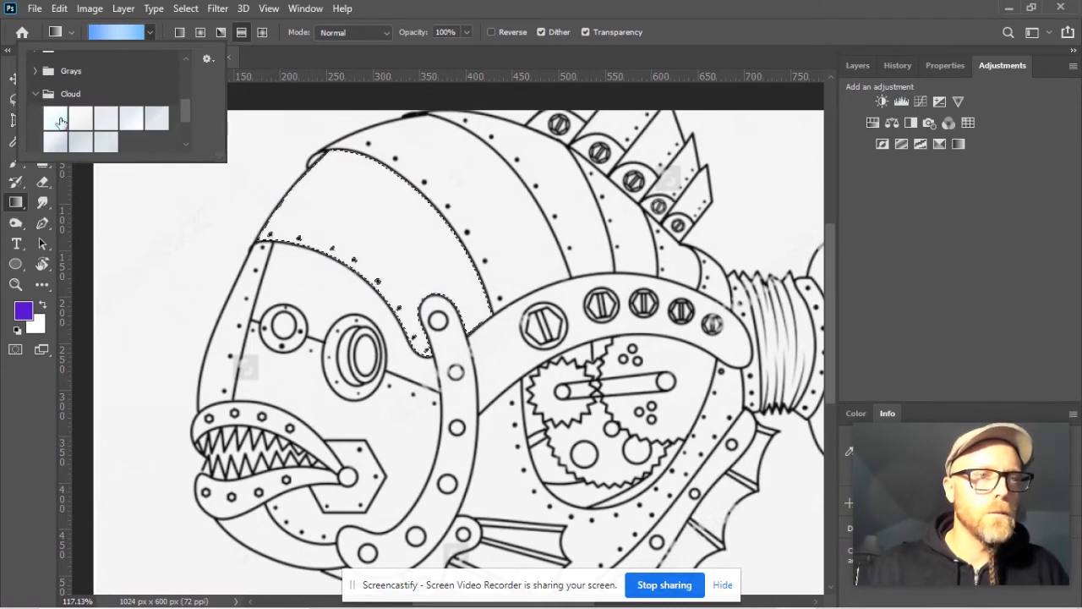
left_click(55, 119)
left_click_drag(332, 207, 461, 282)
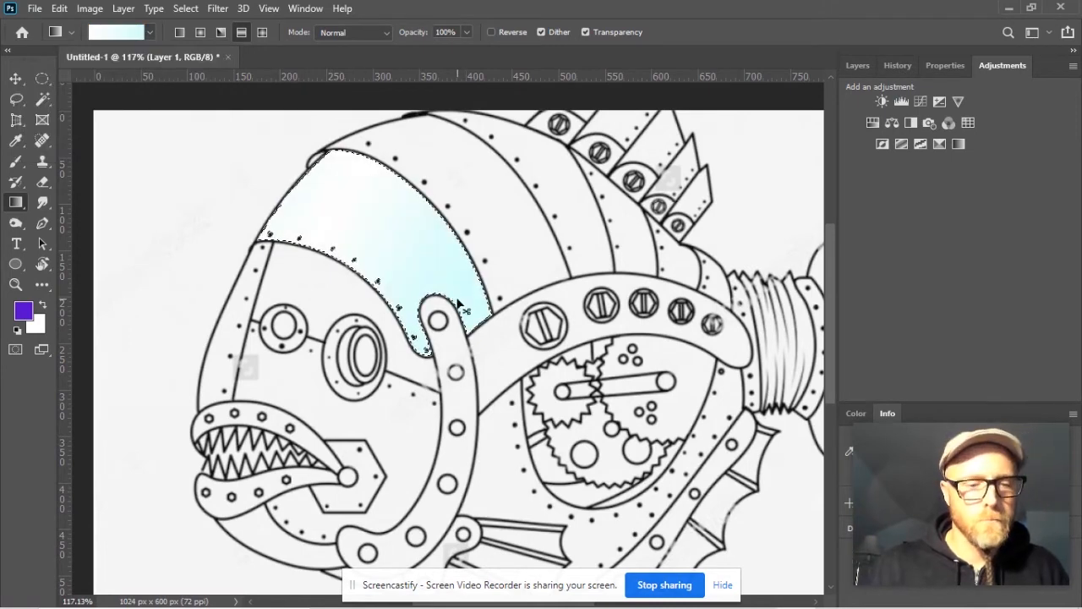
Undo the cloud gradient, choose the Foreground to Background preset, try it as a linear gradient in the head plate and undo it.
left_click(150, 32)
scroll(186, 89, "up", 2)
scroll(186, 90, "up", 2)
left_click(47, 64)
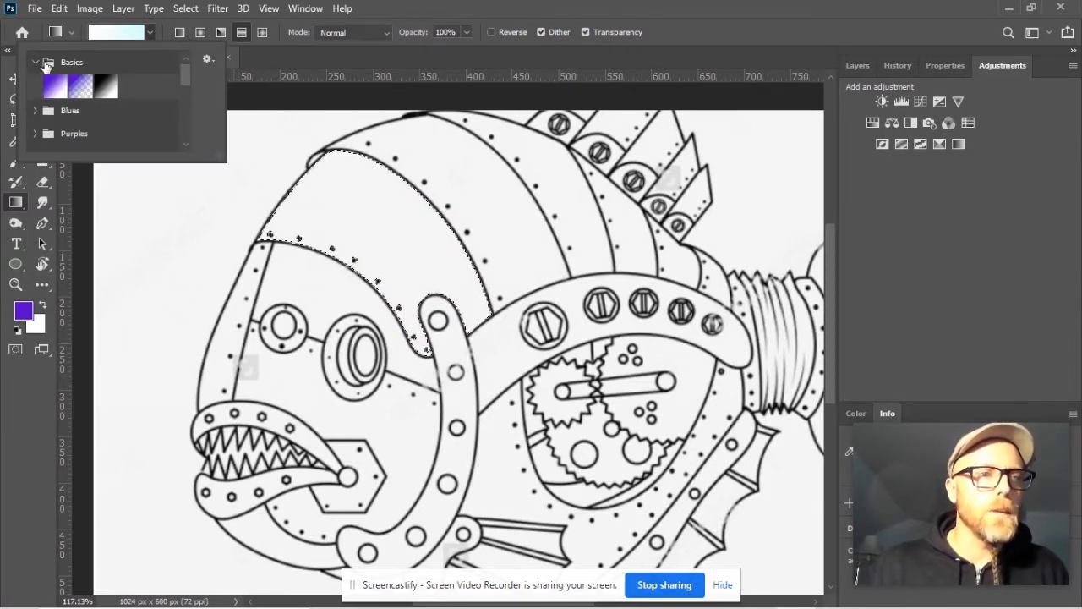
left_click(54, 85)
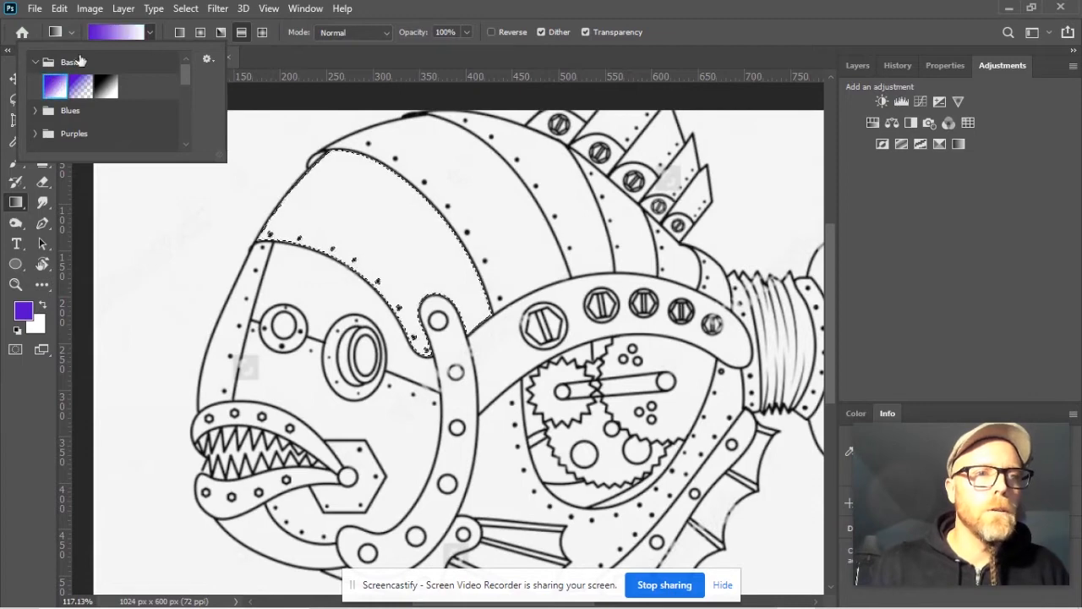
left_click(174, 34)
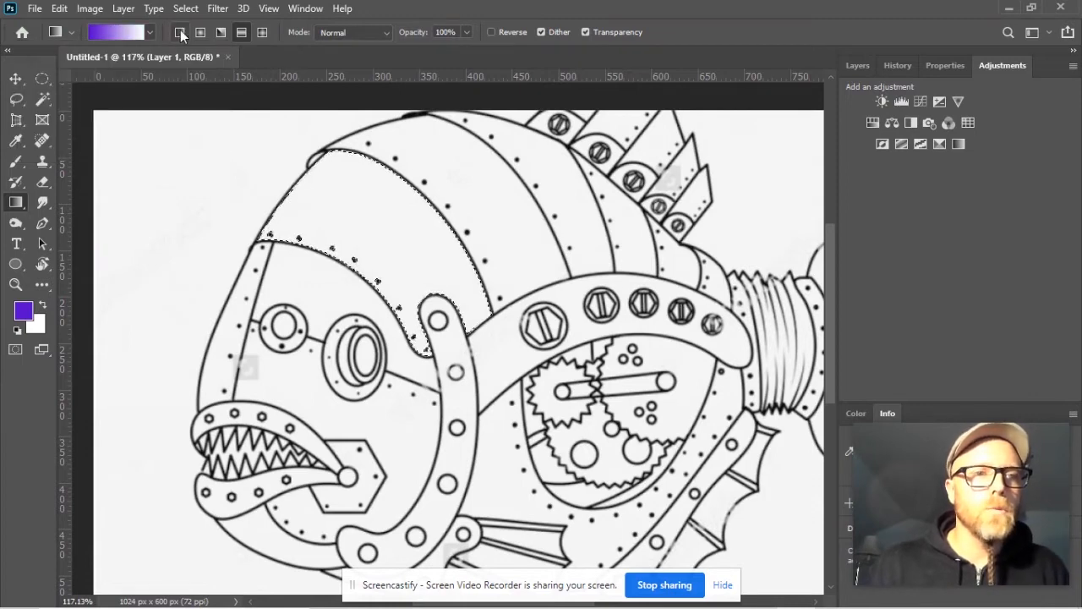
left_click(180, 34)
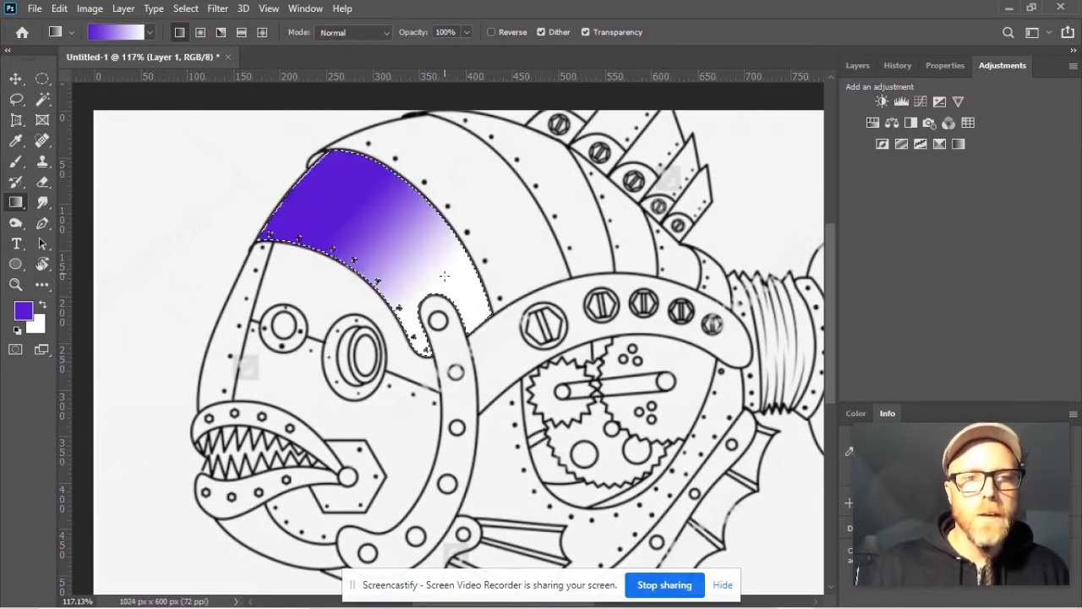
key("ctrl+z")
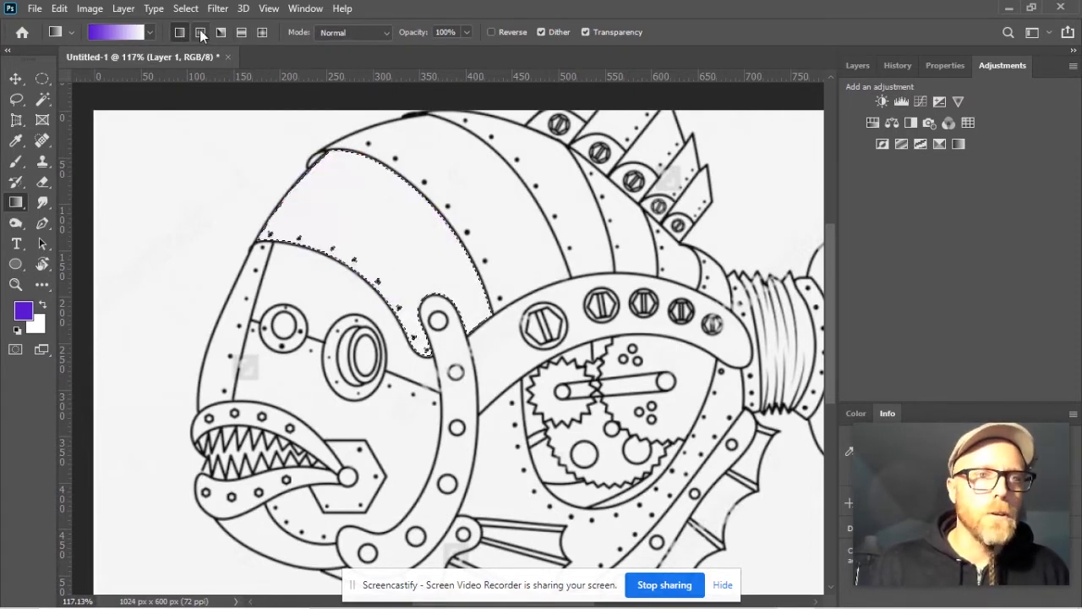
Try radial, angle and diamond purple-to-white gradients in the selected head plate, undoing each one.
left_click(201, 33)
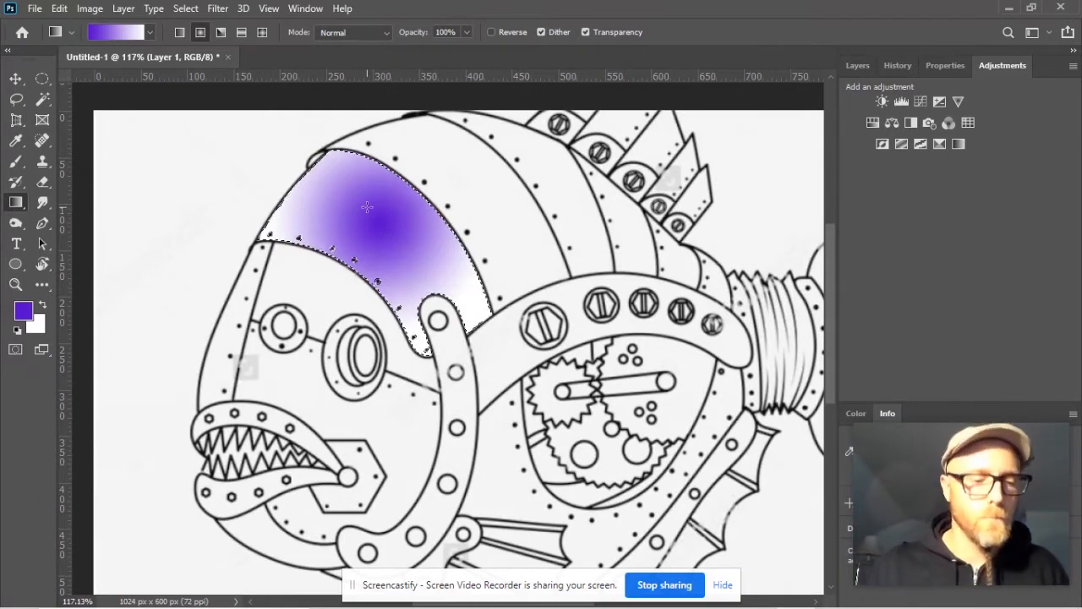
left_click(221, 32)
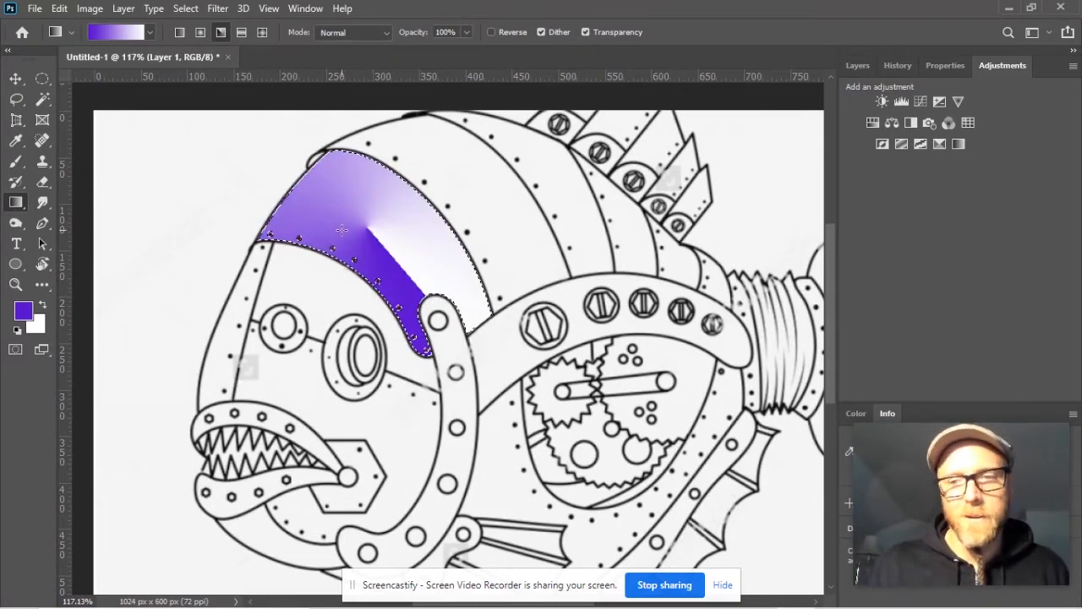
key("ctrl+z")
left_click(261, 32)
left_click_drag(381, 220, 460, 298)
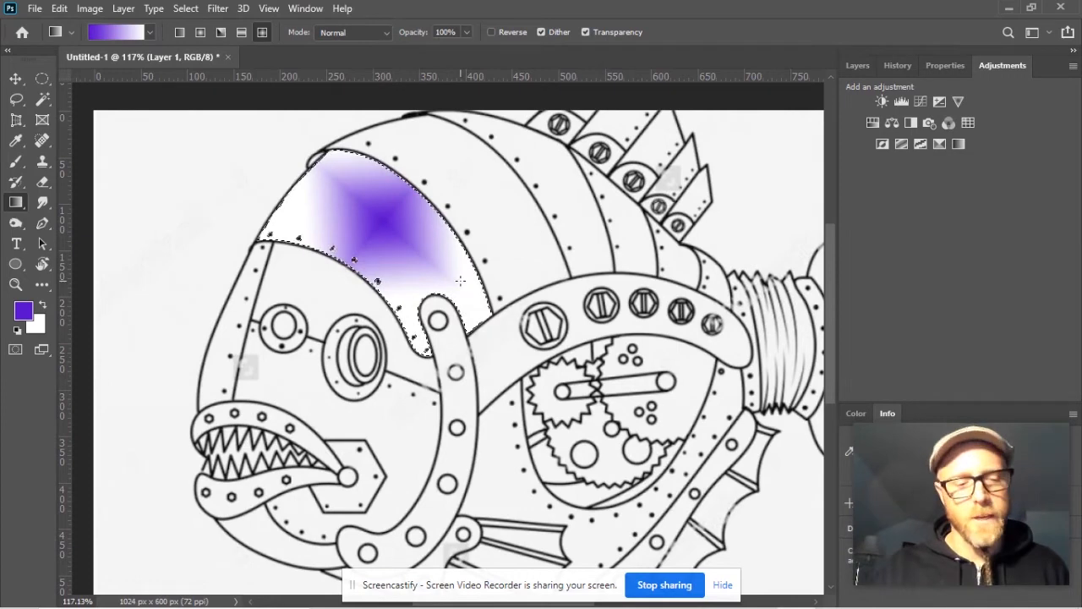
key("ctrl+z")
Set the gradient style to Reflected, keeping the Foreground to Background preset.
left_click(242, 32)
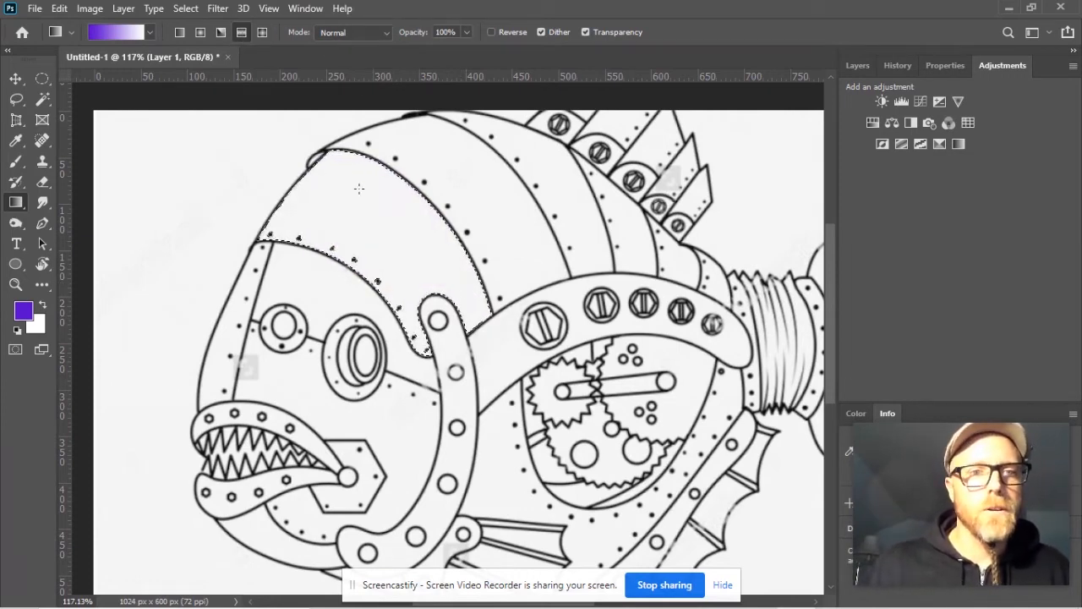
left_click(150, 32)
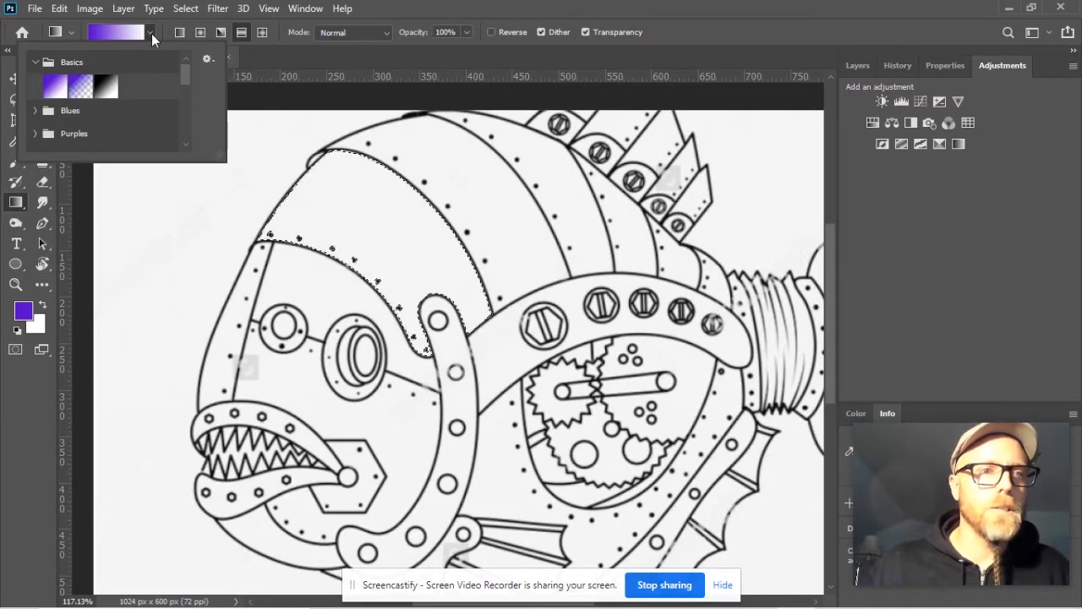
left_click(152, 33)
left_click(116, 34)
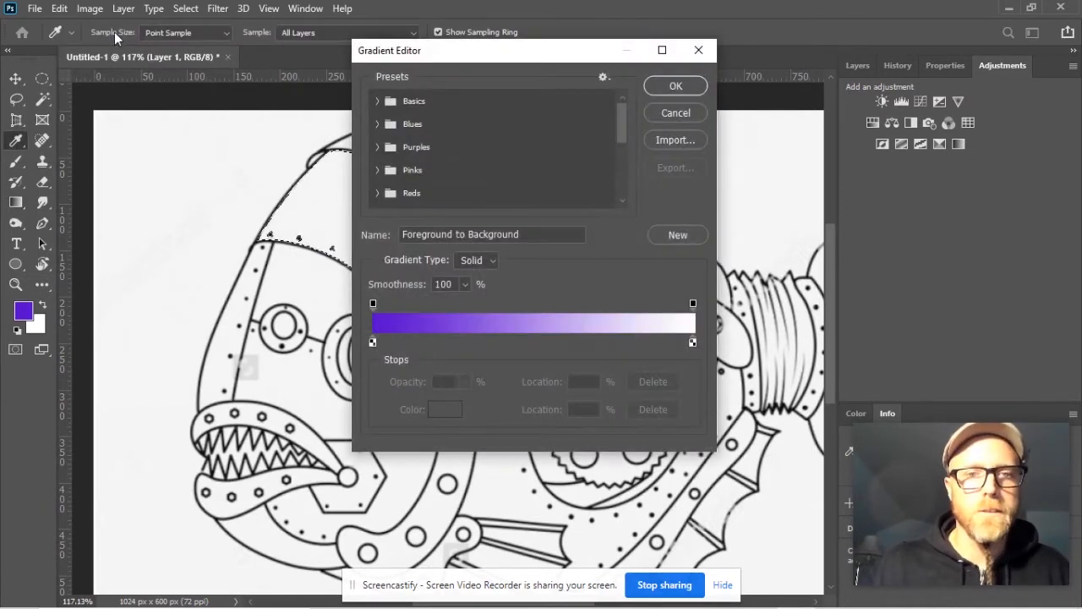
left_click(373, 303)
left_click_drag(374, 306, 422, 306)
left_click_drag(348, 306, 347, 302)
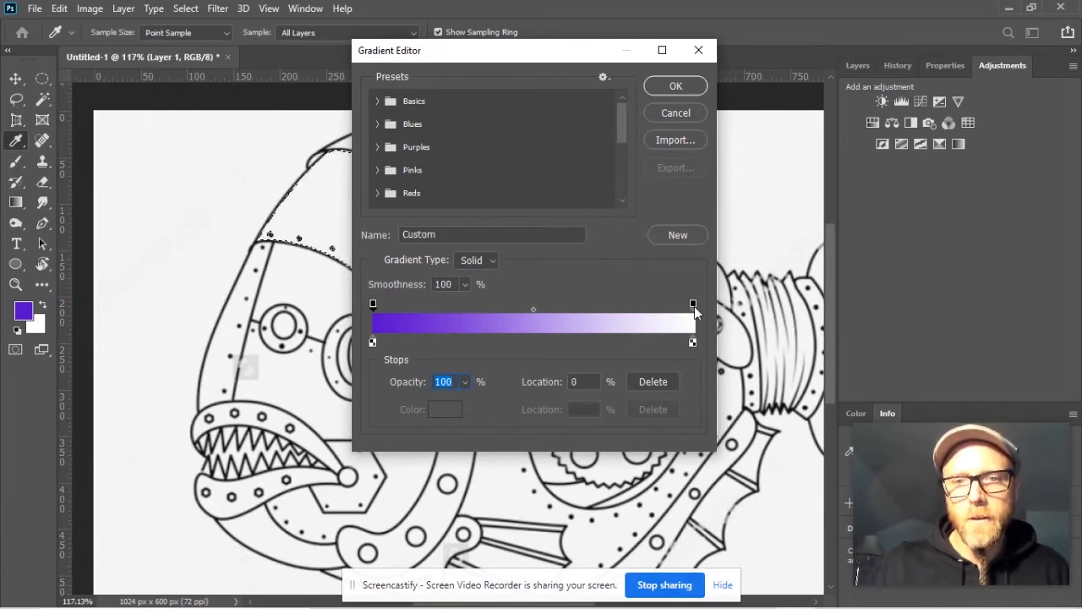
left_click(692, 342)
left_click_drag(693, 342, 525, 342)
left_click_drag(693, 303, 521, 304)
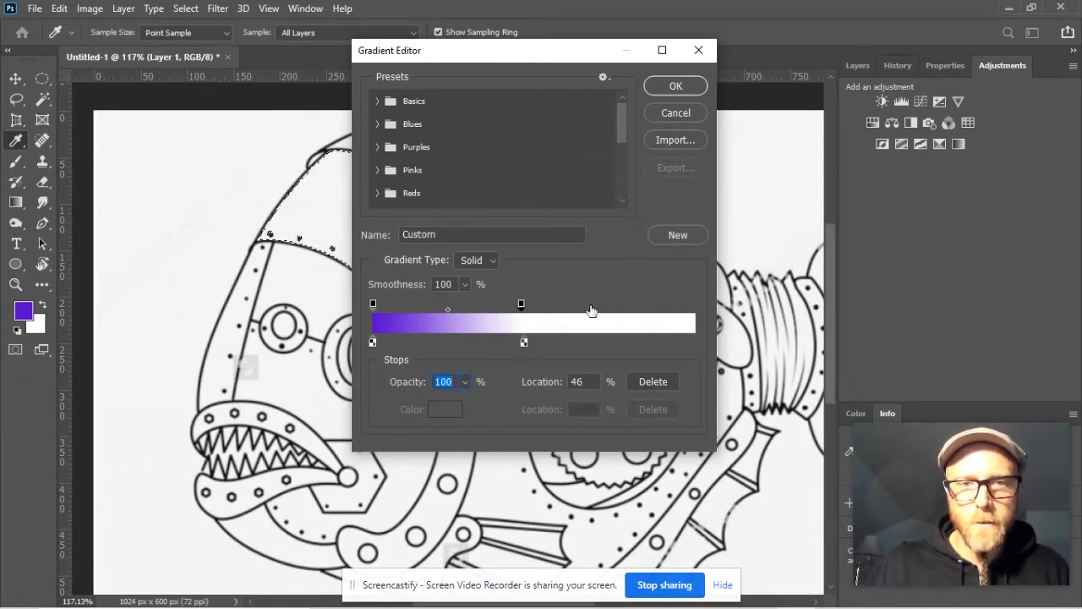
left_click(649, 305)
left_click_drag(651, 307, 589, 307)
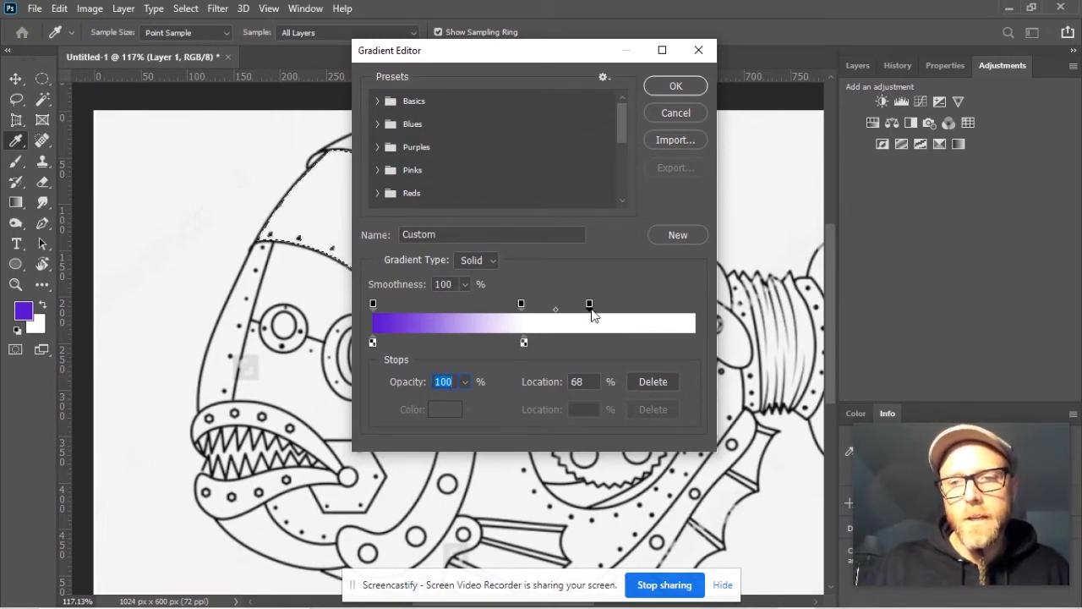
left_click_drag(591, 309, 694, 312)
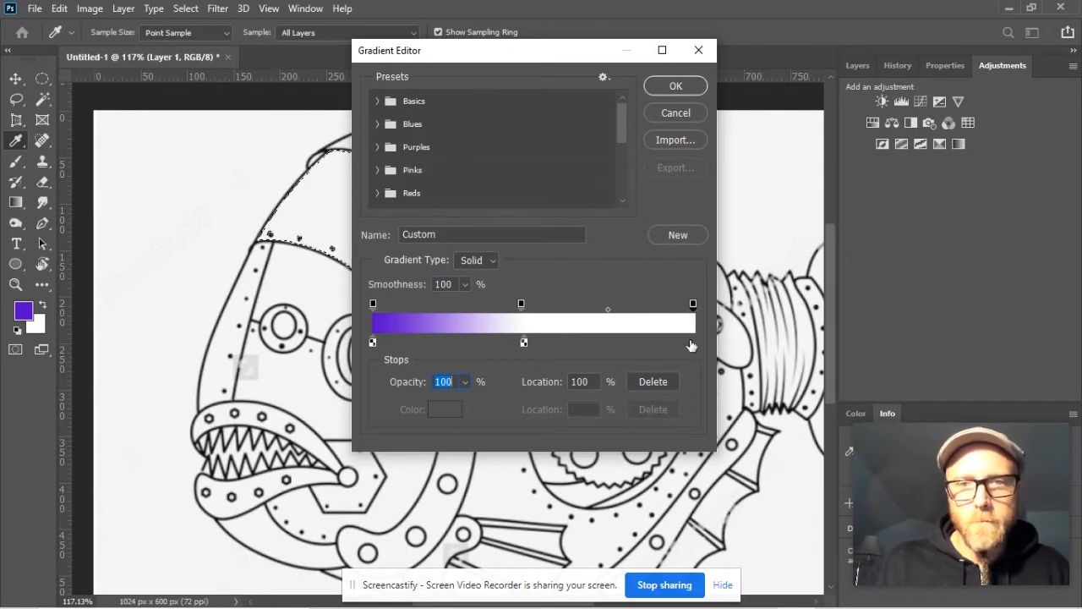
left_click_drag(693, 343, 688, 343)
double_click(688, 342)
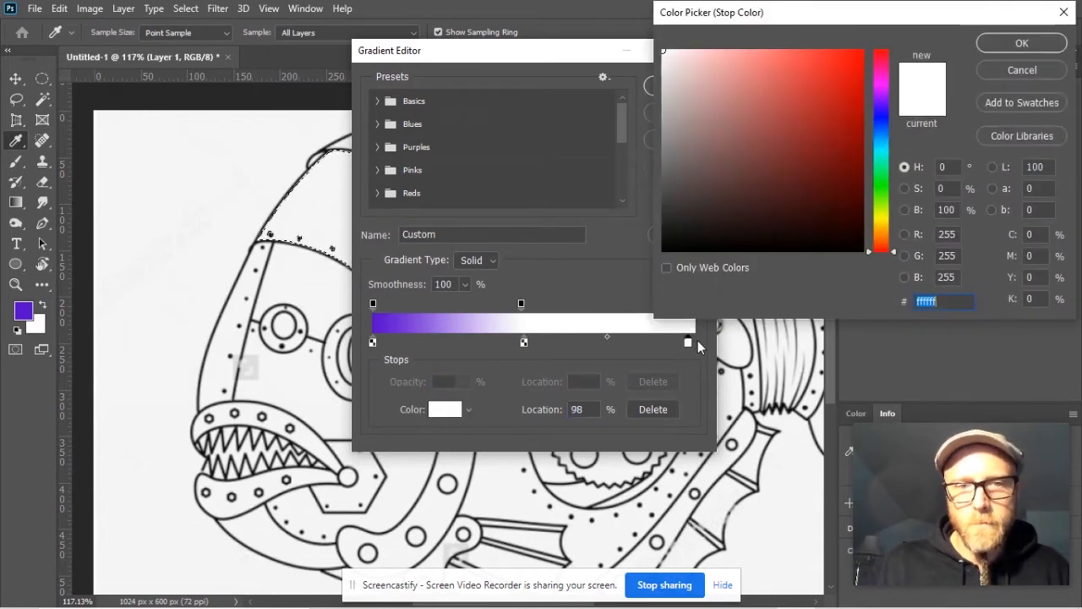
left_click(1015, 75)
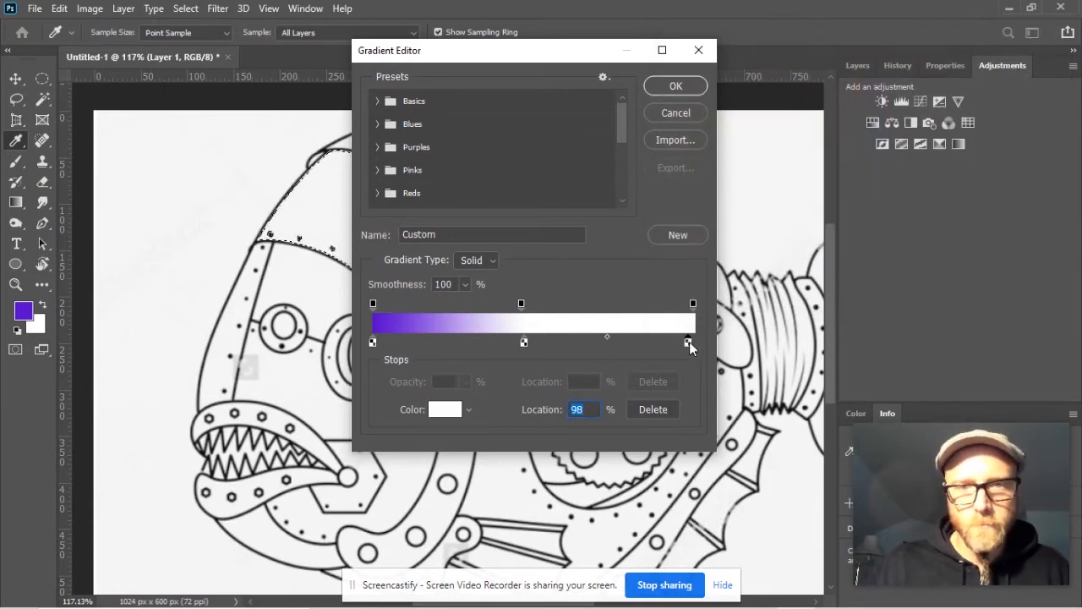
left_click(681, 113)
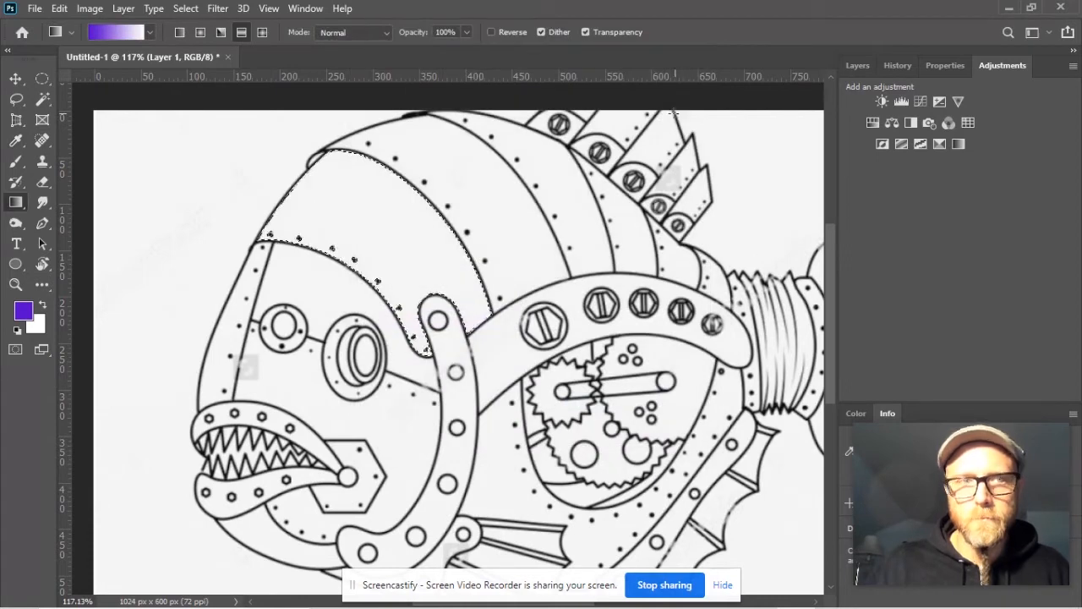
Edit the purple-to-white gradient, moving the white color stop to 50% and adding another color stop at 100%.
left_click(131, 32)
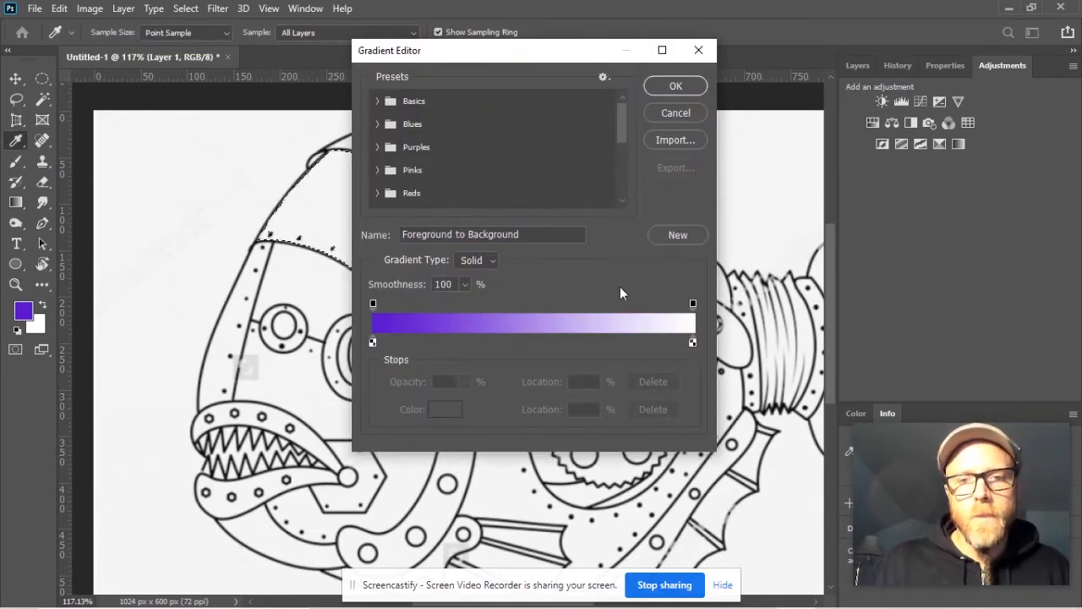
left_click_drag(694, 343, 534, 350)
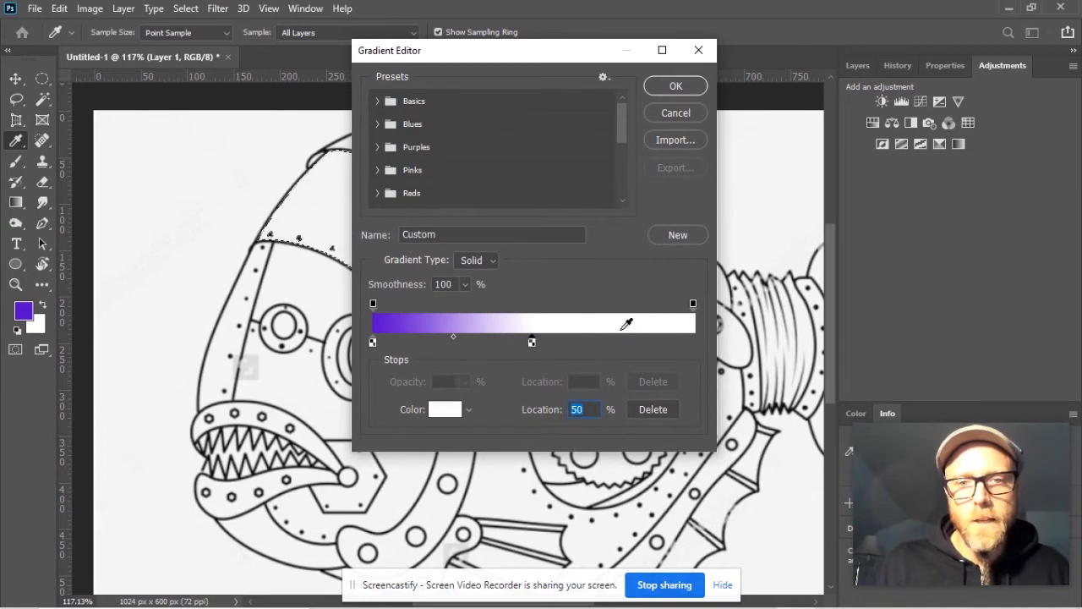
left_click_drag(607, 343, 697, 341)
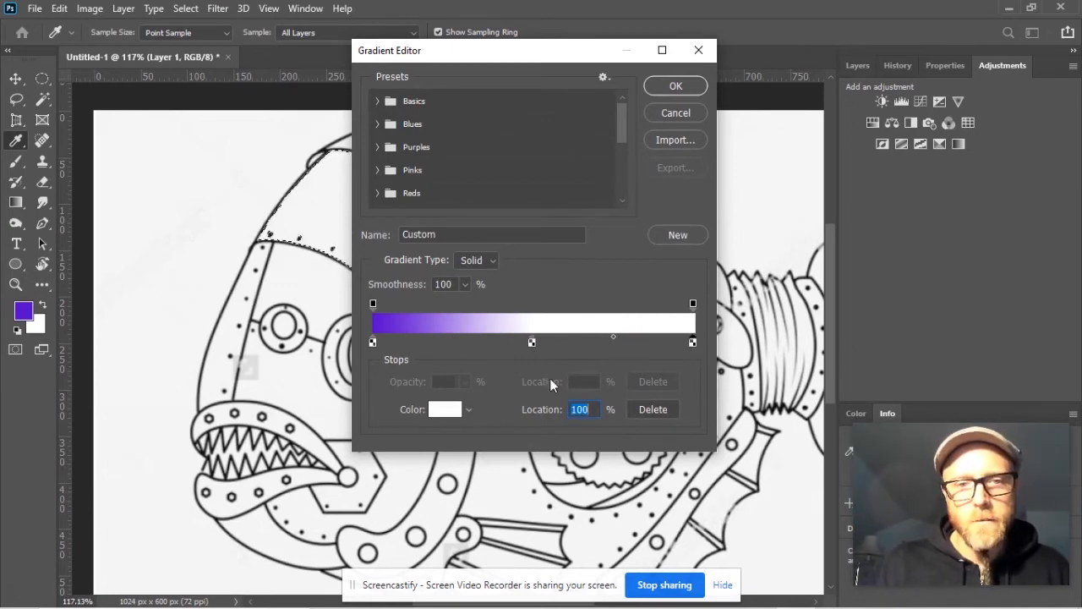
Change the color of the gradient's end stop at 100% to a bright saturated blue.
left_click(445, 409)
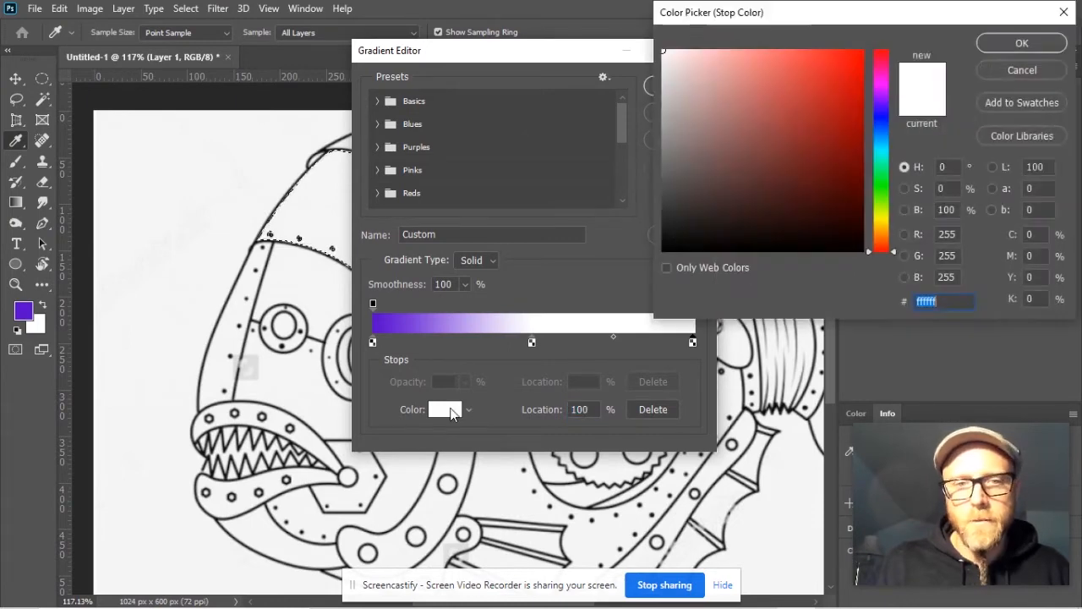
left_click(884, 115)
left_click(861, 92)
left_click(852, 62)
left_click(1019, 43)
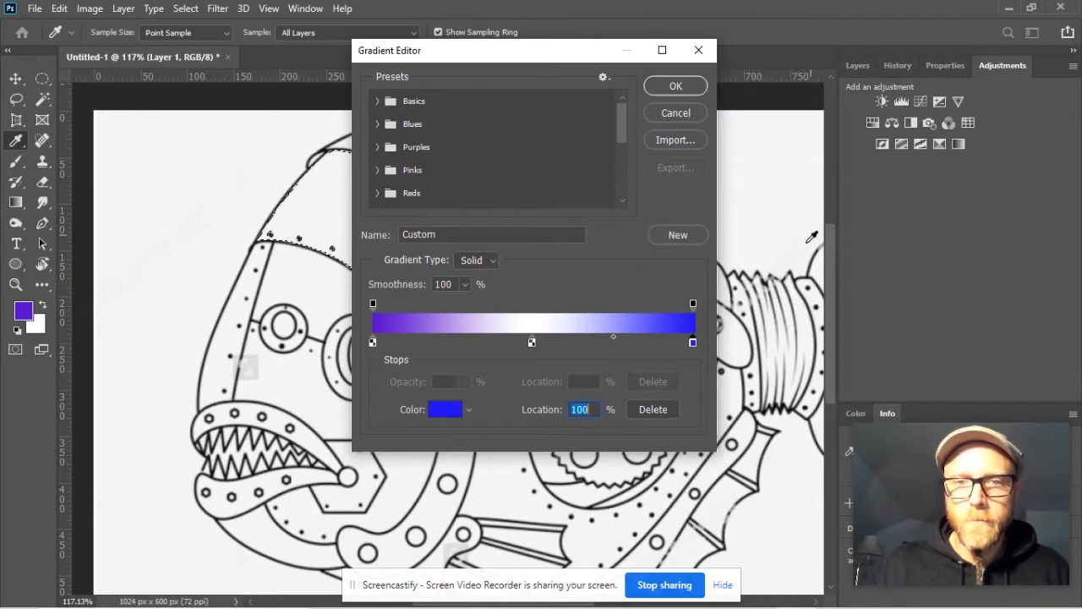
Move the color midpoint between the gradient's white and blue stops to 11%.
mouse_move(613, 336)
left_mouse_down()
mouse_move(570, 338)
mouse_move(625, 336)
left_mouse_up()
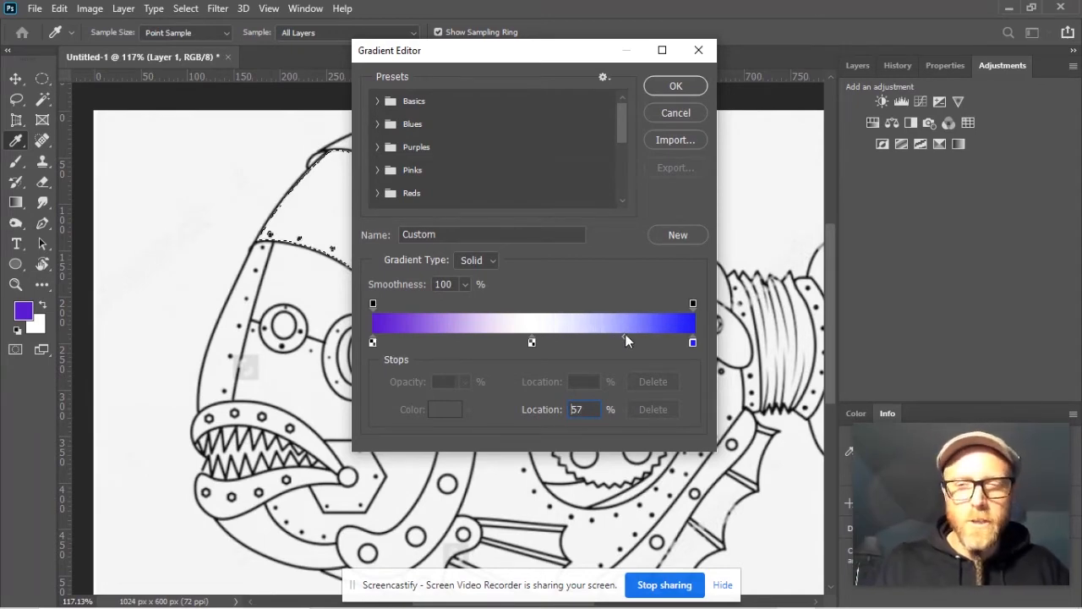
left_click_drag(629, 336, 550, 338)
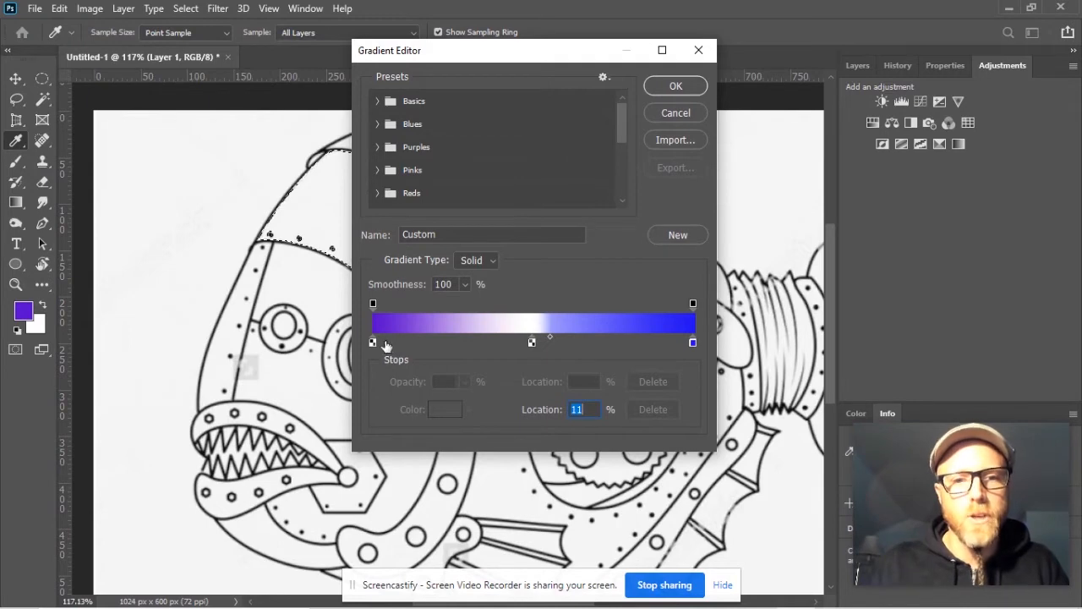
left_click(416, 341)
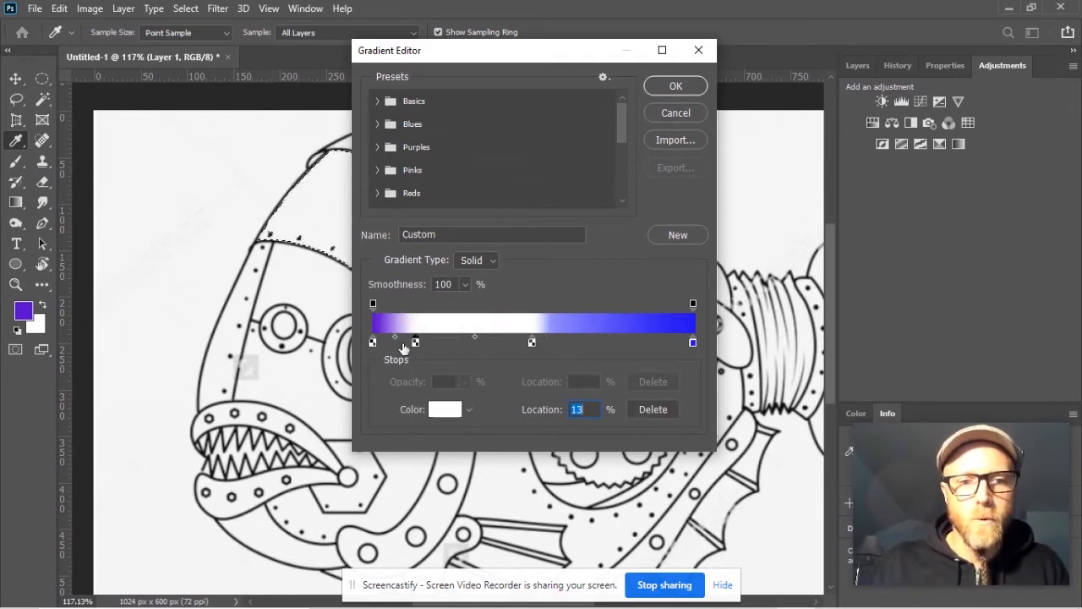
left_click_drag(415, 342, 459, 344)
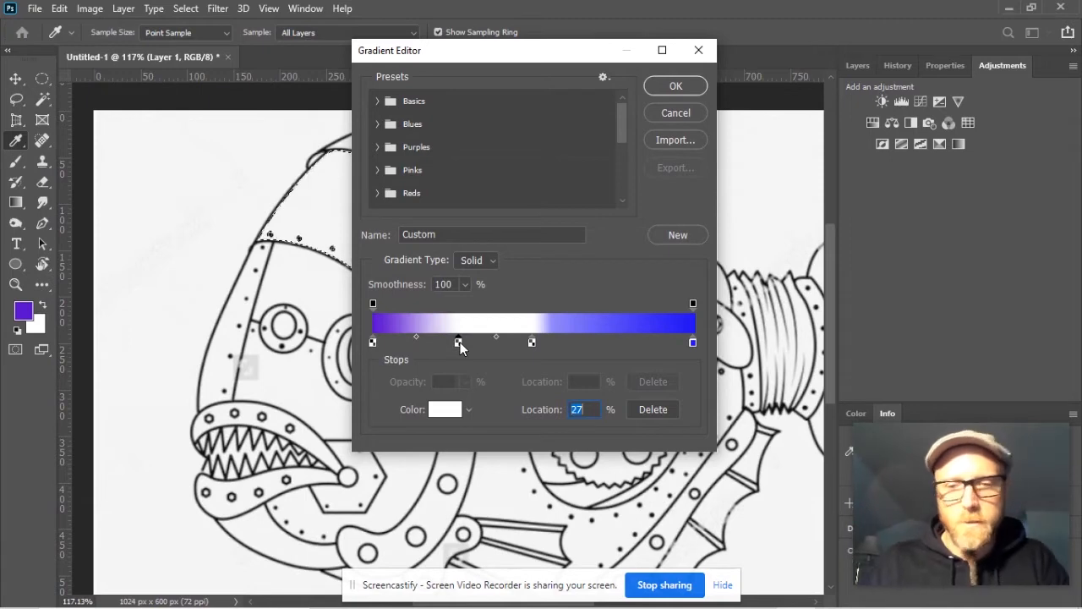
type("0")
mouse_move(453, 336)
left_mouse_down()
mouse_move(495, 343)
mouse_move(451, 339)
left_mouse_up()
left_click(373, 342)
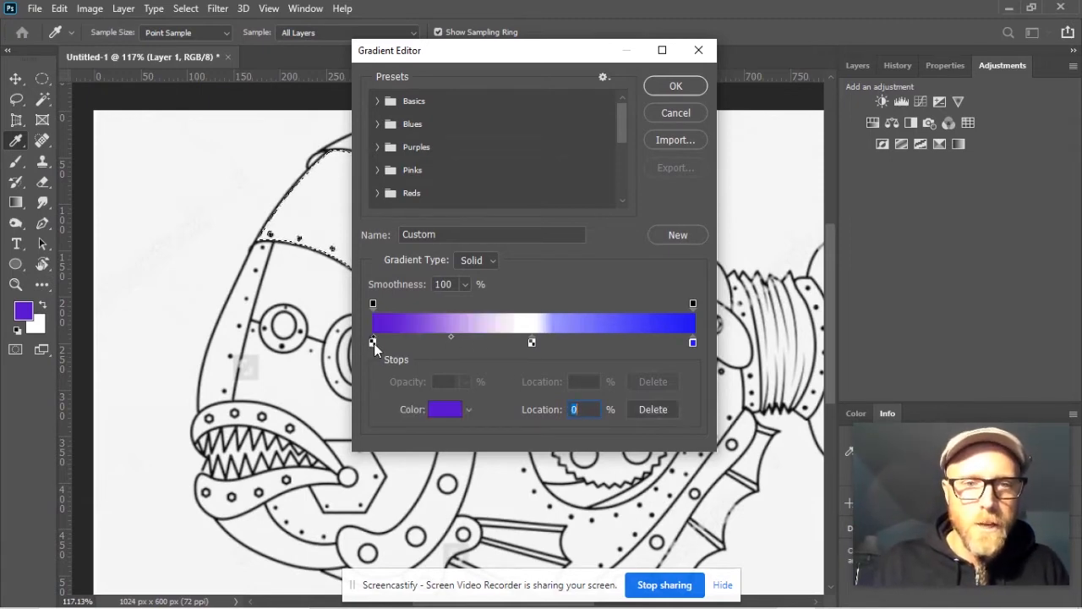
Set the midpoint between the purple and white stops to 87% and fill the head plate diagonally with the reflected gradient.
left_click_drag(451, 336, 512, 339)
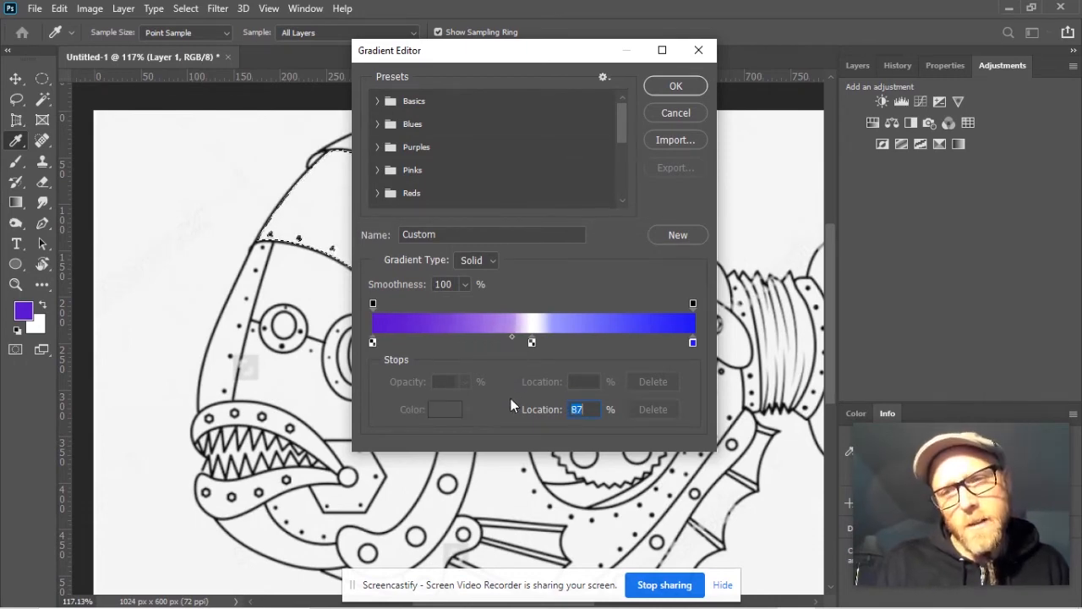
left_click(677, 85)
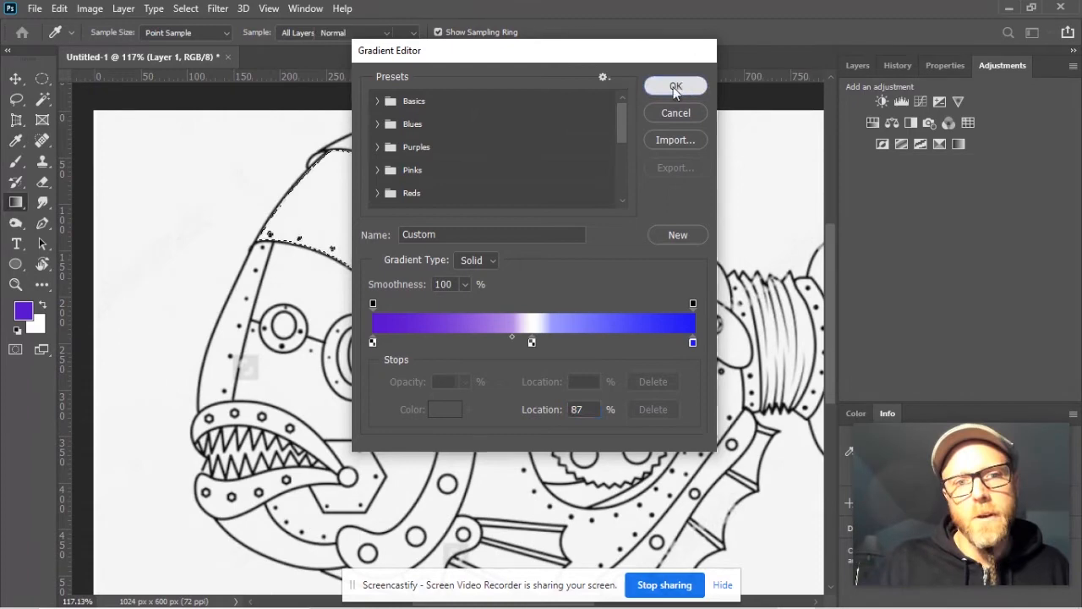
left_click_drag(378, 214, 455, 282)
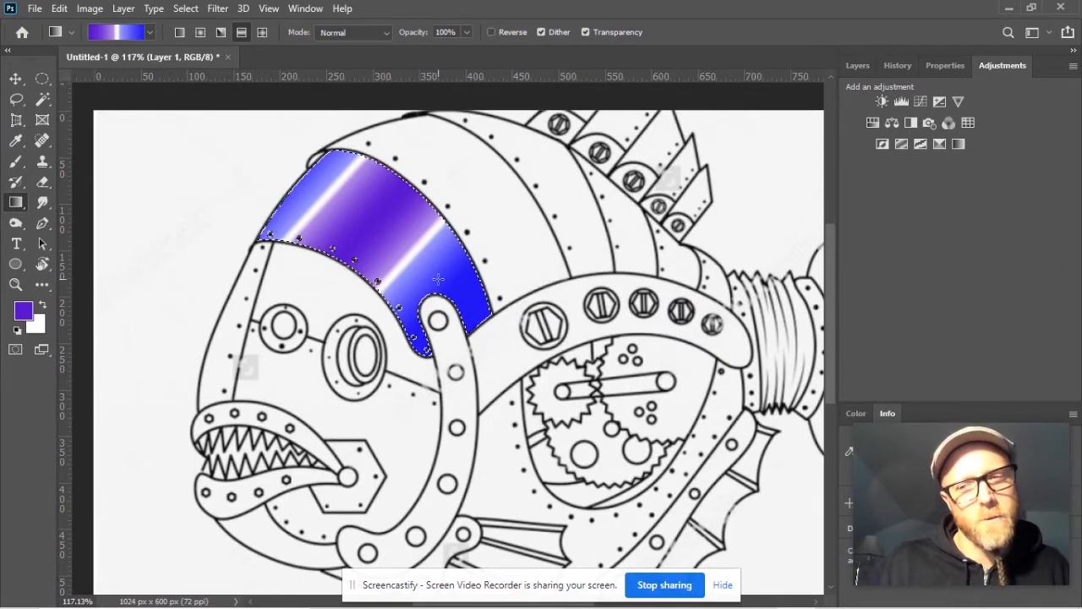
left_click(116, 36)
left_click_drag(372, 305, 431, 315)
left_click_drag(373, 342, 461, 343)
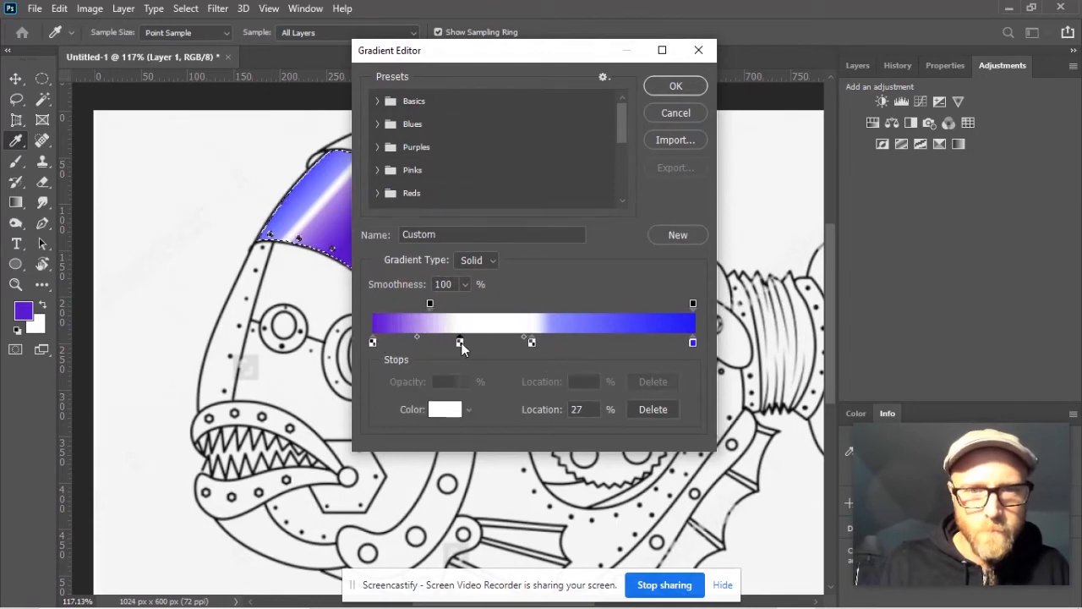
key("Return")
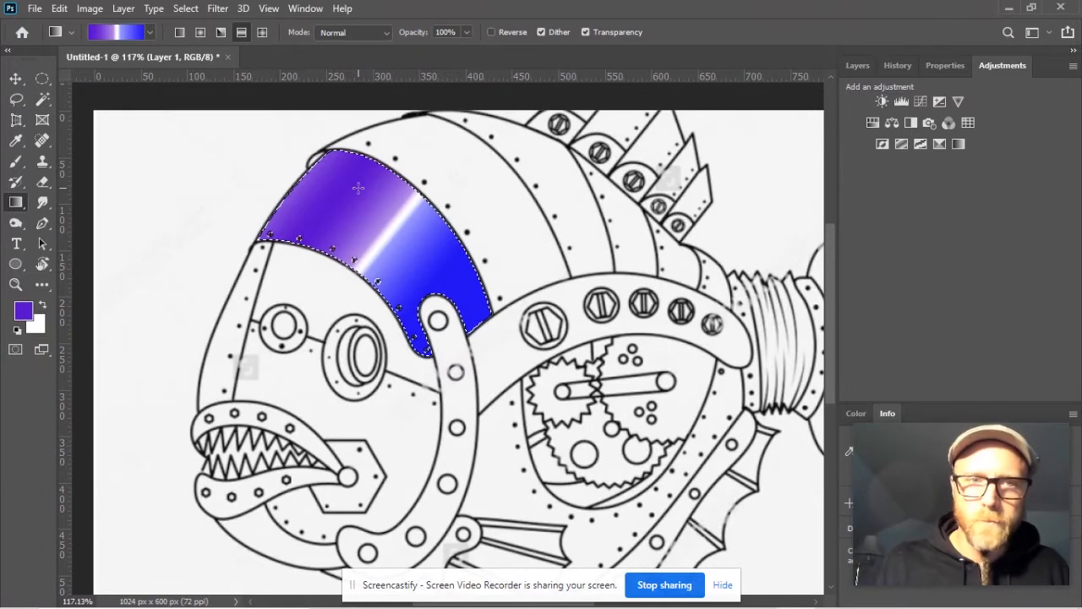
Redraw the purple-white-blue reflected gradient diagonally across the selected head plate.
left_click_drag(409, 245, 438, 289)
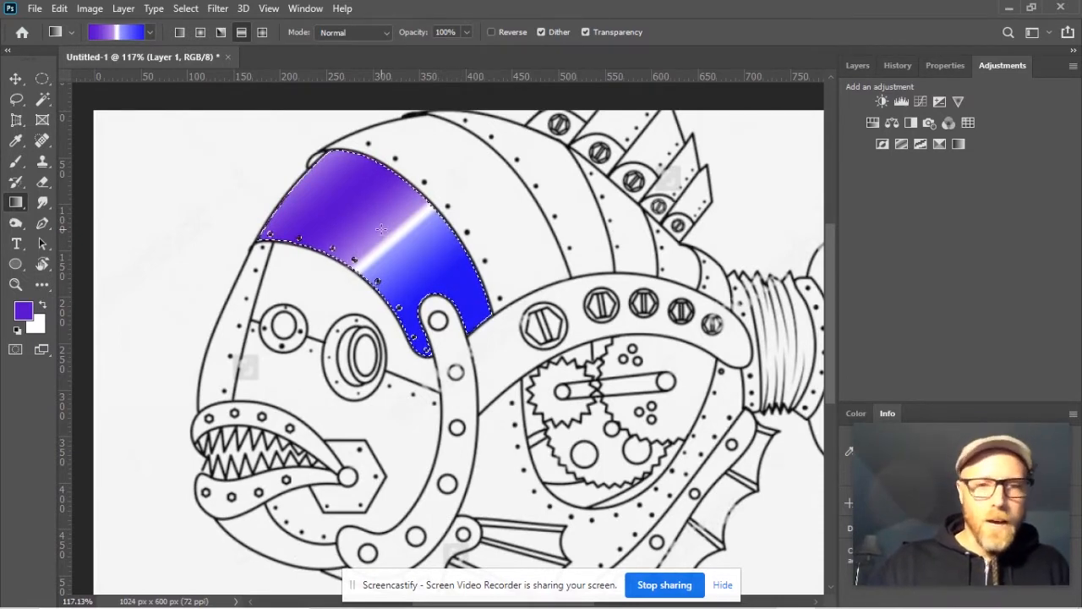
Rework the gradient to blue-white-blue with the white-to-blue midpoint at 56%, and fill the head plate with it.
left_click(129, 34)
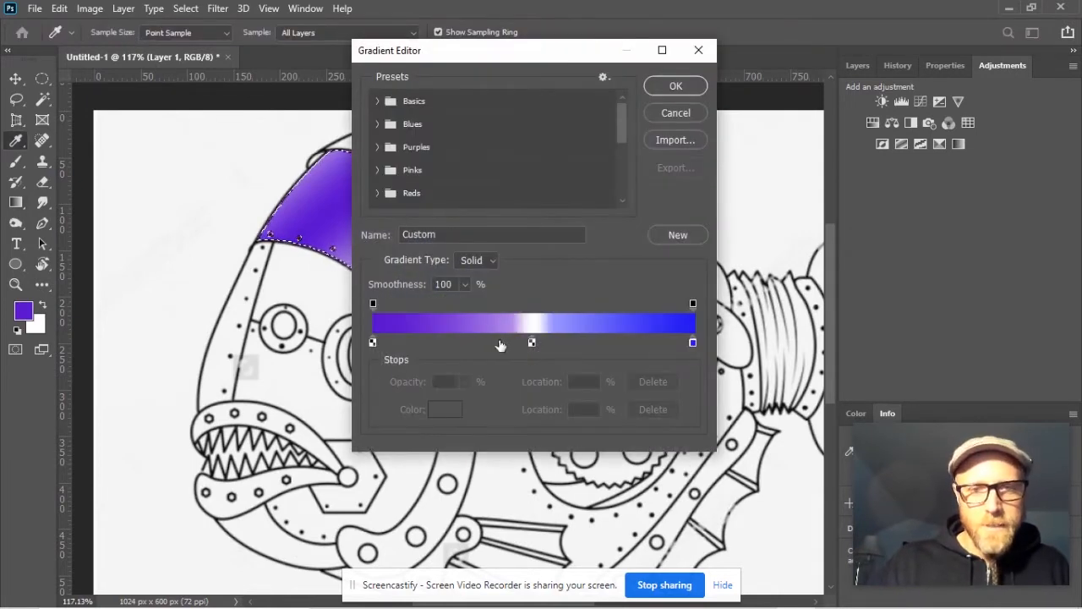
left_click(532, 343)
left_click_drag(511, 338, 373, 343)
left_click_drag(453, 336, 491, 339)
left_click(373, 343)
left_click(389, 343)
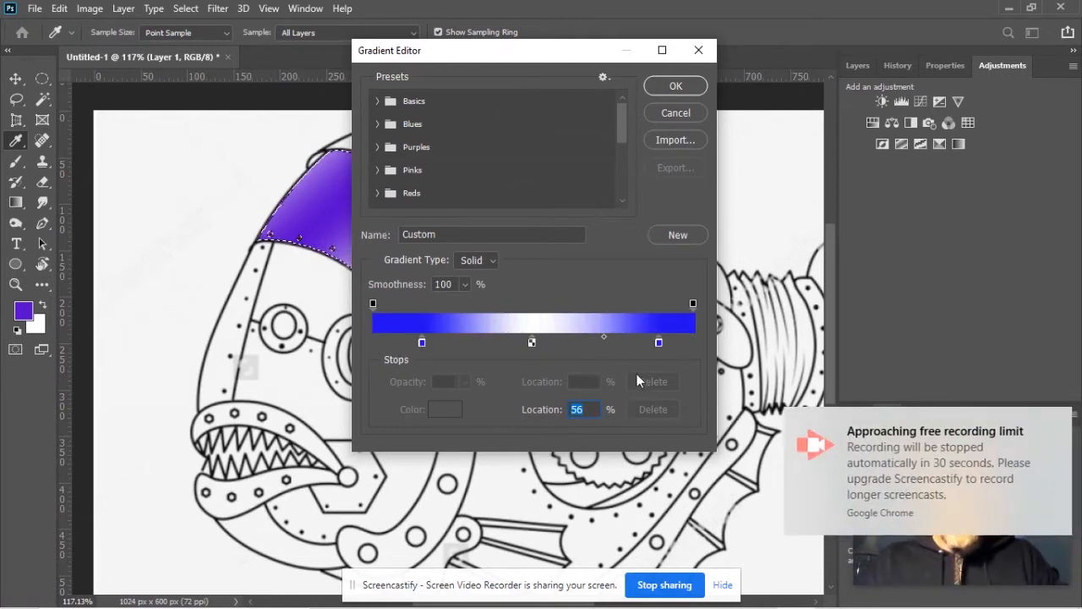
left_click(676, 87)
left_click_drag(450, 293, 489, 301)
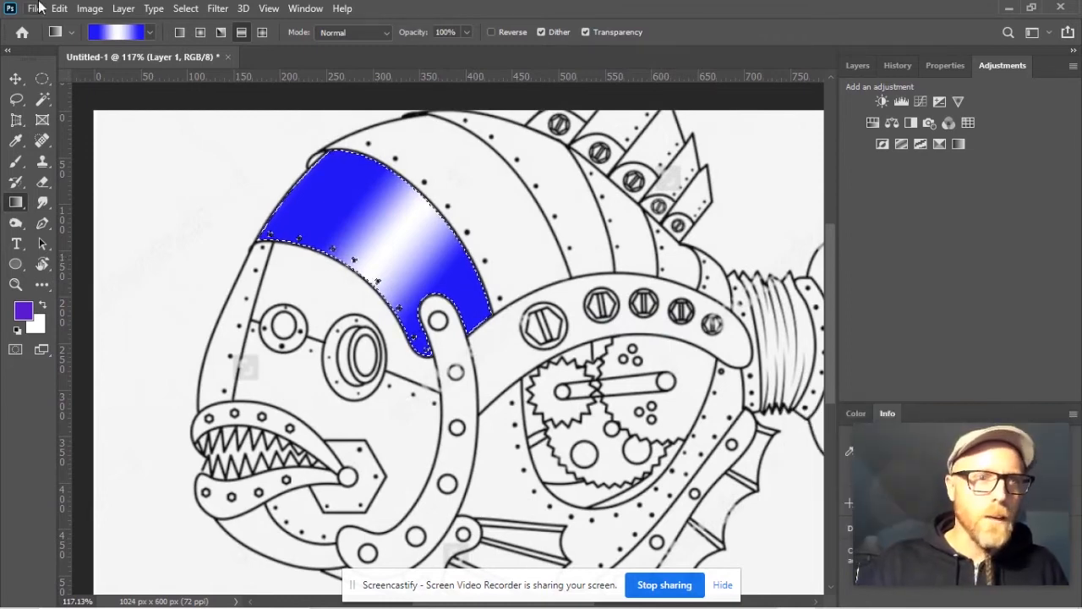
Change the gradient's middle stop at 50% from white to a light blue and refill the head plate.
left_click(117, 33)
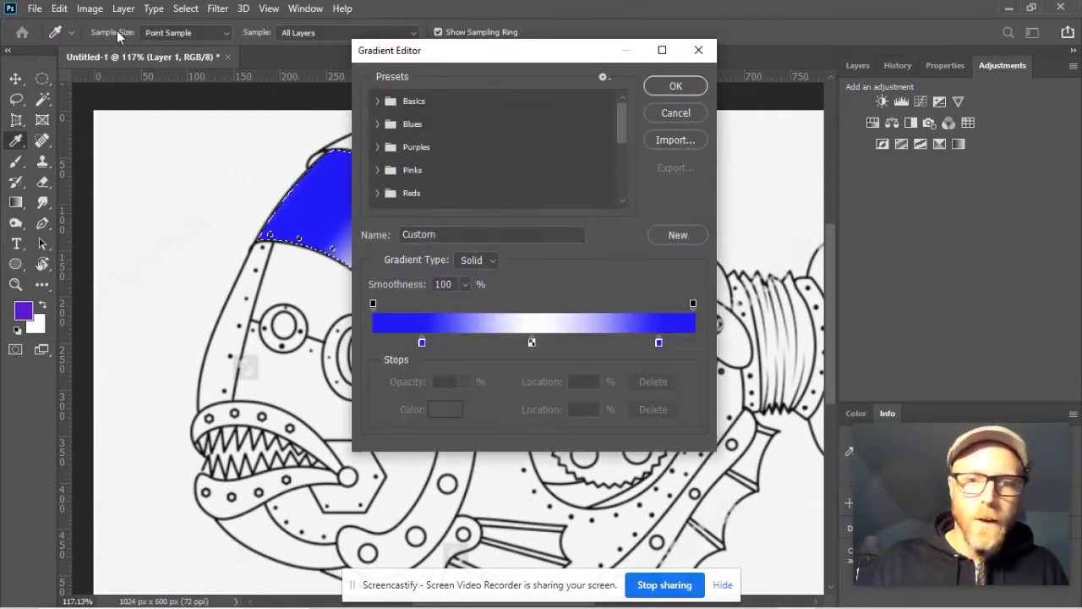
left_click(532, 342)
left_click(445, 410)
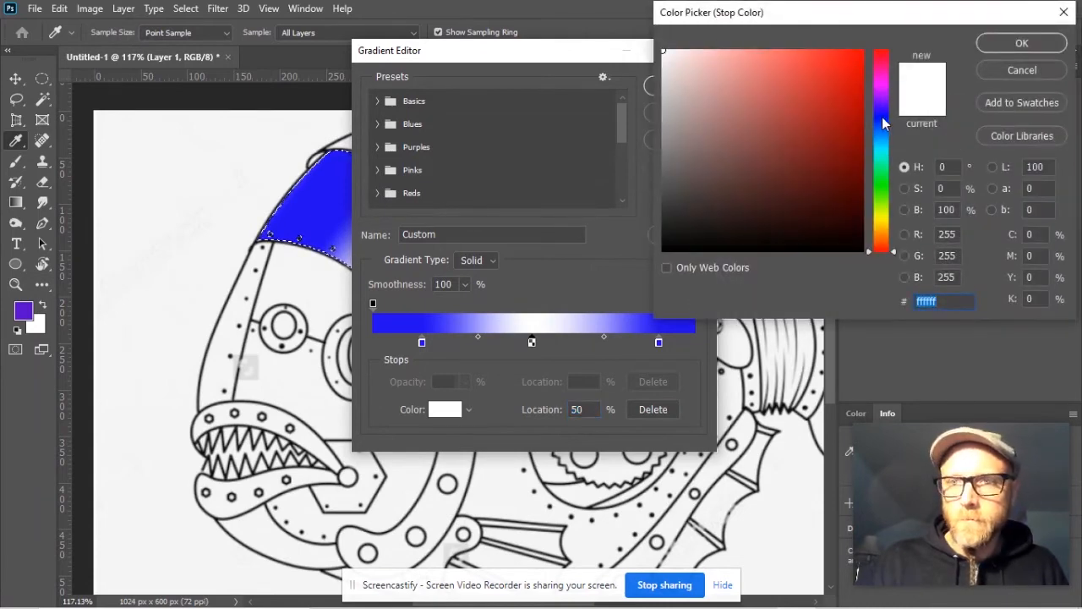
left_click(882, 117)
left_click(772, 77)
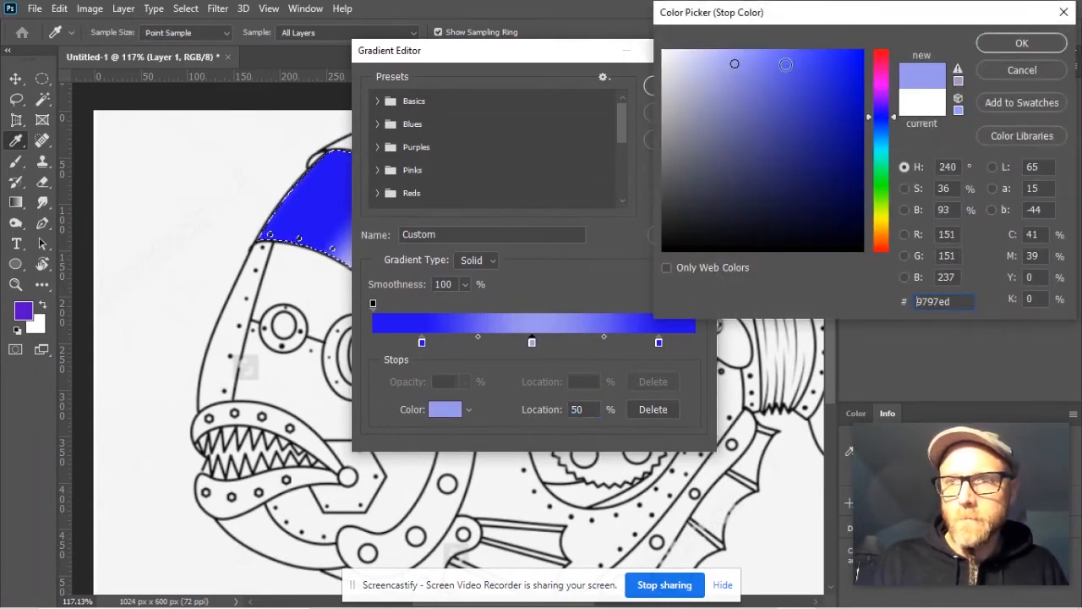
left_click(1023, 42)
left_click(676, 87)
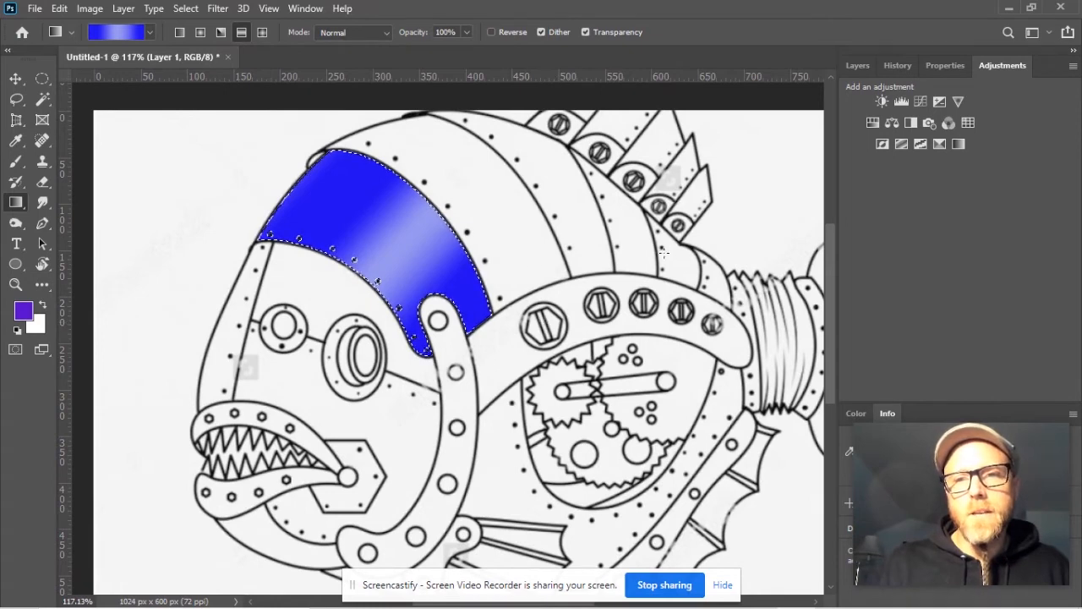
Select a wide rectangle in the empty area below the tail fin with the Rectangular Marquee tool.
scroll(516, 172, "down", 1)
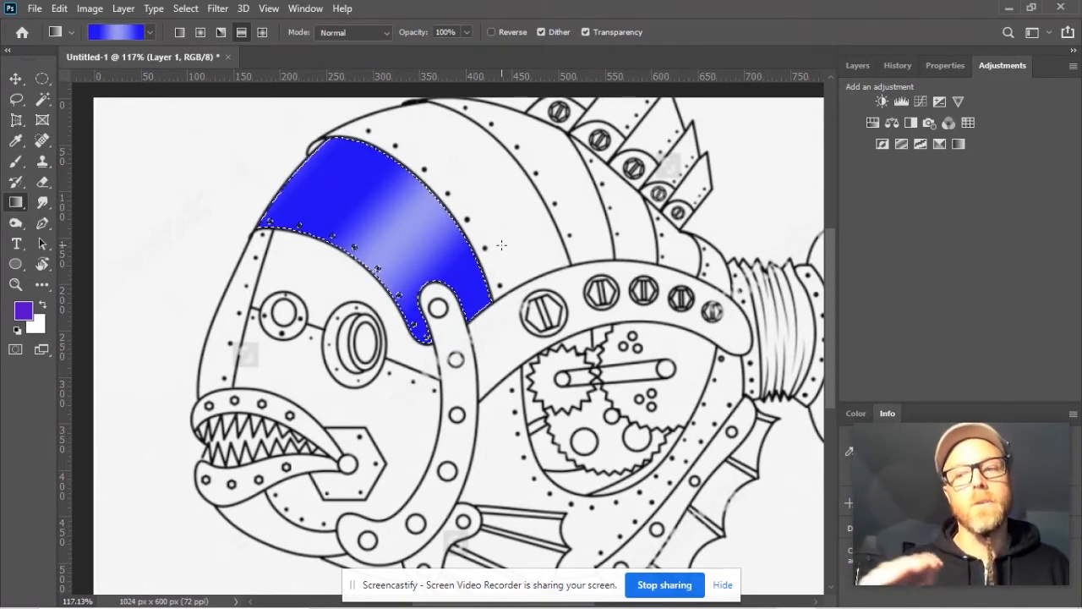
scroll(181, 211, "down", 3)
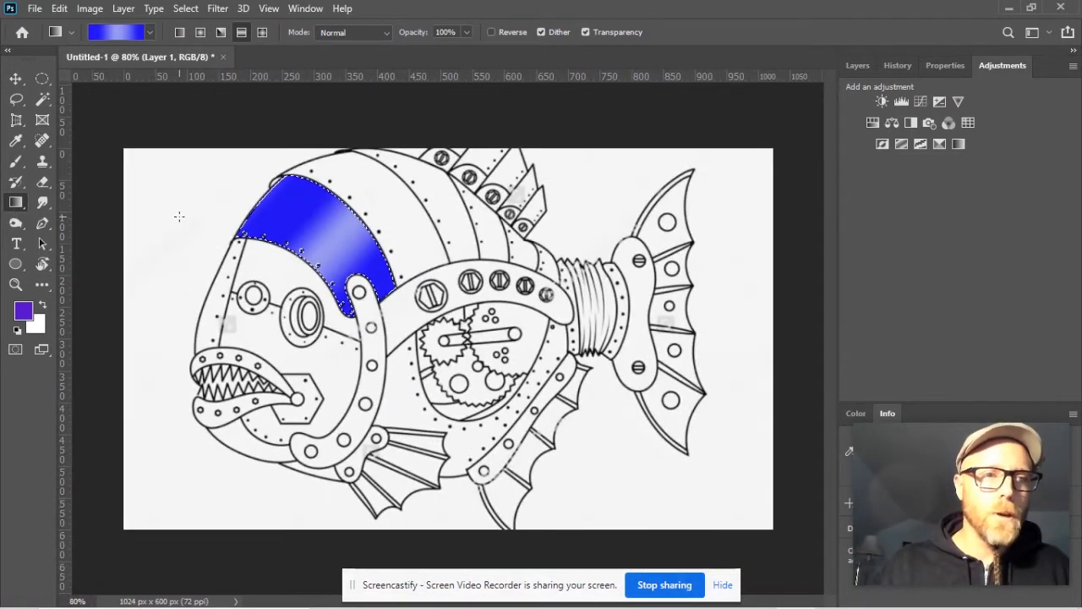
left_click(42, 79)
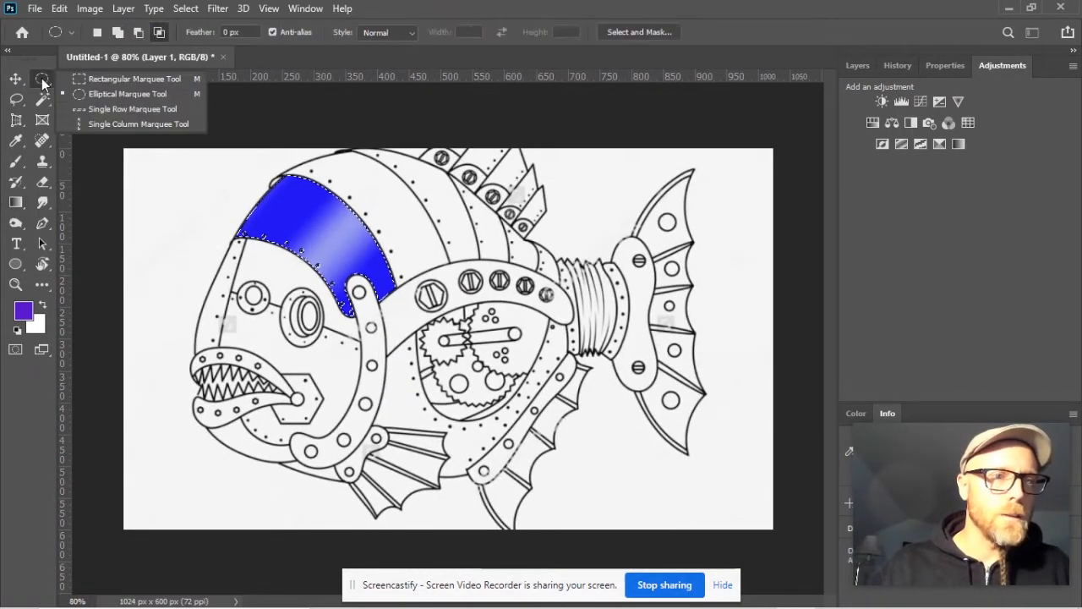
left_click(86, 81)
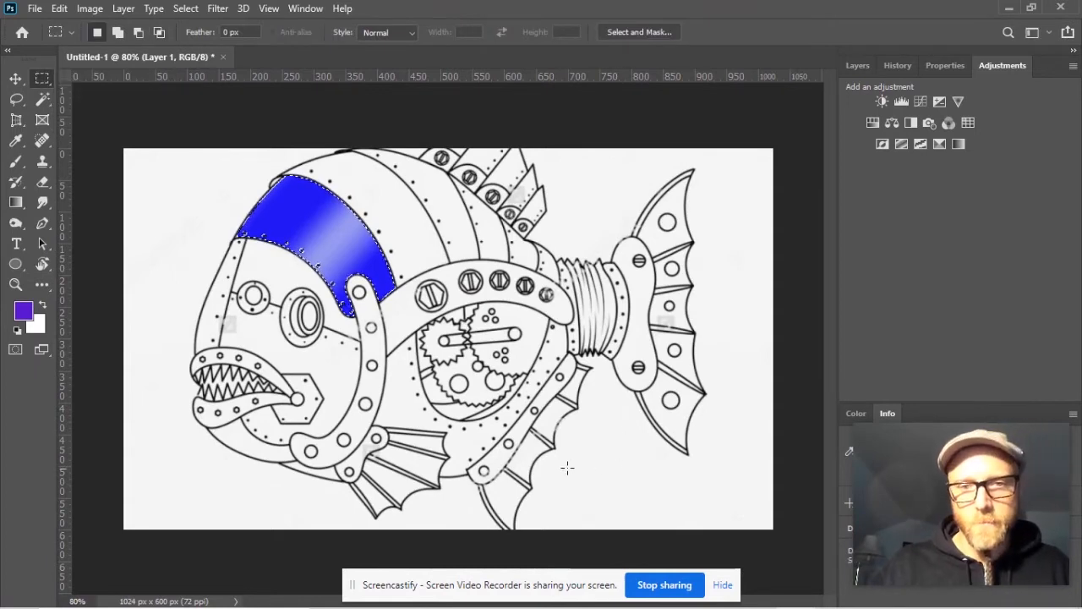
left_click_drag(588, 453, 768, 530)
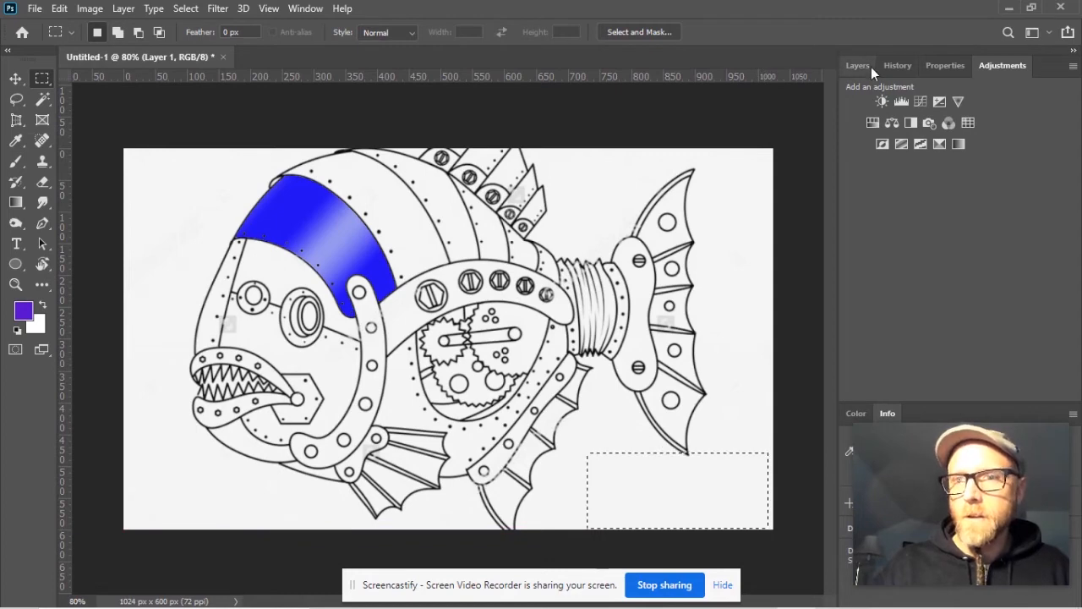
On a new layer, fill the rectangular selection with a vertical reflected blue gradient and cut it to the clipboard.
left_click(856, 65)
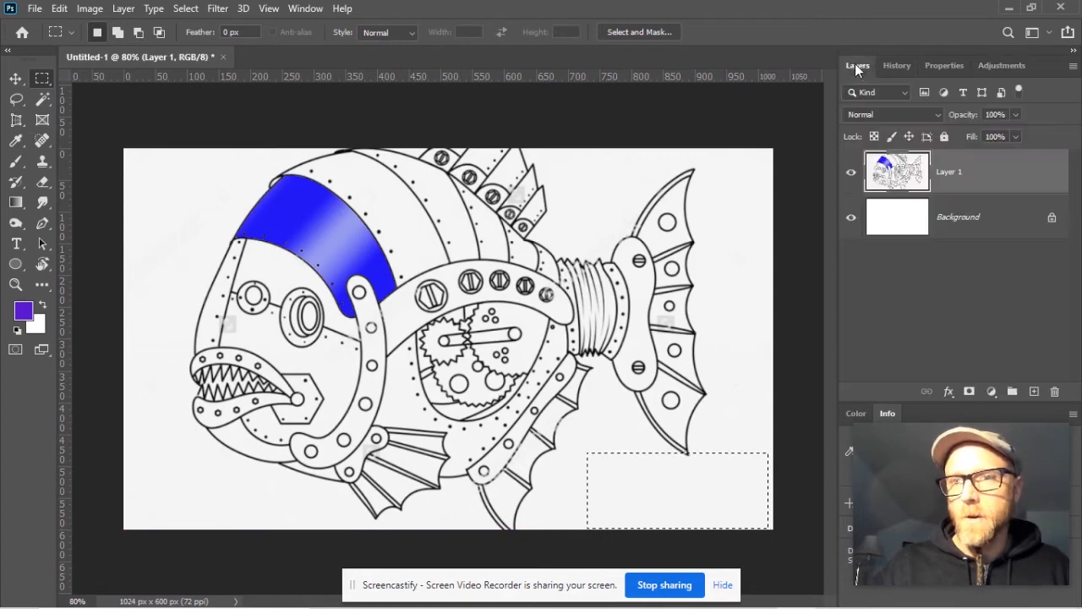
left_click(1034, 391)
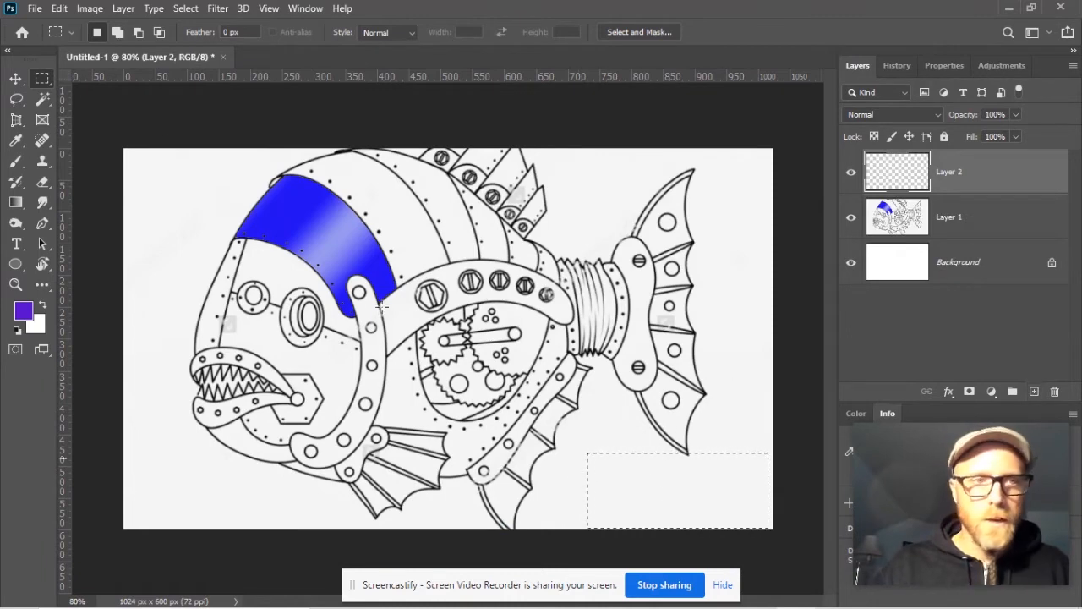
left_click(16, 202)
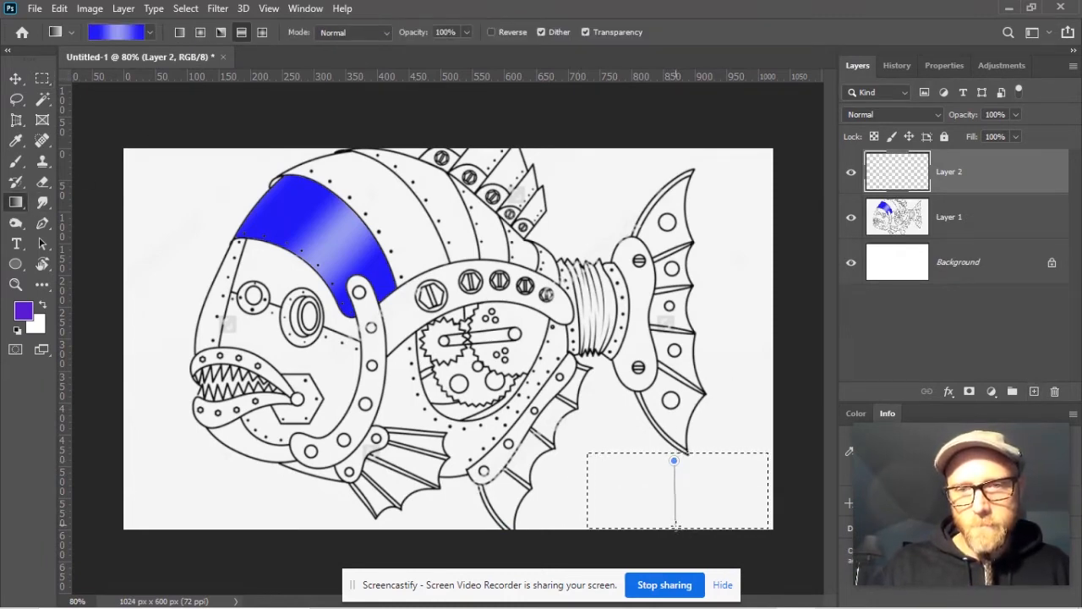
left_click_drag(675, 525, 675, 526)
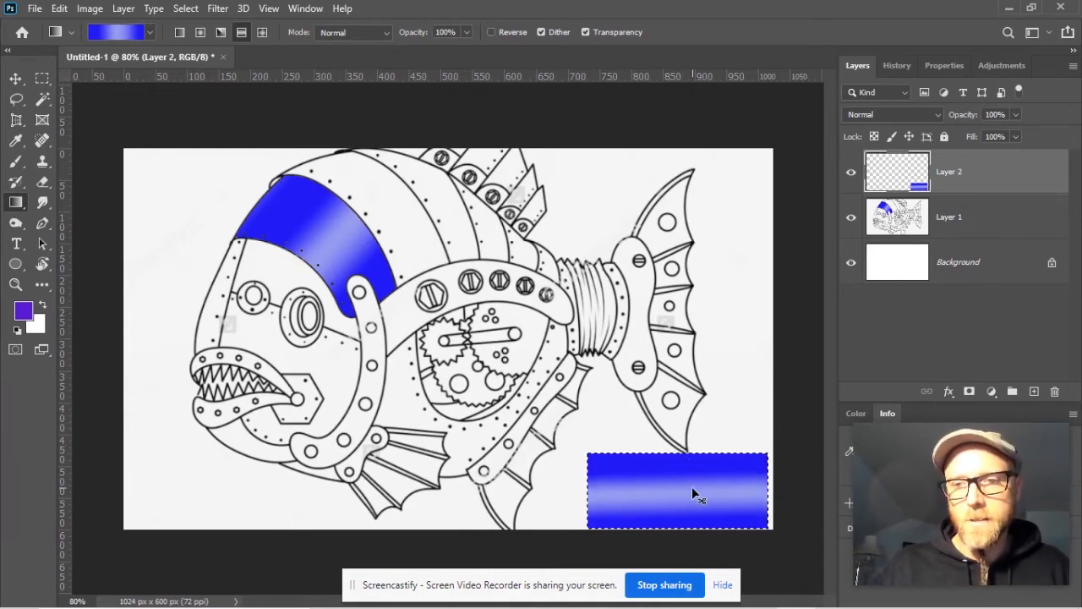
key("ctrl+x")
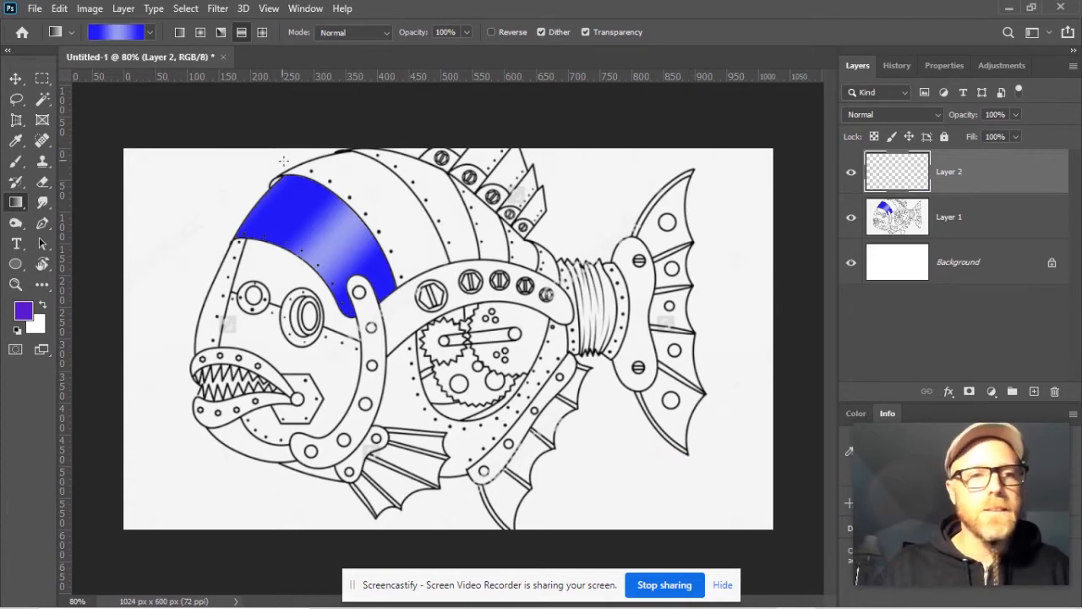
Select the body plate directly behind the blue head plate on Layer 1 with the Magic Wand.
left_click(42, 98)
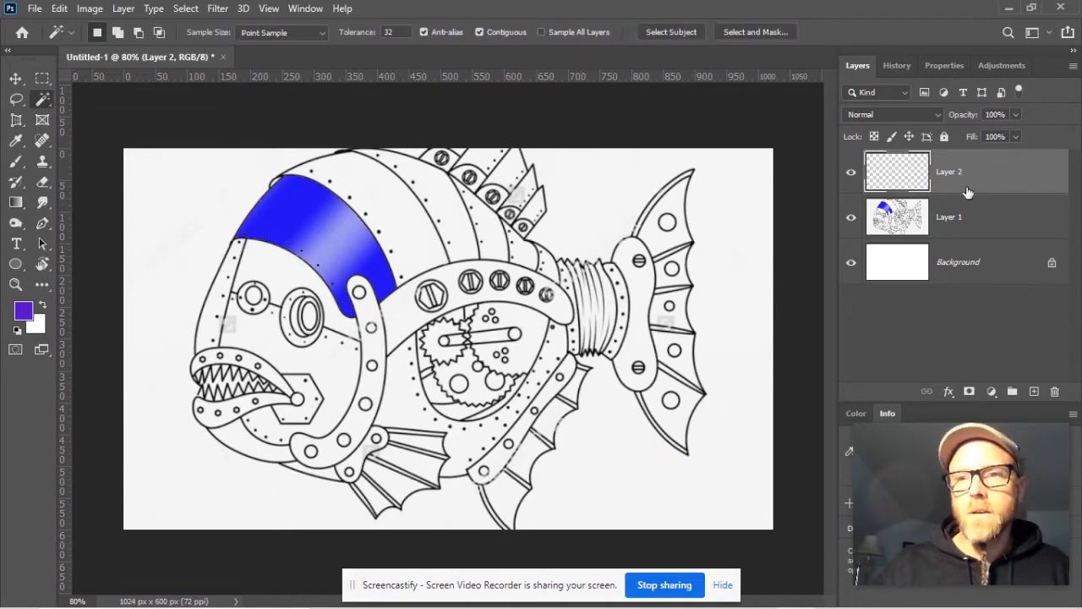
left_click(359, 181)
left_click(1010, 218)
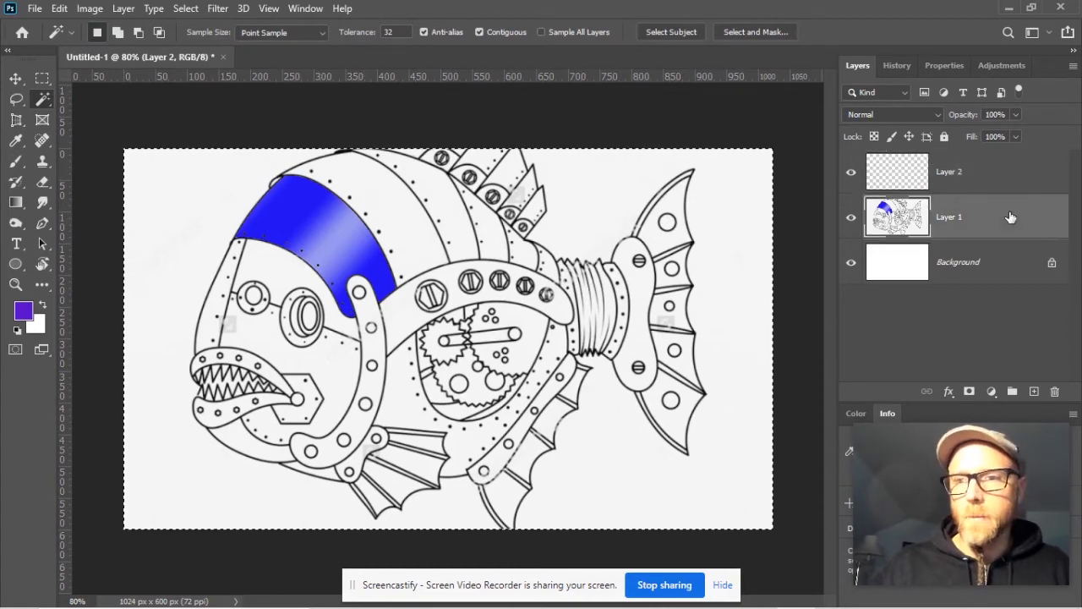
key("ctrl+d")
left_click(385, 193)
scroll(385, 192, "up", 1)
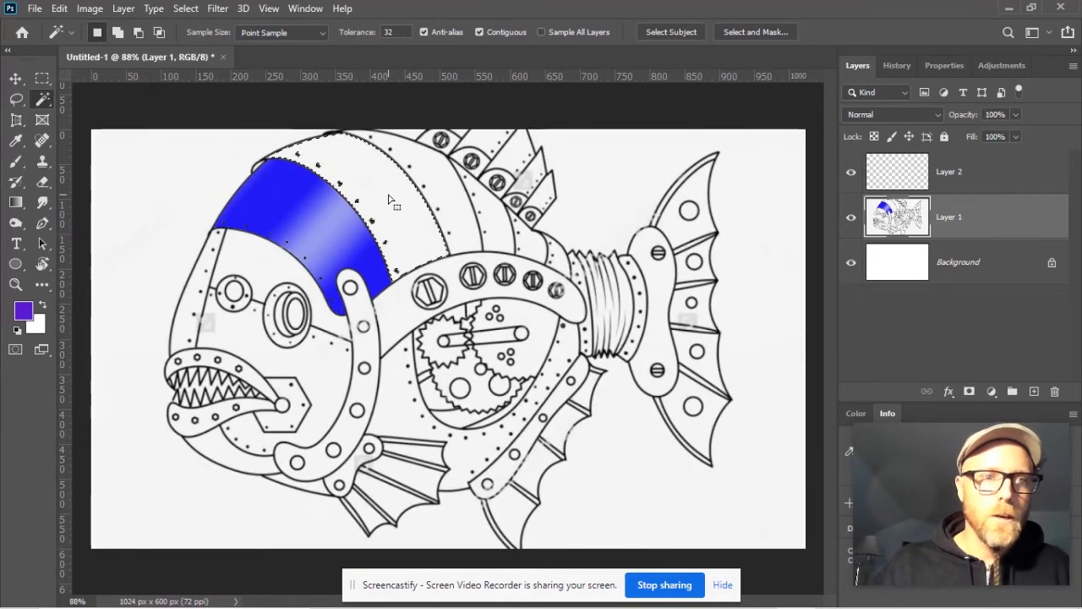
Paste the cut gradient rectangle into the selected body plate using Paste Into.
left_click(86, 8)
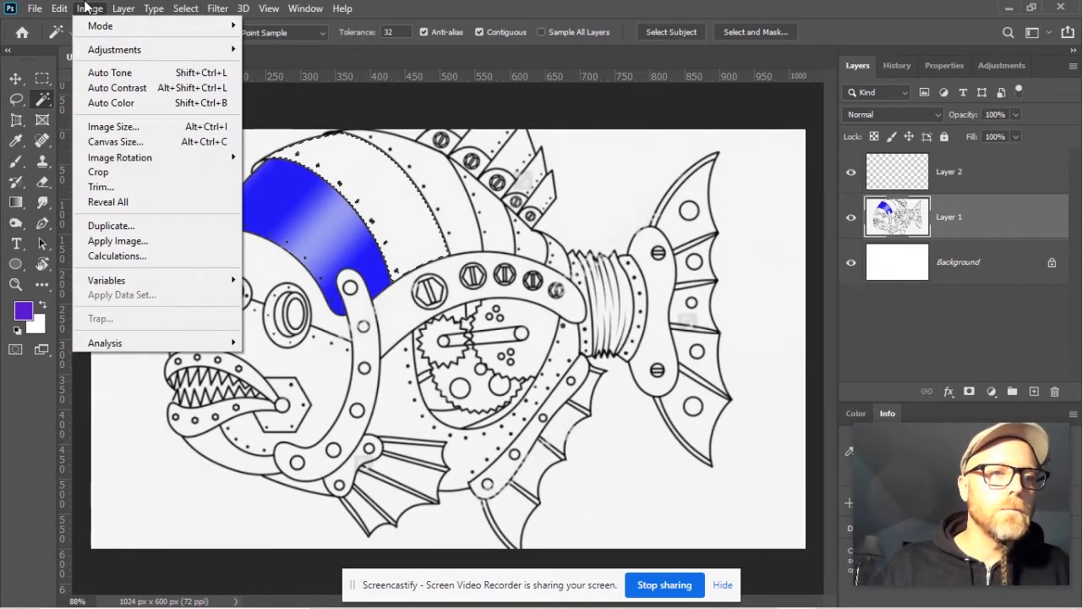
mouse_move(62, 8)
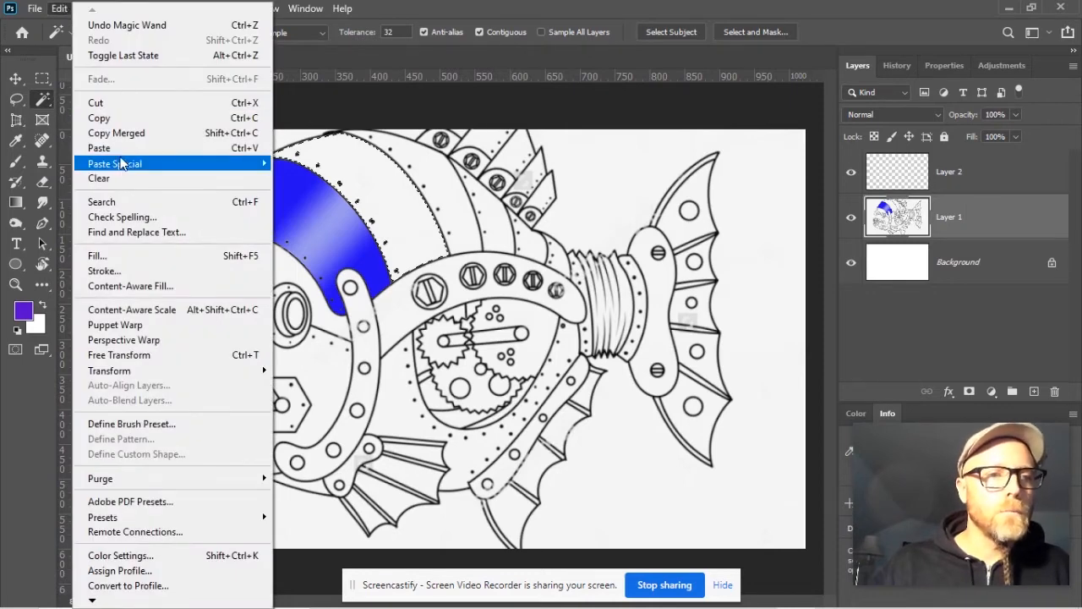
mouse_move(122, 169)
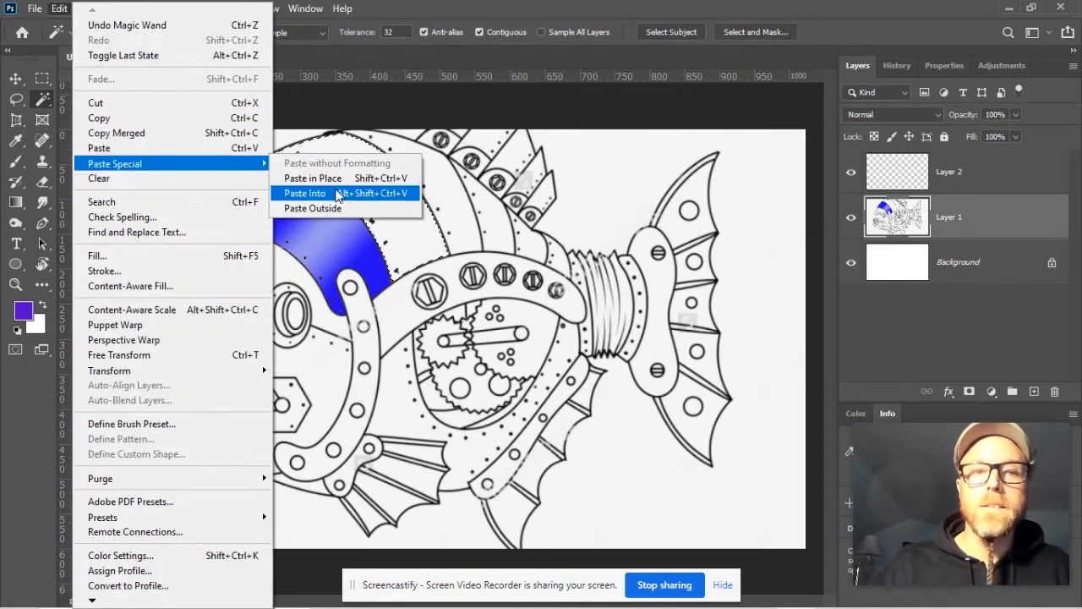
left_click(304, 193)
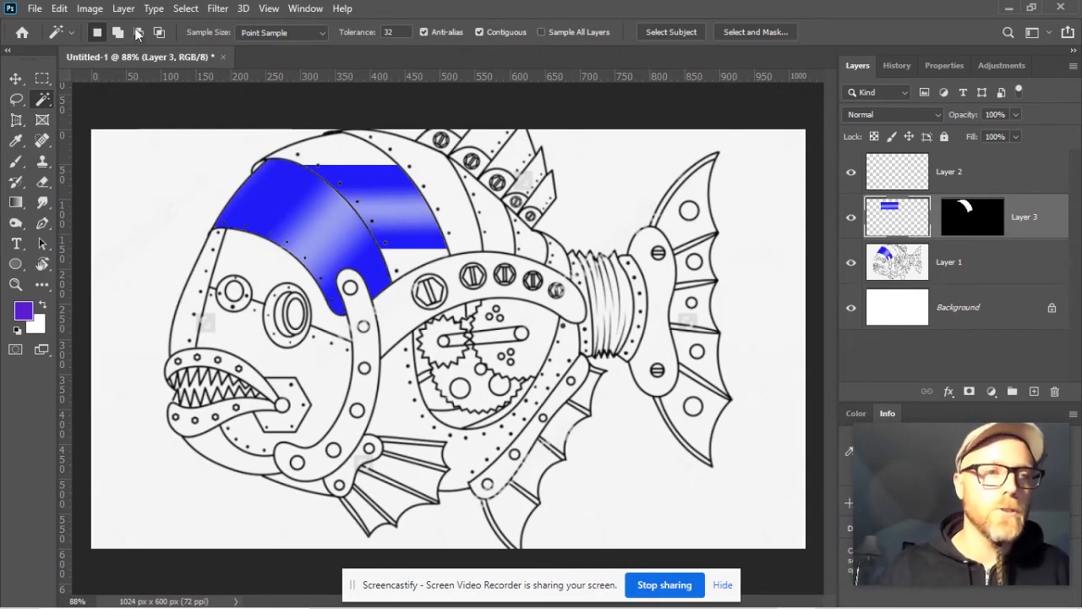
Nudge the pasted gradient down, scale it to about 222% and rotate it about -28.6° to cover the plate behind the head.
key("v")
mouse_move(394, 200)
left_mouse_down()
mouse_move(427, 202)
mouse_move(393, 216)
mouse_move(394, 196)
mouse_move(395, 209)
left_mouse_up()
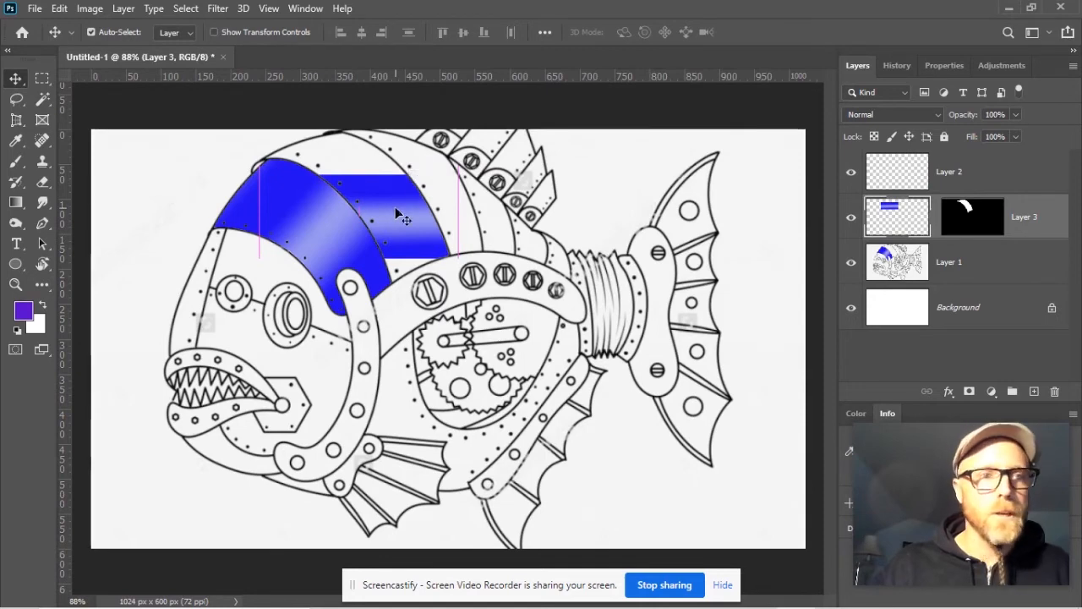
left_click(60, 7)
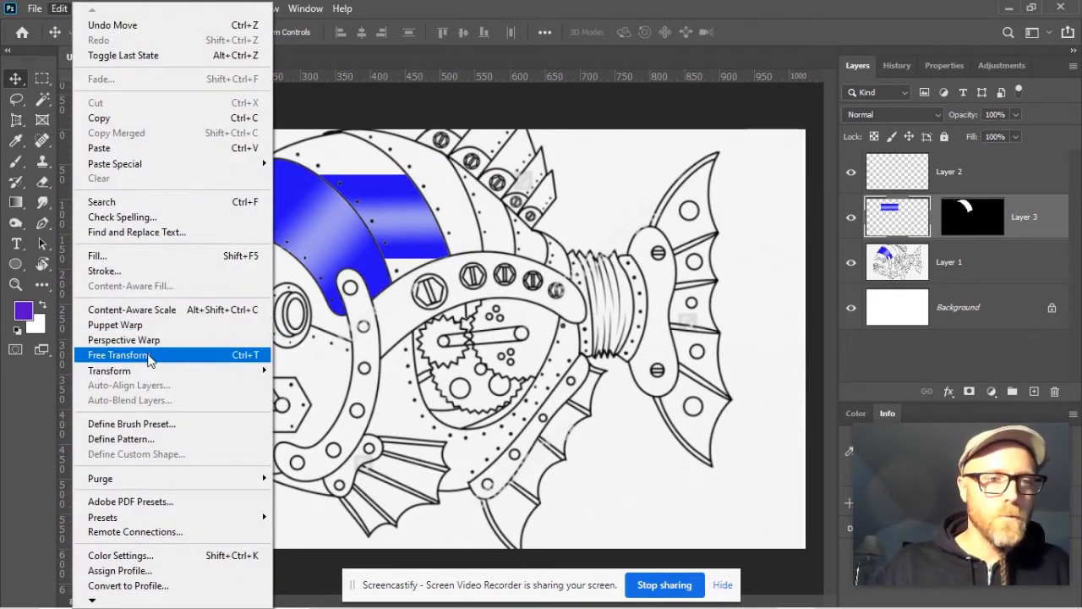
left_click(118, 354)
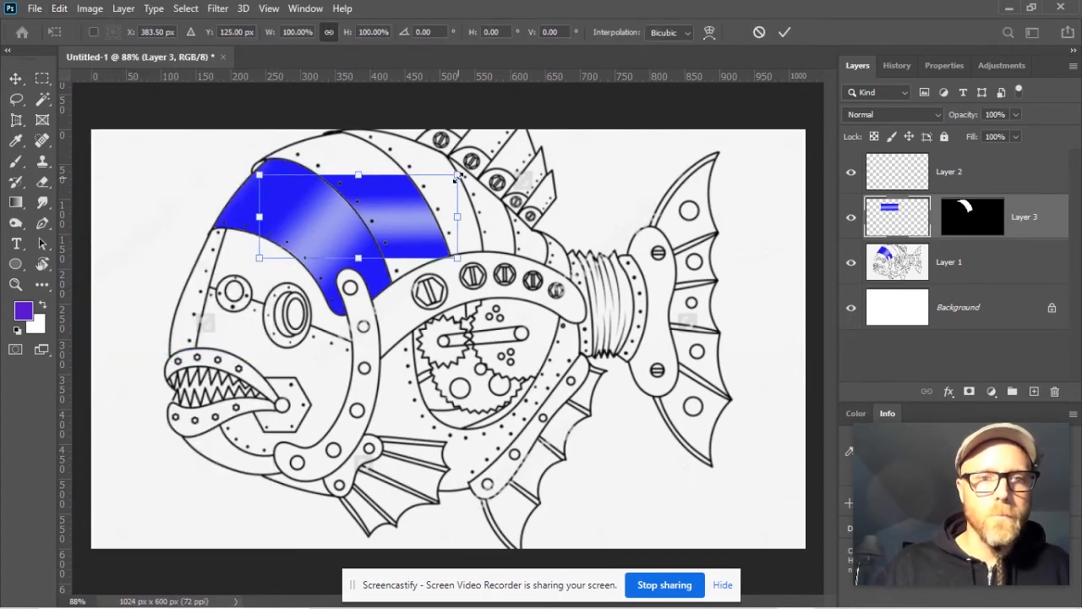
left_click_drag(471, 160, 434, 123)
left_click_drag(331, 170, 303, 116)
left_click_drag(380, 251, 397, 288)
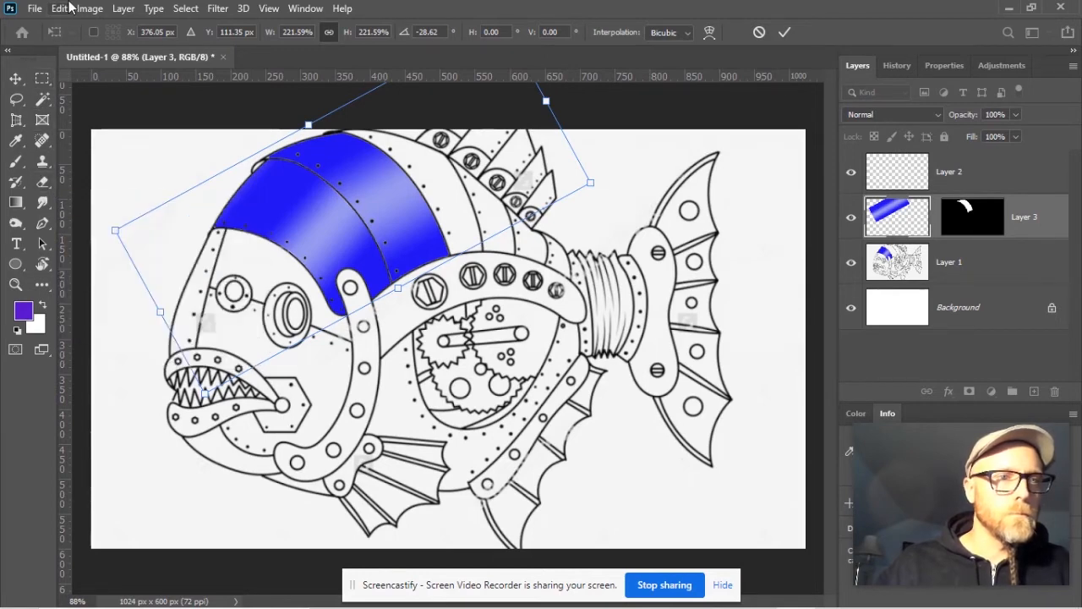
Warp Layer 3's gradient, pulling its lower corners toward the tail joint and jaw and bowing its front edge around the head.
left_click(62, 8)
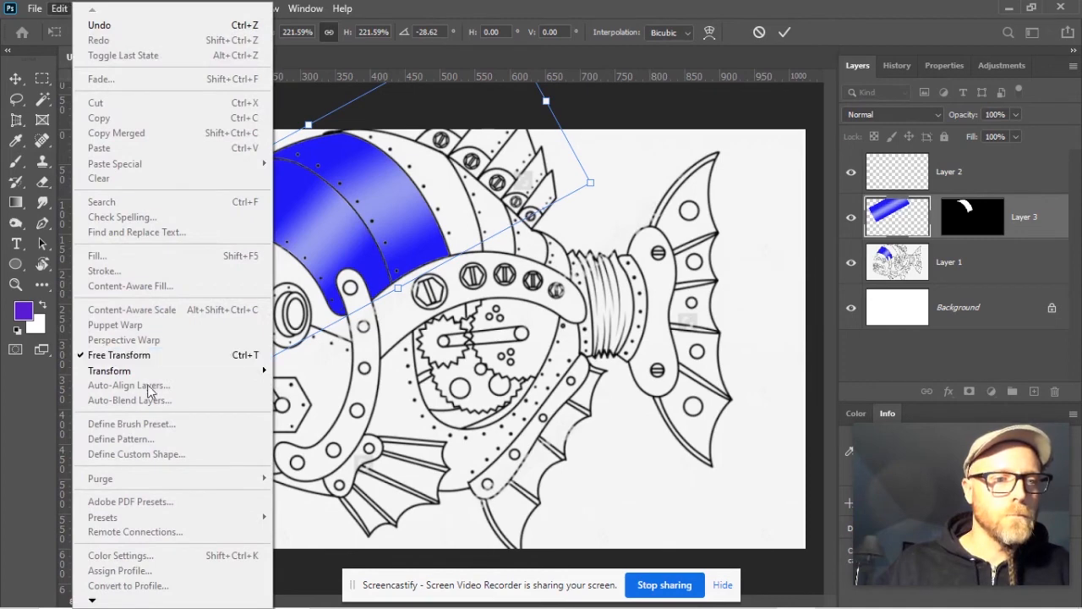
mouse_move(144, 375)
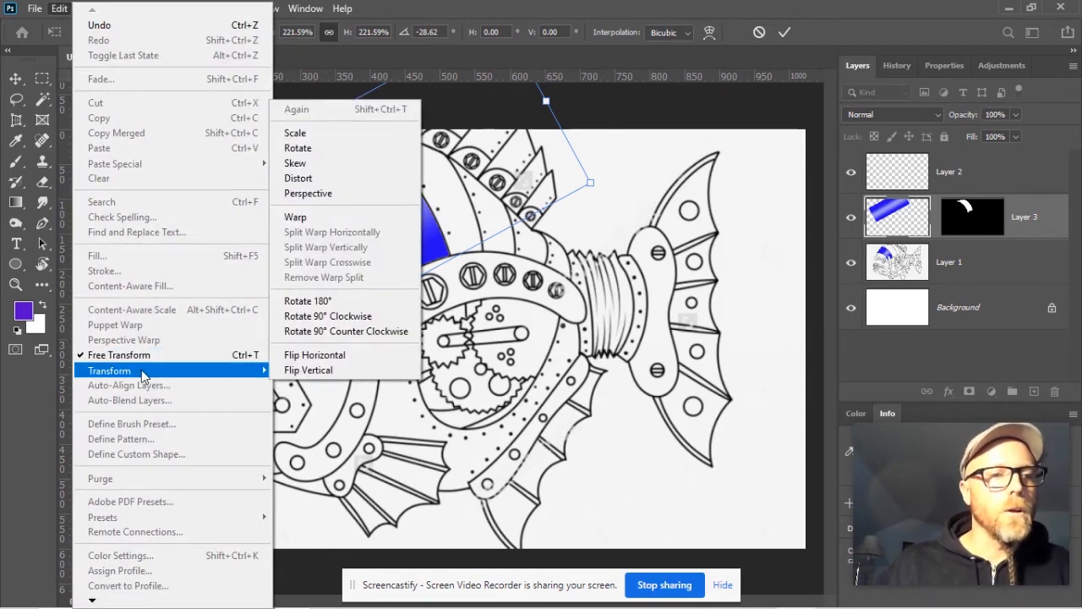
left_click(319, 214)
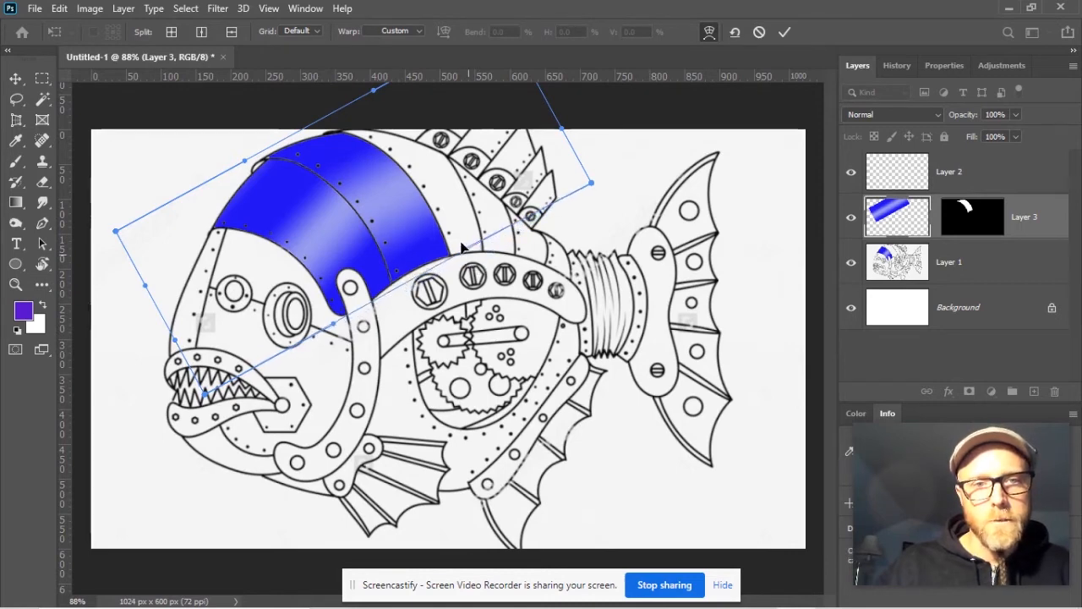
left_click_drag(591, 183, 658, 256)
left_click_drag(208, 407, 238, 484)
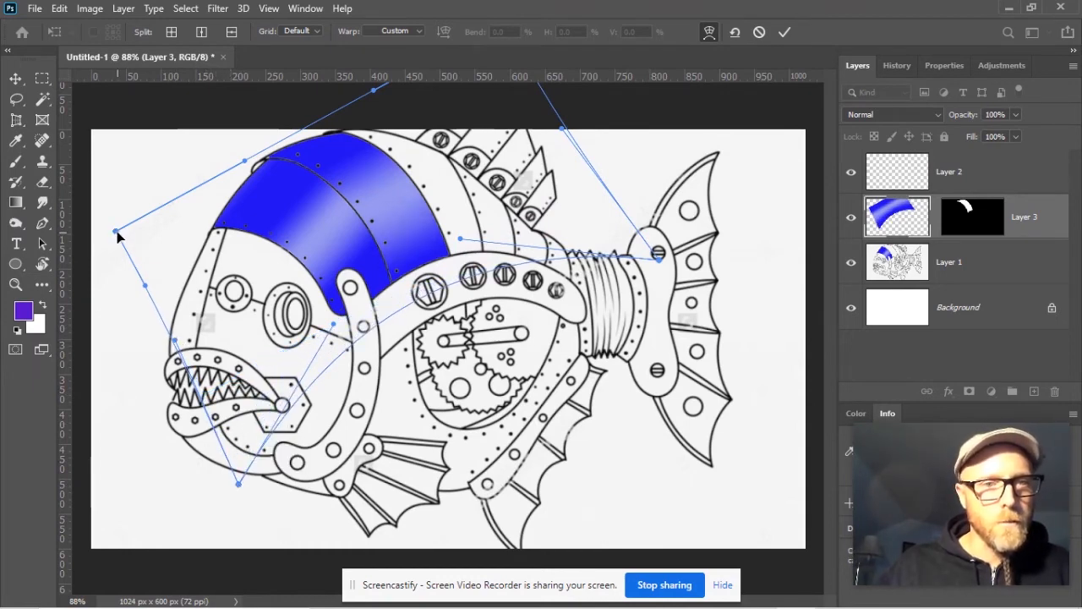
left_click_drag(117, 232, 147, 291)
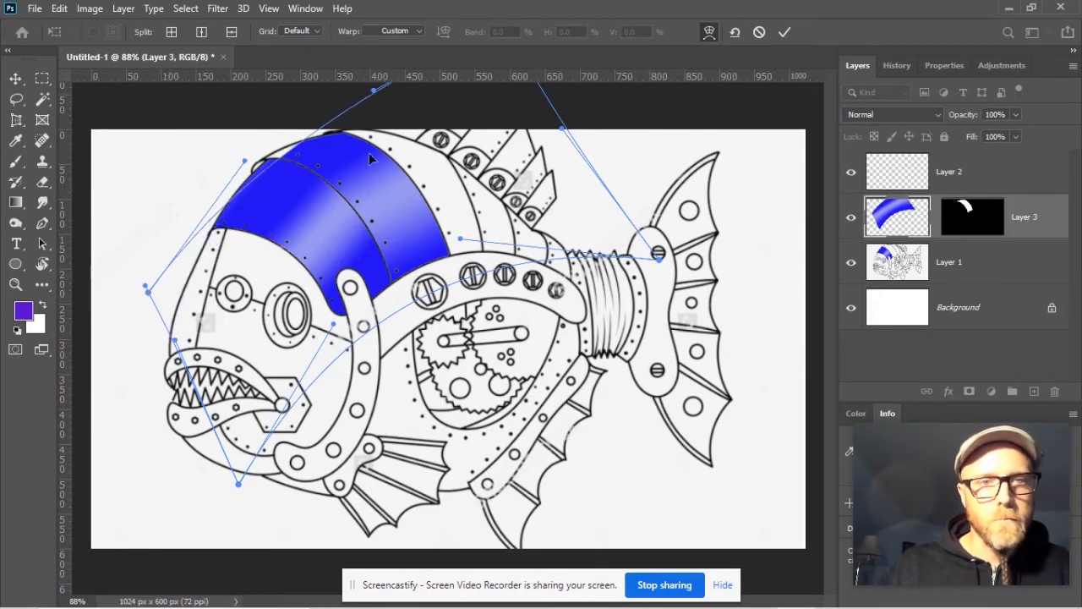
left_click_drag(235, 155, 221, 150)
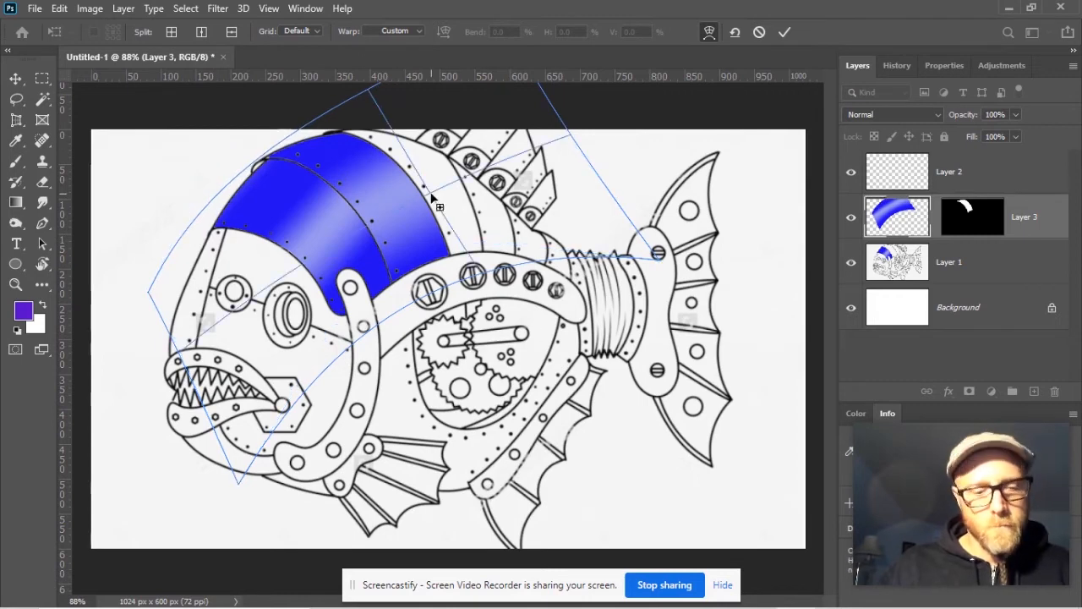
Curve the gradient's upper edge over the fish's back, bend its rear edge inward, and apply the warp.
scroll(372, 93, "down", 2)
scroll(452, 154, "down", 1)
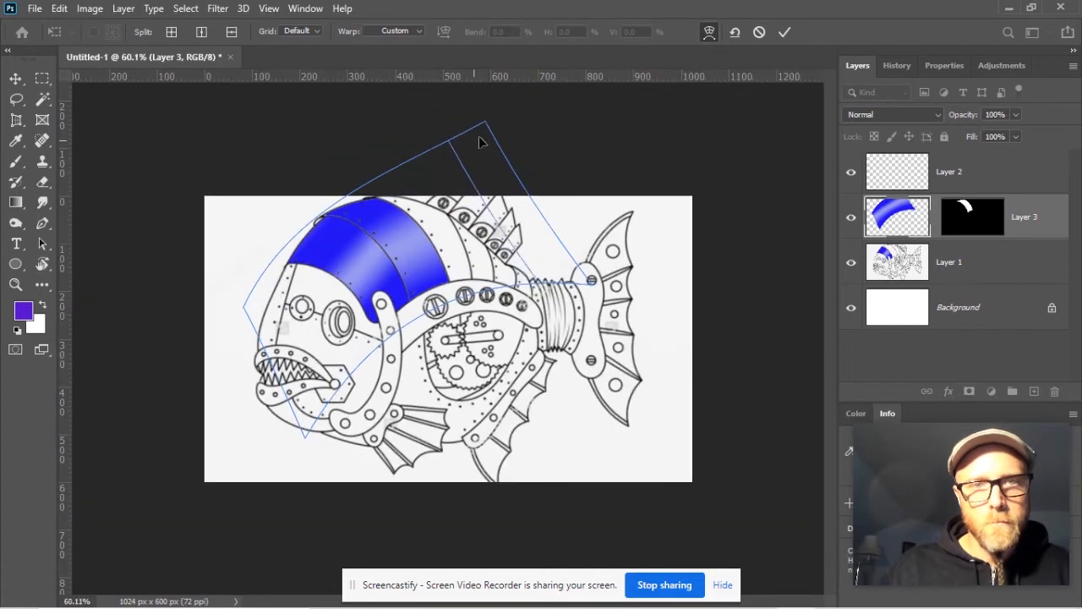
left_click_drag(486, 123, 548, 174)
left_click_drag(400, 170, 406, 137)
left_click_drag(506, 159, 521, 204)
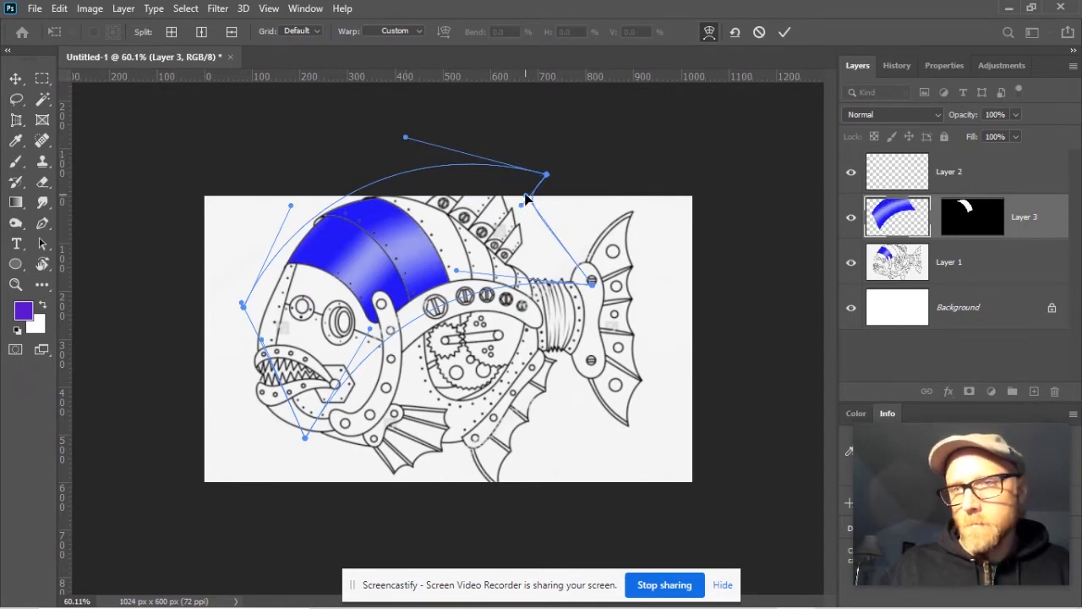
left_click_drag(526, 197, 534, 244)
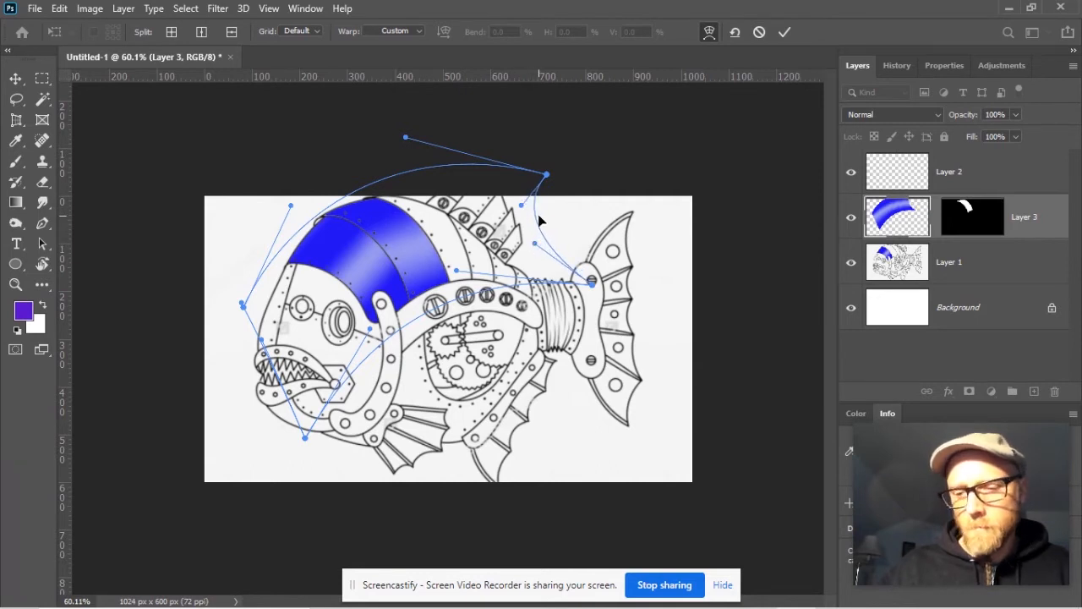
key("Return")
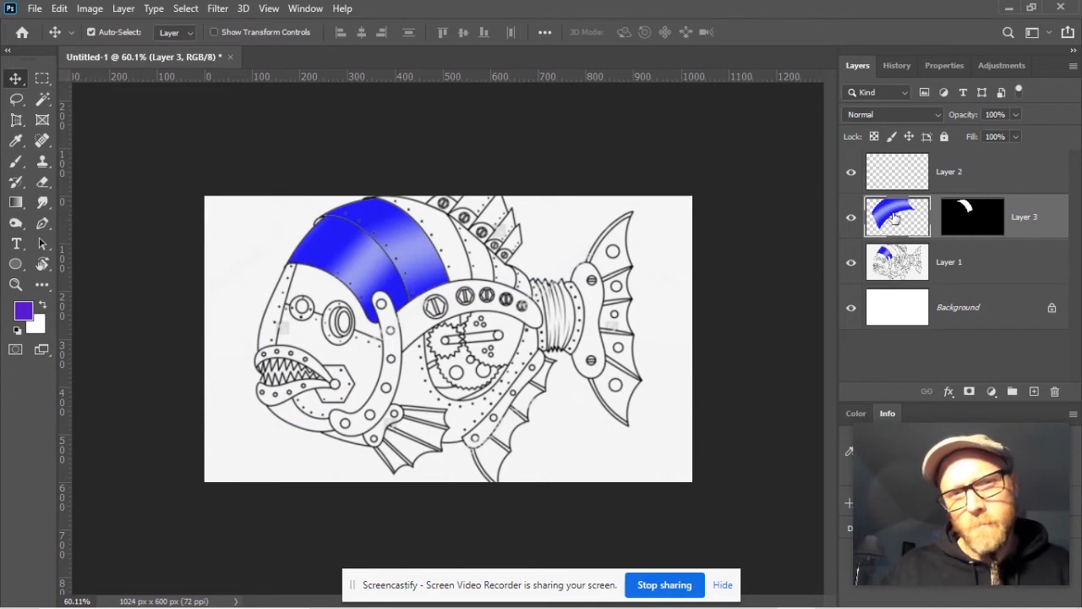
Hide Layer 1 to inspect the masked gradient plate on its own, and show the layer again.
left_click(851, 262)
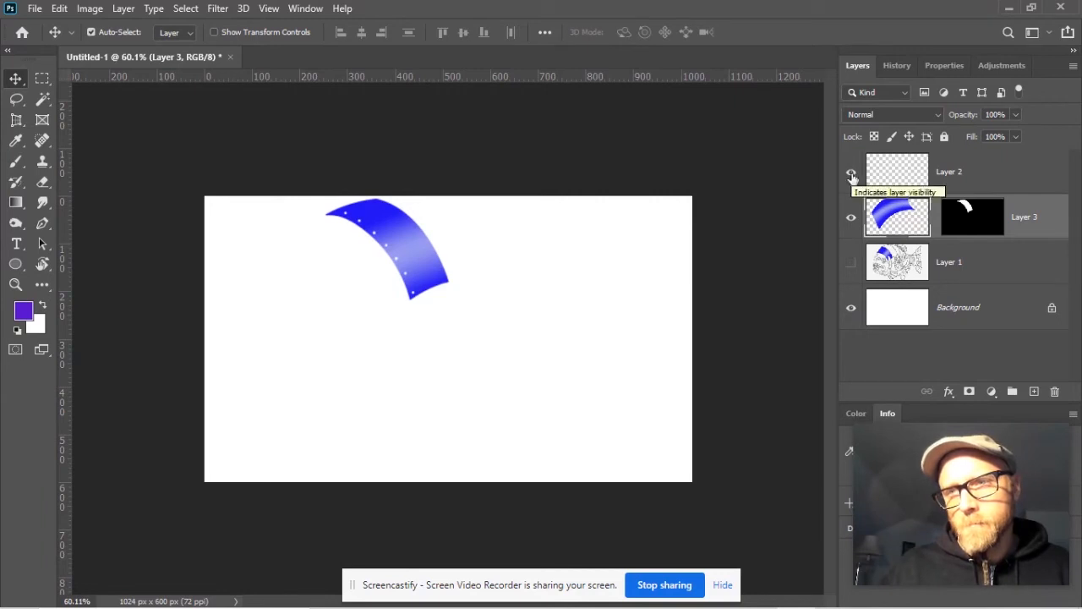
left_click(851, 262)
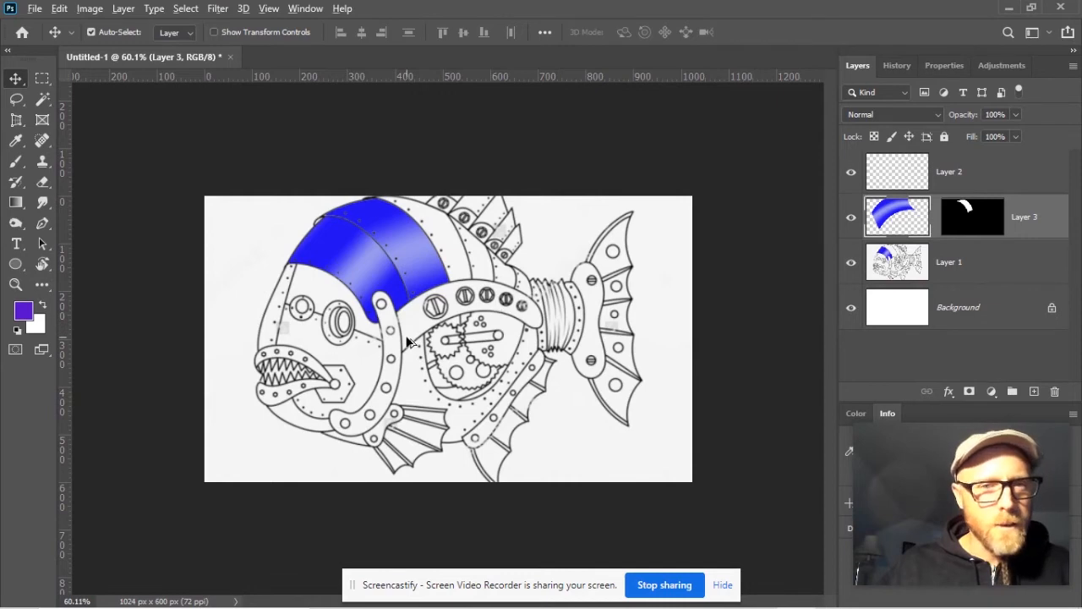
scroll(406, 342, "up", 3)
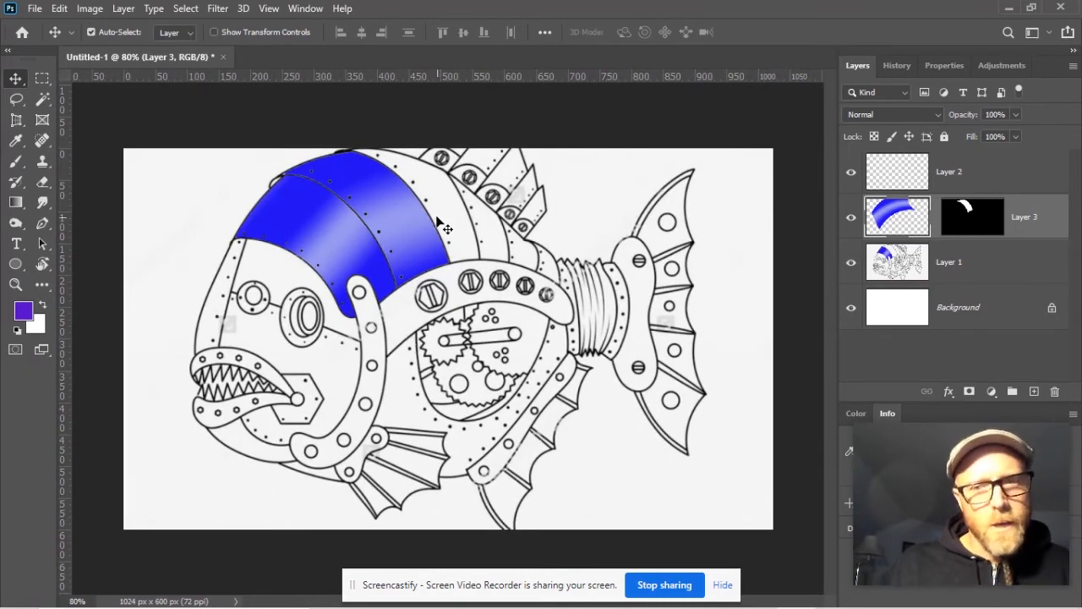
Select the lower body plate beneath the gear window on Layer 1 with the Magic Wand.
left_click(46, 98)
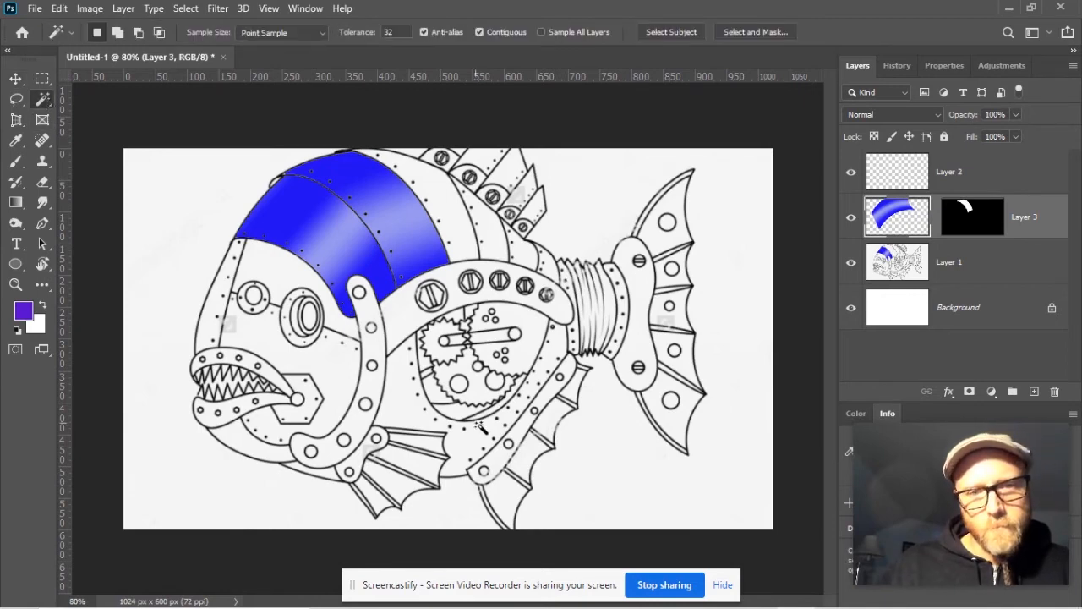
left_click(461, 447)
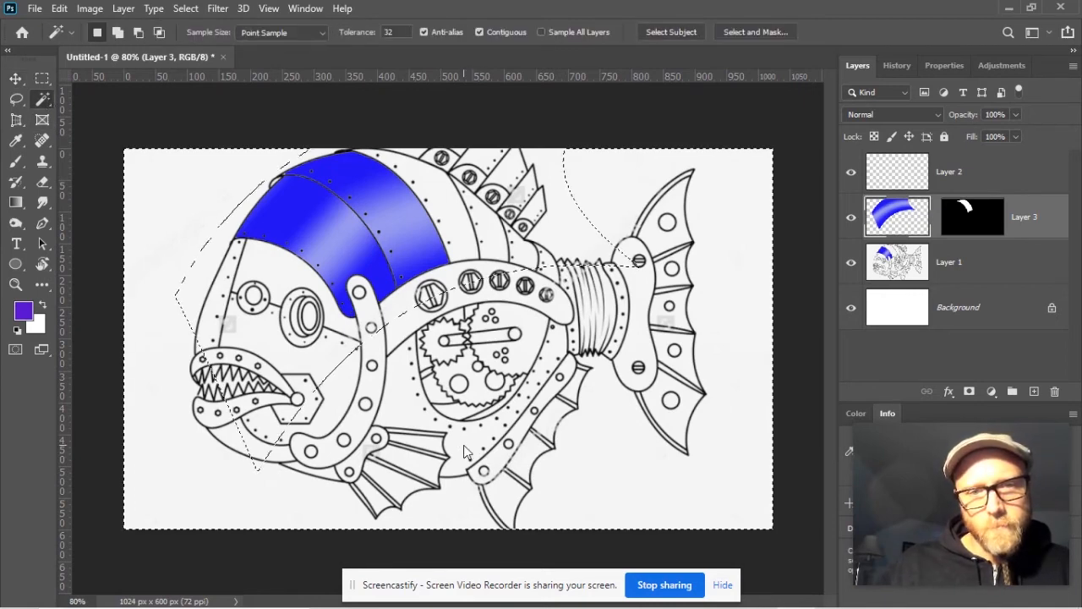
left_click(978, 257)
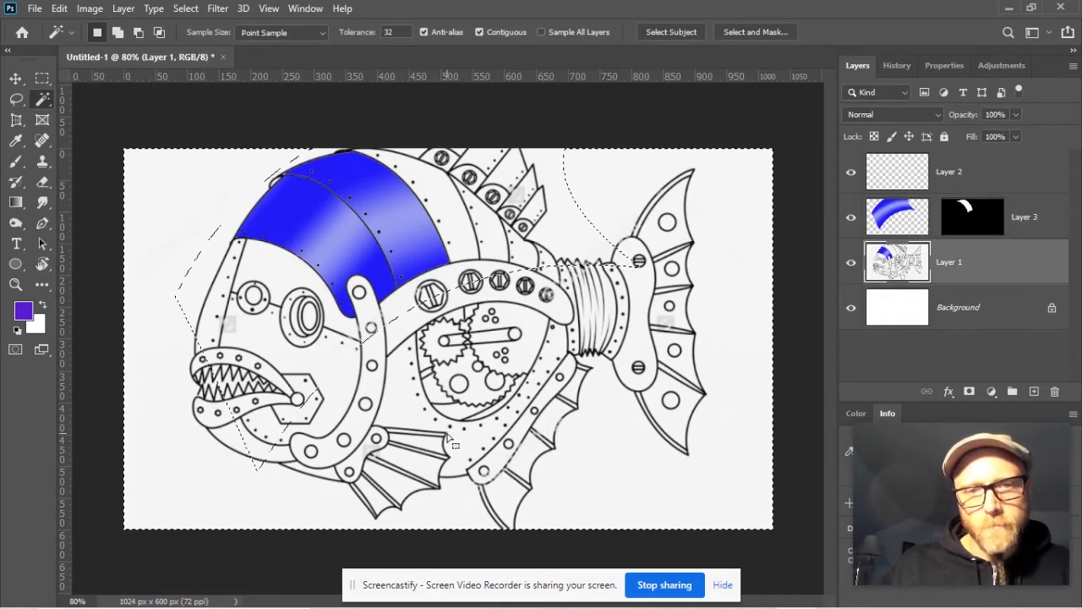
left_click(472, 446)
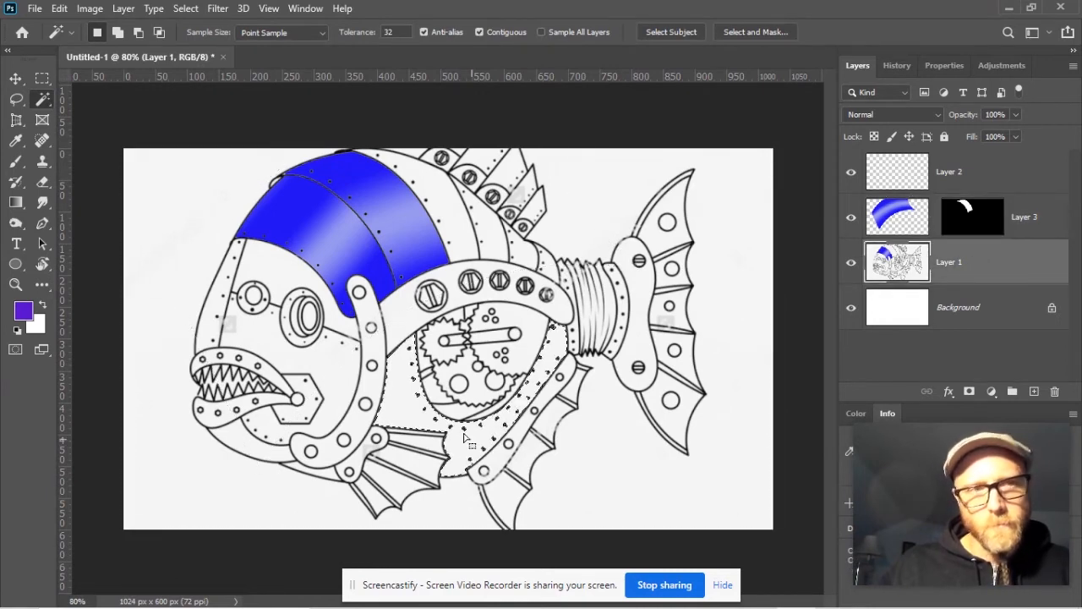
Paste the gradient swatch into the selected lower body plate using Paste Into and shift it slightly downward.
left_click(59, 8)
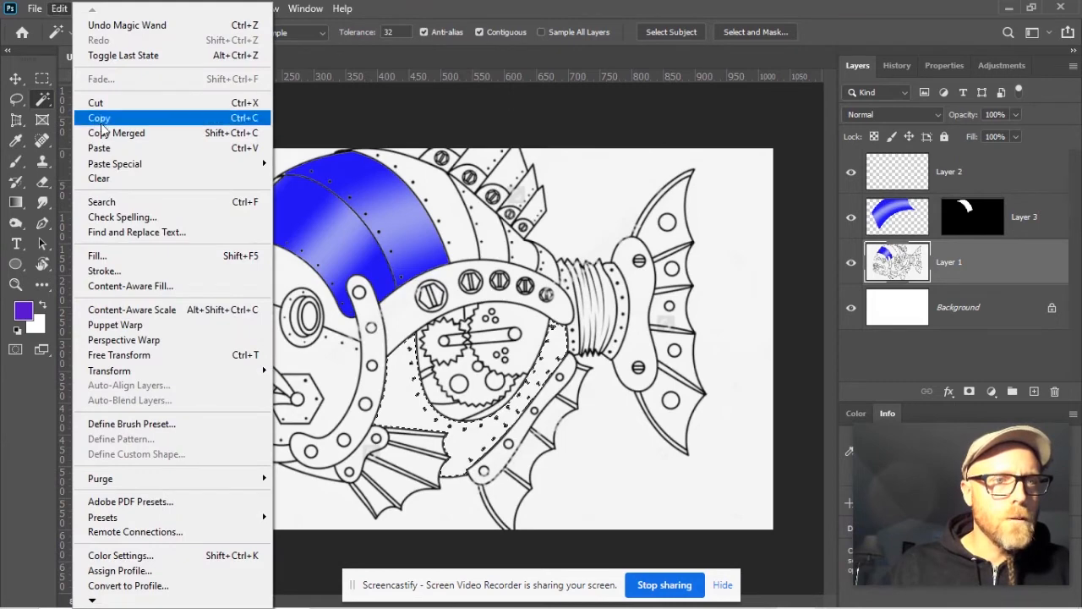
mouse_move(135, 164)
left_click(334, 199)
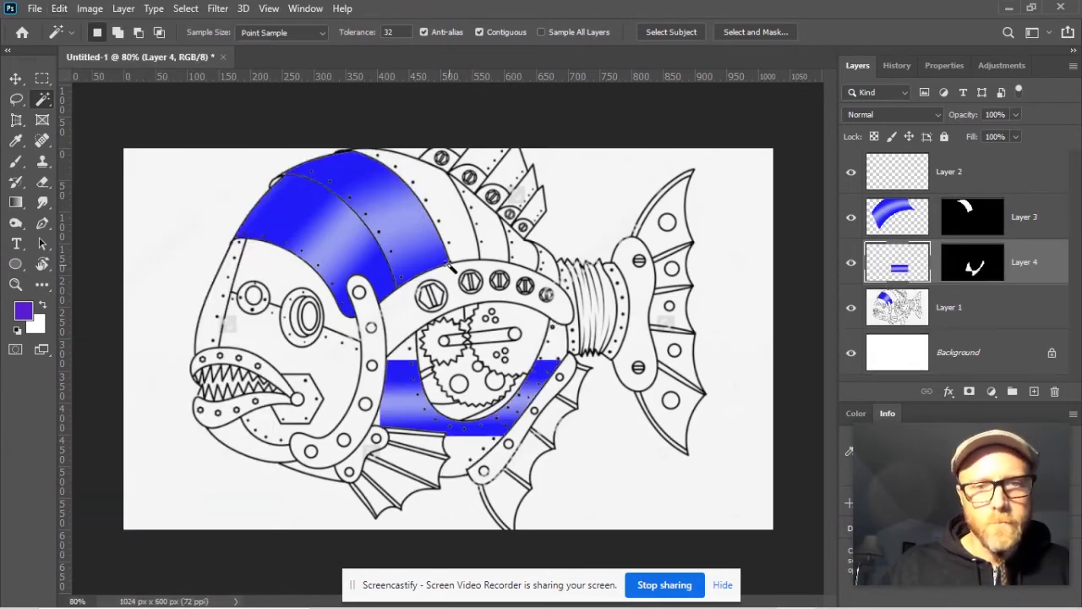
left_click(15, 77)
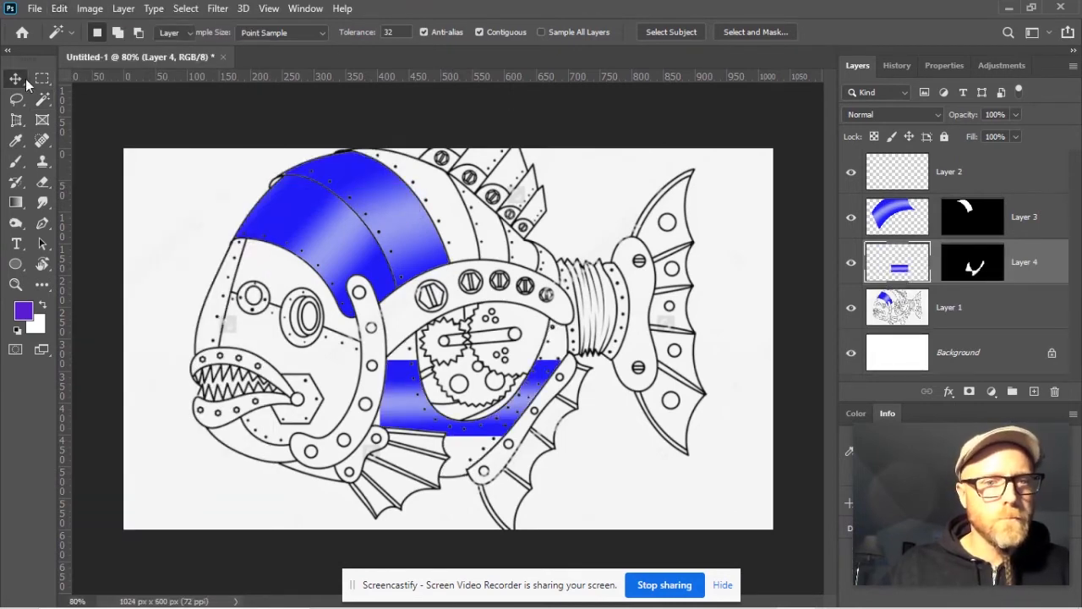
mouse_move(413, 386)
left_mouse_down()
mouse_move(399, 408)
mouse_move(408, 405)
left_mouse_up()
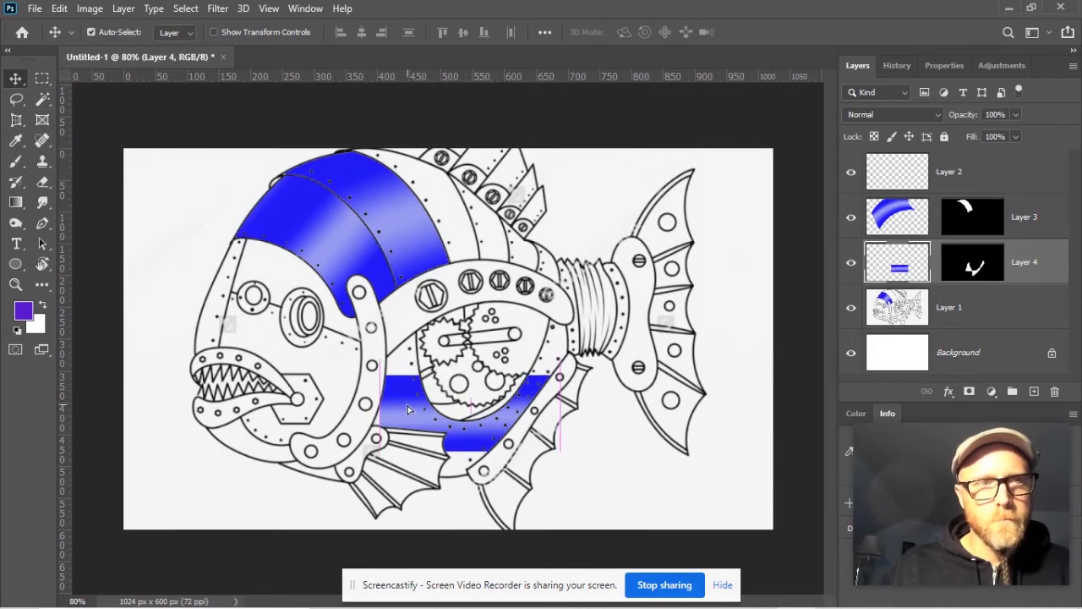
right_click(408, 409)
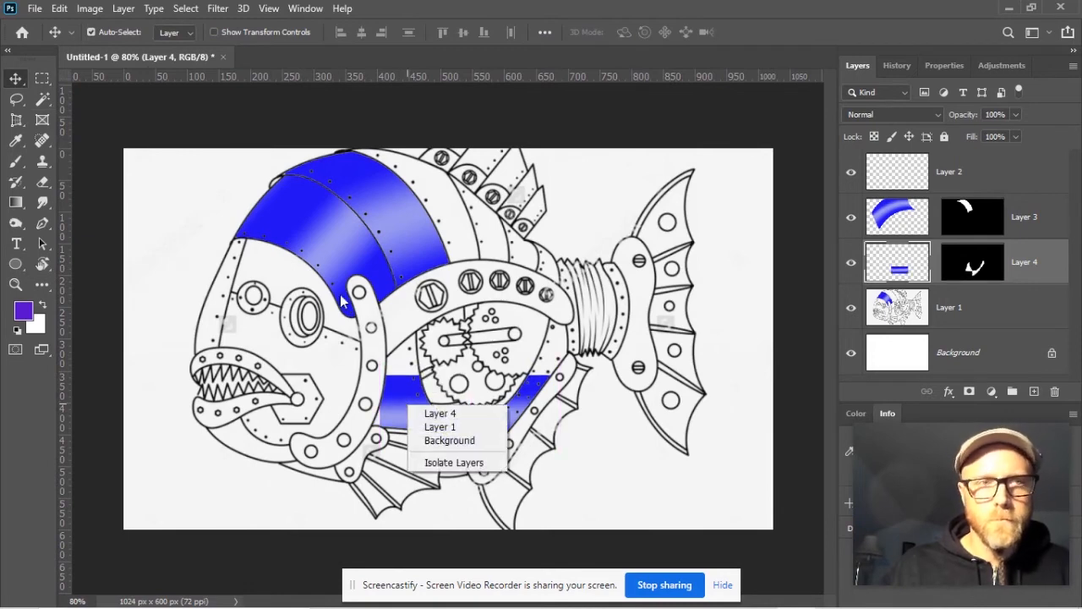
left_click(82, 7)
Warp Layer 4's gradient into a U shape, raising its upper corners and rear lower corner to fill the belly plate.
left_click(59, 7)
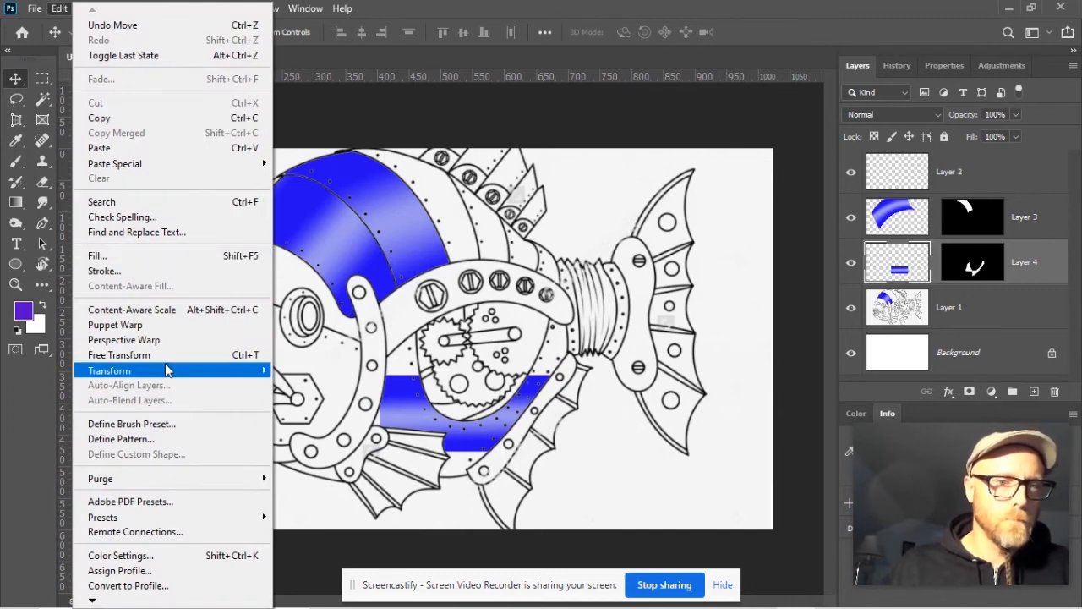
mouse_move(166, 364)
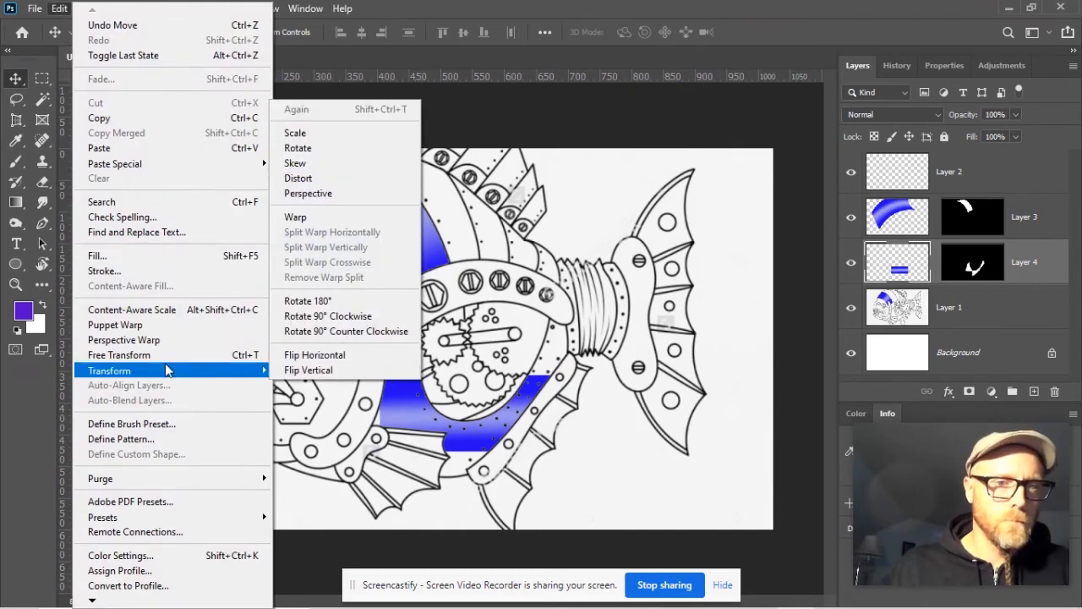
left_click(316, 217)
left_click_drag(383, 382, 372, 500)
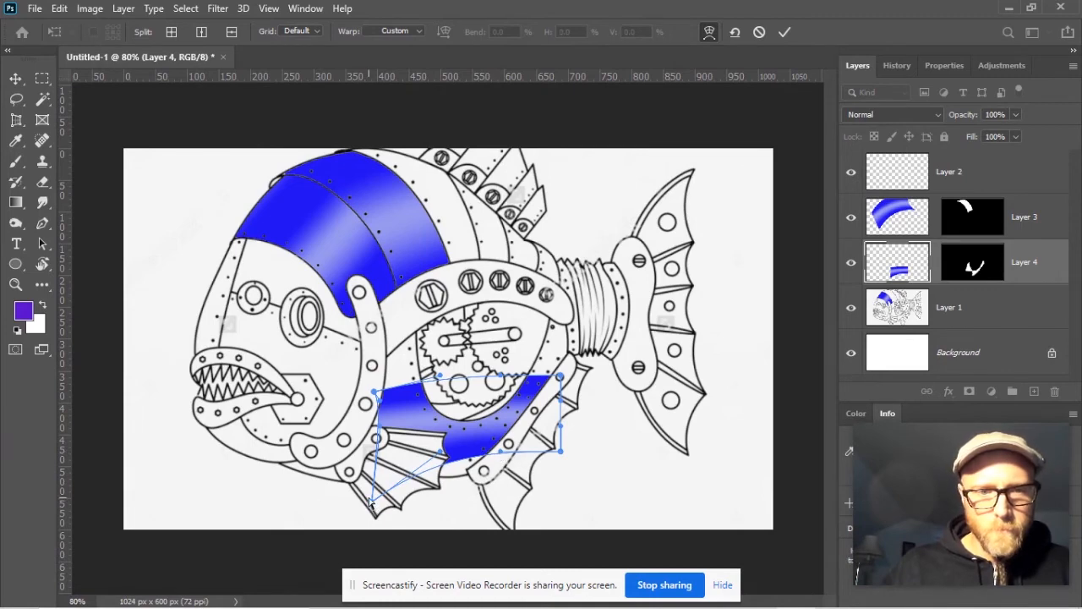
left_click_drag(378, 495, 379, 465)
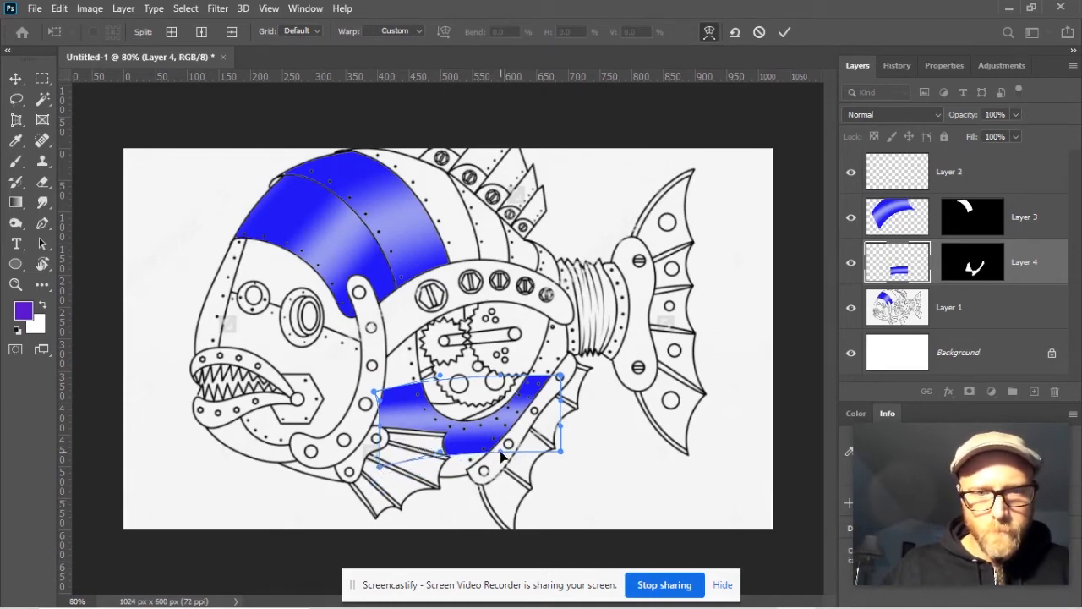
left_click_drag(500, 452, 518, 491)
left_click_drag(561, 452, 574, 294)
left_click_drag(375, 395, 381, 292)
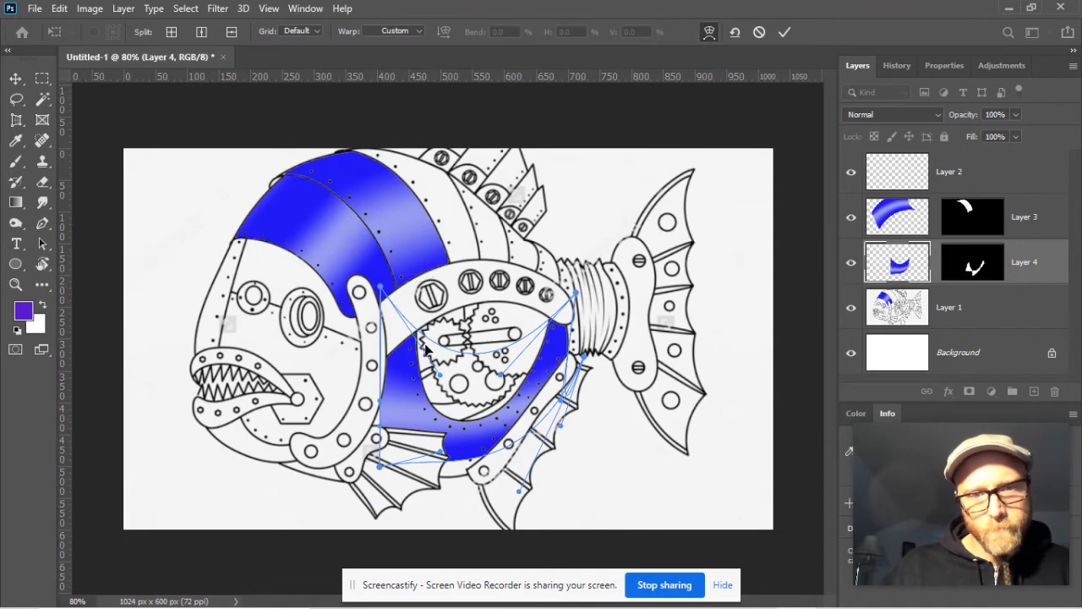
Warp the lower and inner edges of Layer 4's gradient so they curve around the gear window and belly outline.
left_click_drag(439, 456, 533, 518)
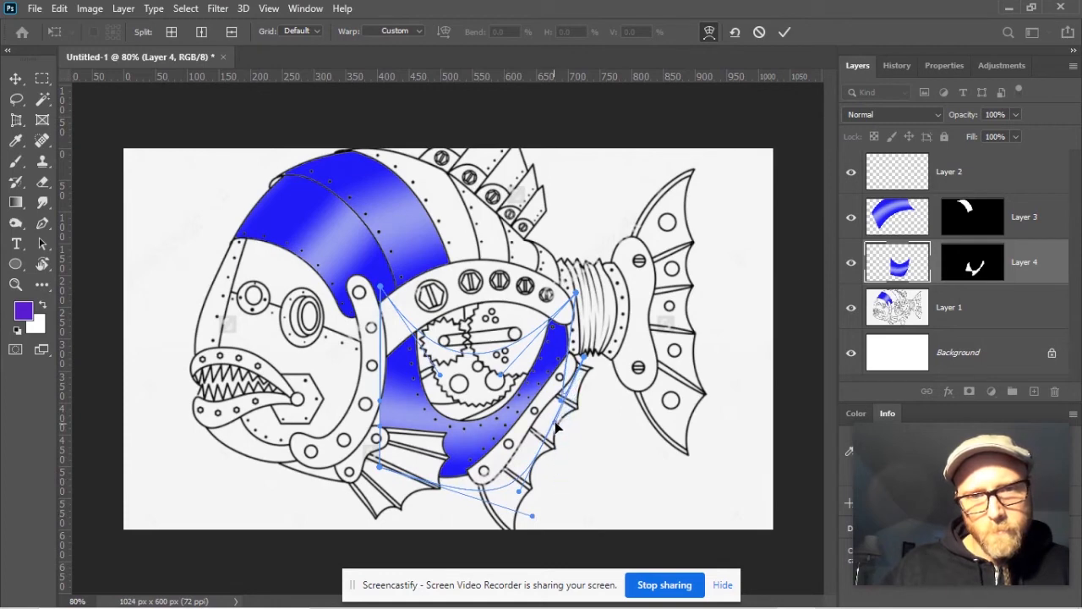
left_click_drag(571, 418, 579, 422)
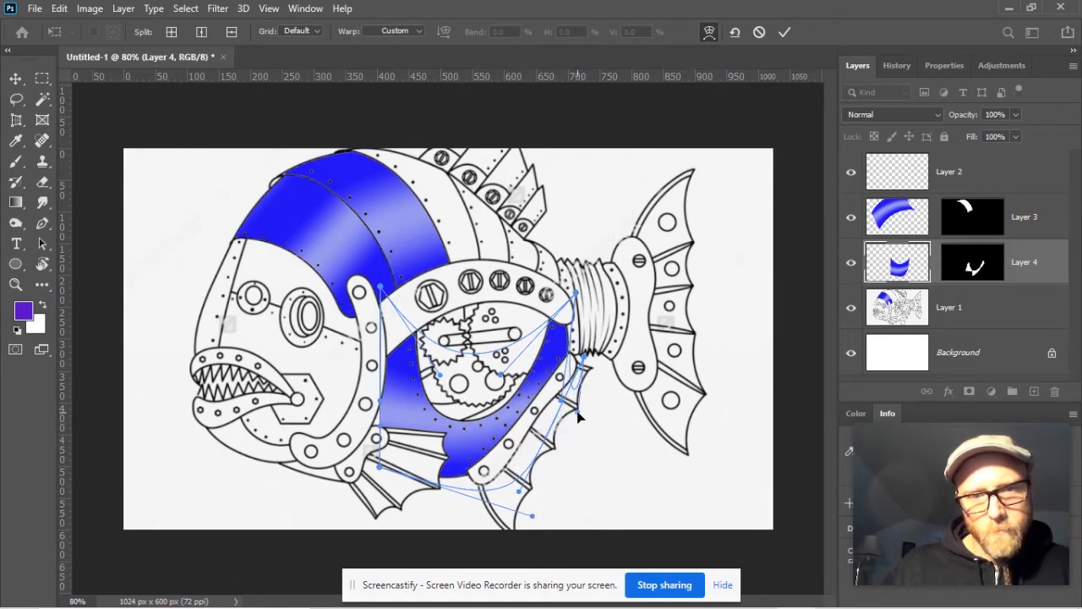
left_click_drag(533, 518, 434, 518)
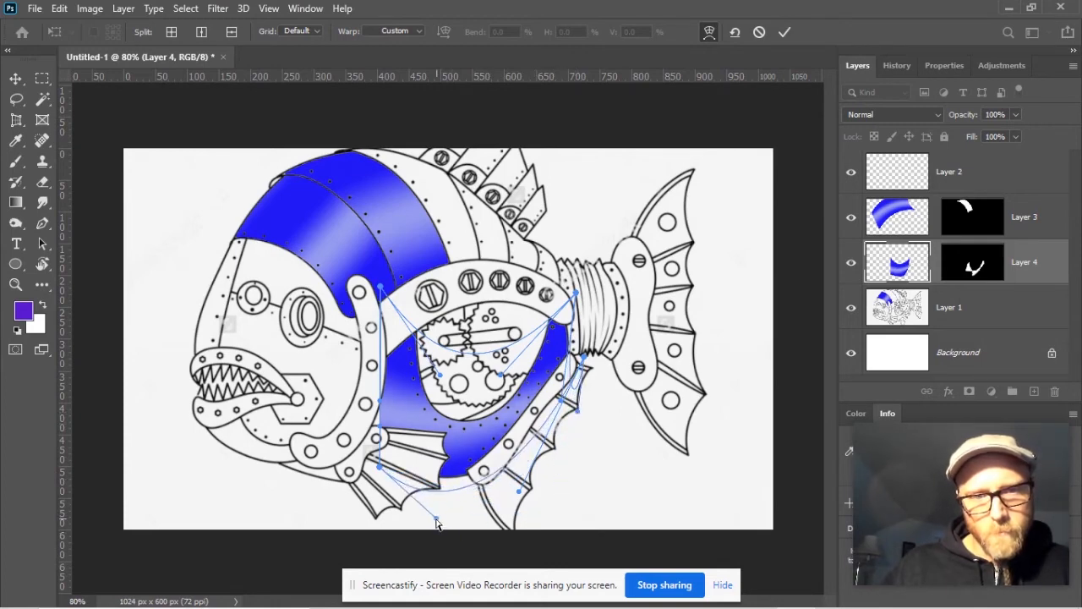
left_click_drag(435, 383, 460, 396)
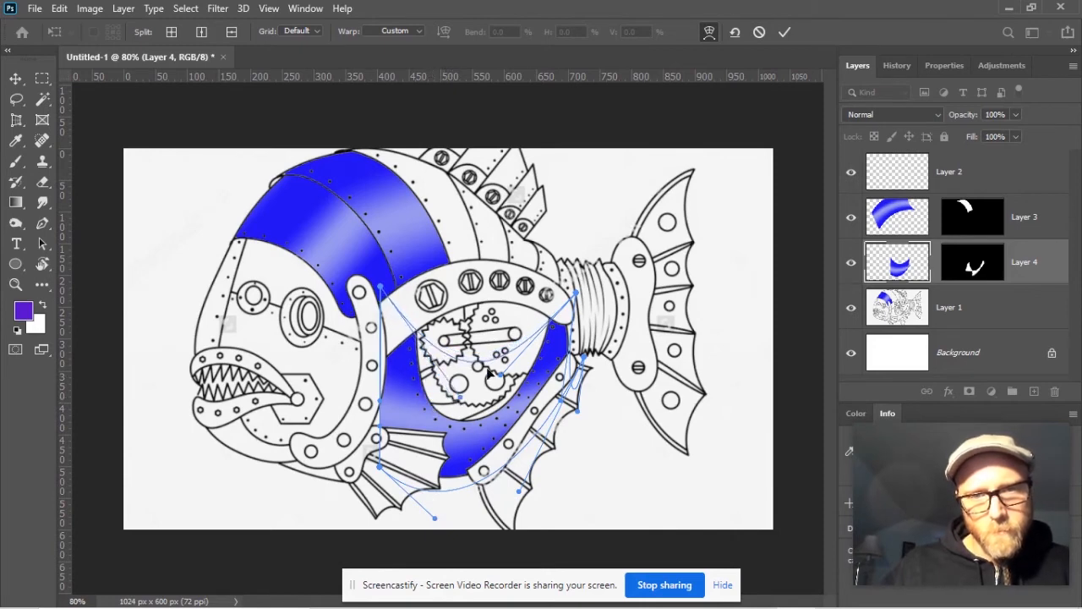
Stretch the rear end of Layer 4's warp up toward the tail, refine its curve handles, and apply the warp.
left_click_drag(575, 293, 621, 210)
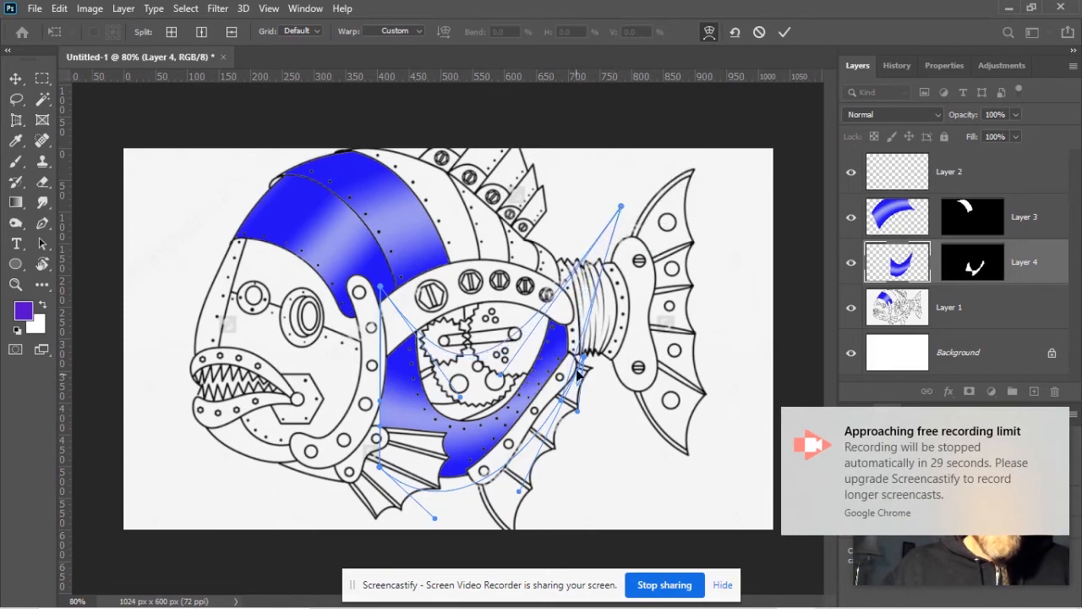
left_click_drag(586, 365, 636, 278)
left_click_drag(578, 409, 619, 273)
left_click_drag(561, 400, 597, 332)
left_click_drag(616, 282, 478, 482)
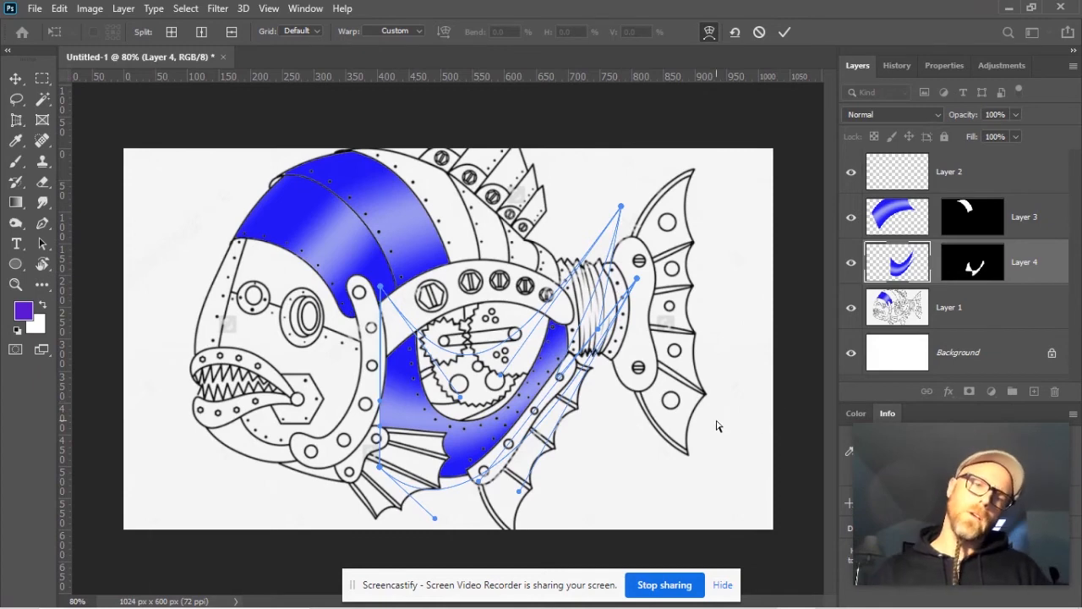
left_click_drag(461, 398, 486, 427)
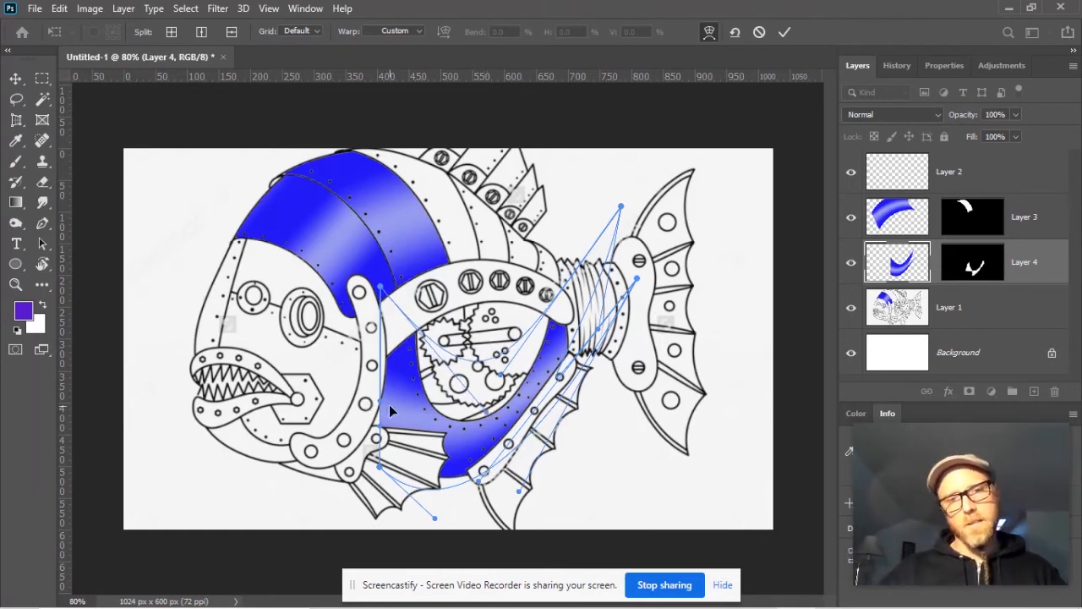
left_click_drag(483, 425, 522, 405)
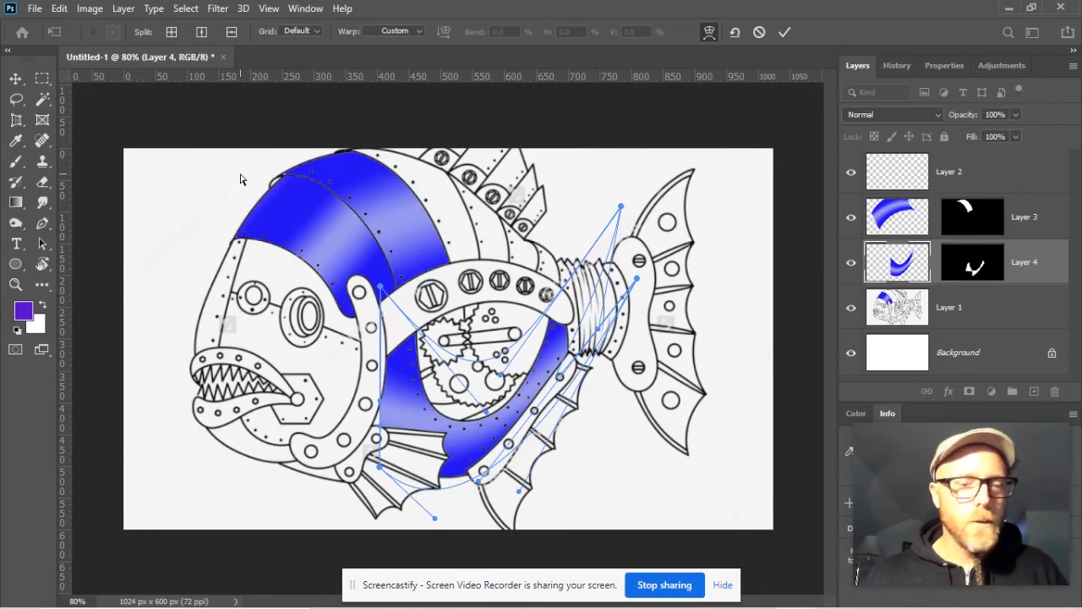
key("Return")
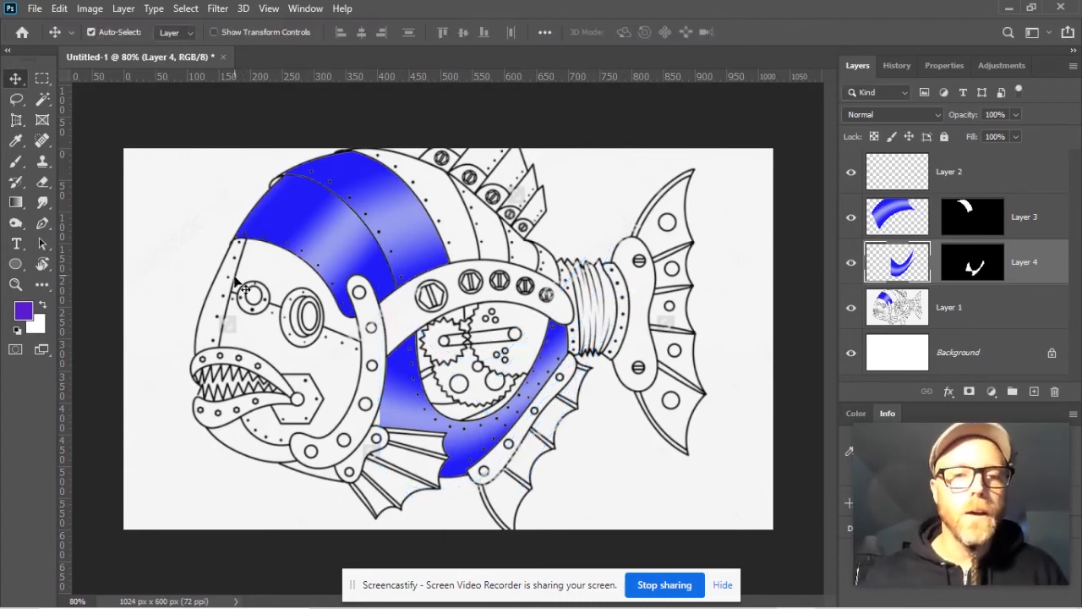
Select the third upper body plate, behind the two blue ones, on Layer 1 with the Magic Wand.
scroll(449, 232, "up", 2)
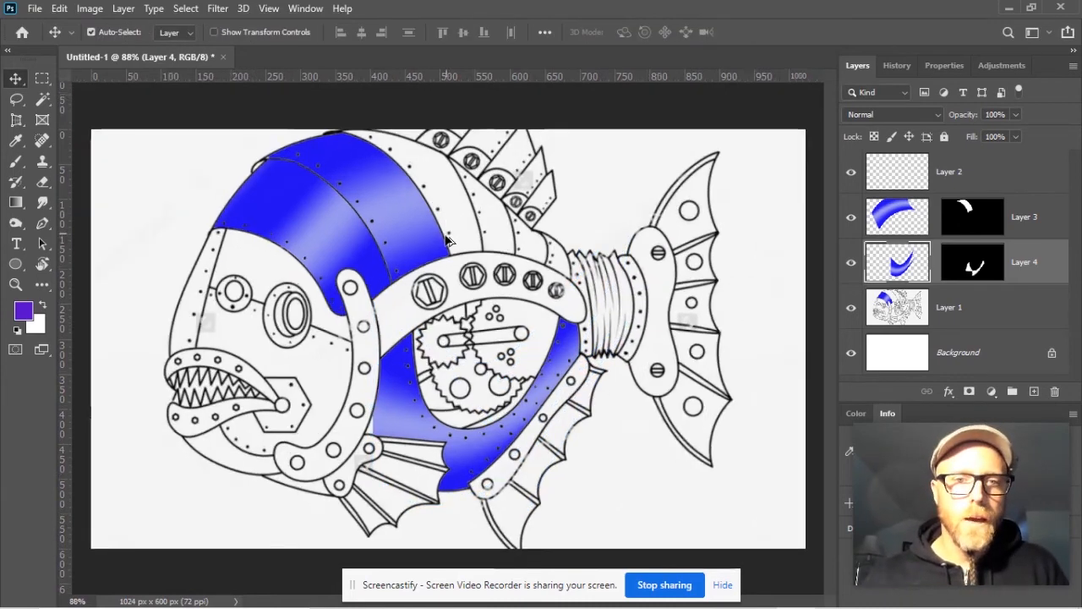
left_click_drag(465, 237, 435, 337)
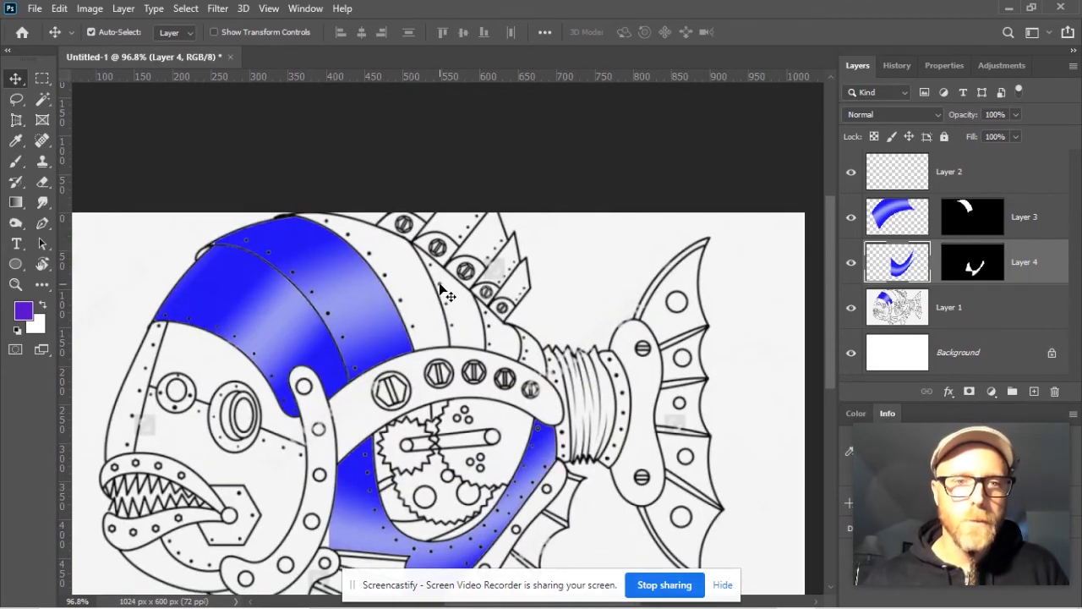
scroll(430, 293, "up", 1)
left_click_drag(457, 366, 520, 306)
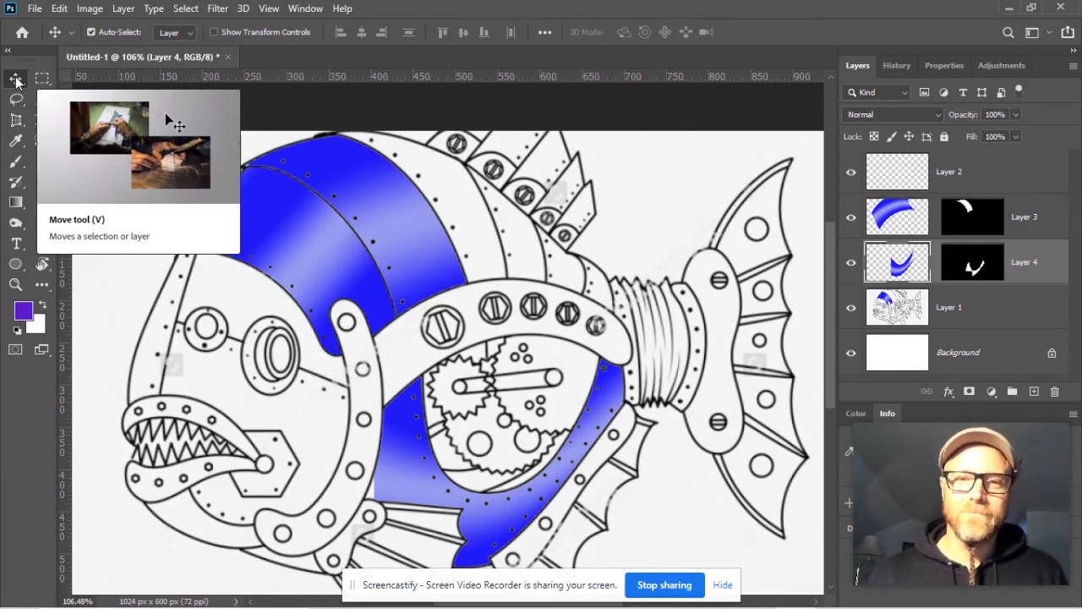
left_click(42, 98)
left_click(470, 203)
left_click(923, 307)
left_click(448, 194)
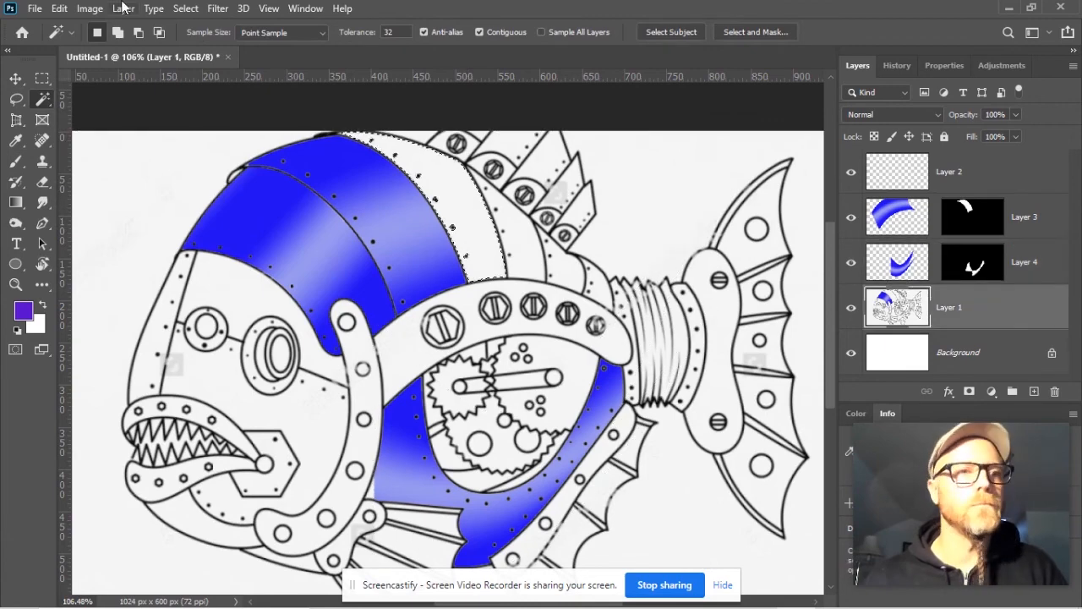
Paste the gradient swatch into the selected third plate using Paste Into and move it up toward the back.
left_click(59, 8)
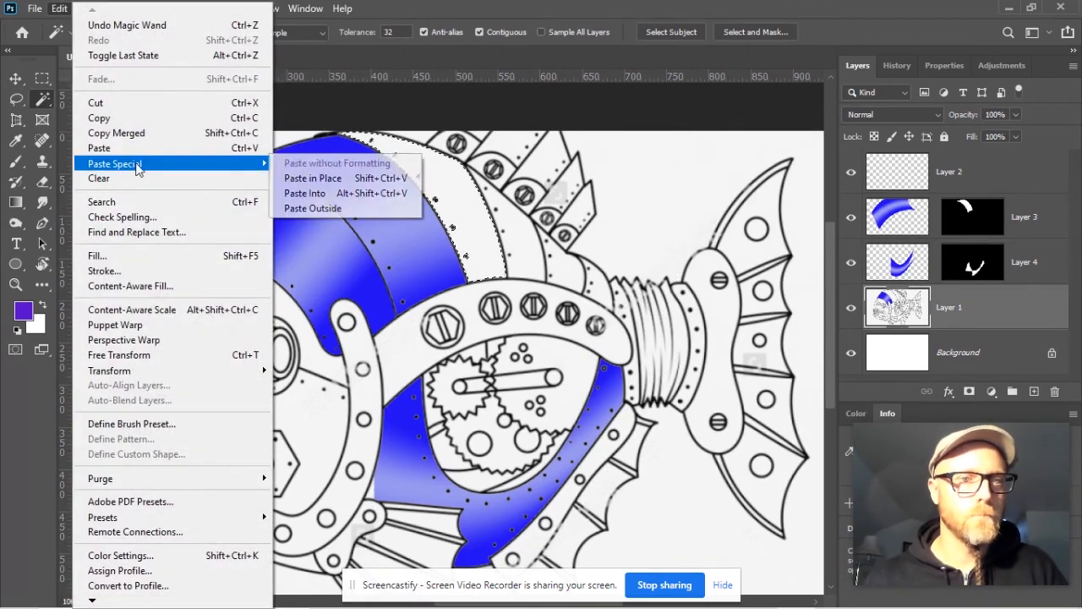
mouse_move(130, 168)
left_click(304, 193)
key("v")
left_click_drag(401, 227, 459, 201)
Free Transform Layer 5's gradient, rotating it about 5° and enlarging it to cover the whole third plate.
left_click(59, 7)
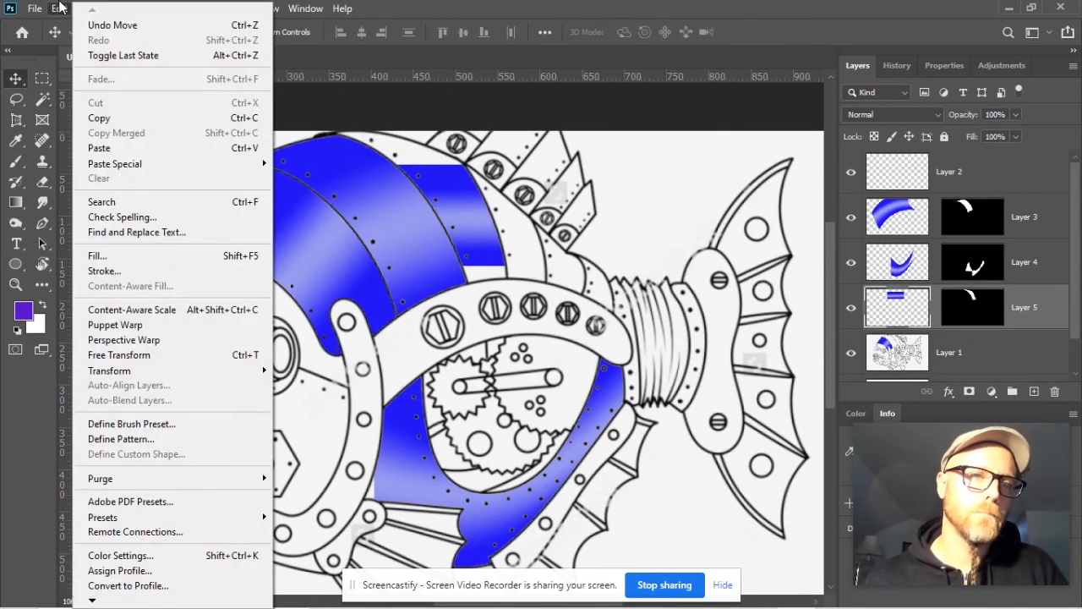
left_click(144, 355)
left_click_drag(317, 169, 331, 128)
left_click_drag(350, 210, 335, 179)
left_click_drag(518, 266, 546, 254)
left_click_drag(434, 184, 456, 168)
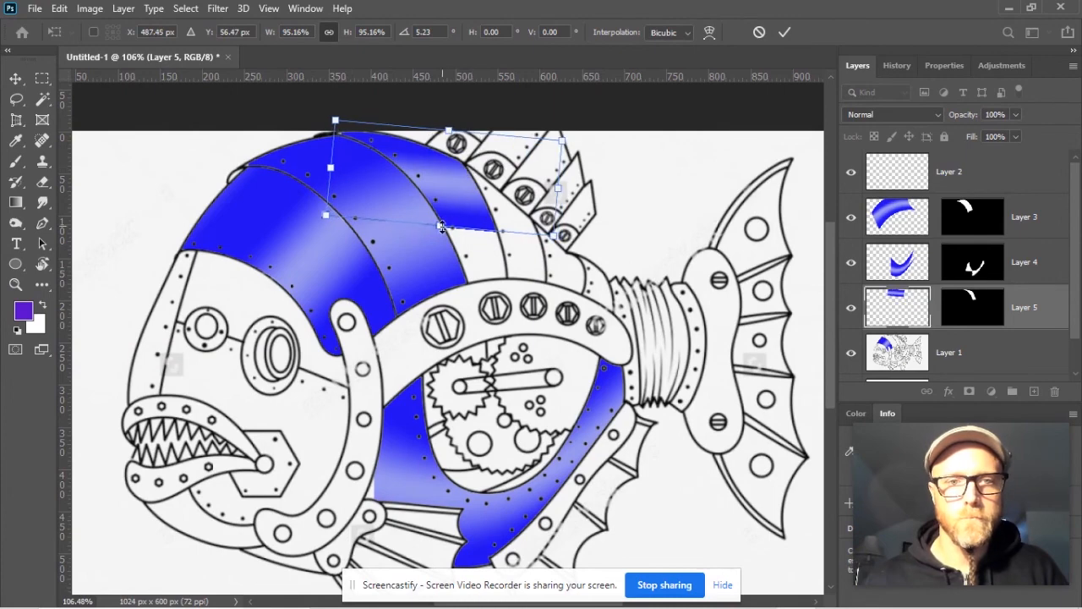
left_click_drag(441, 226, 478, 294)
key("Return")
Select the fourth upper plate on Layer 1, use Paste Into to add the gradient swatch, and shift it slightly downward.
left_click(973, 343)
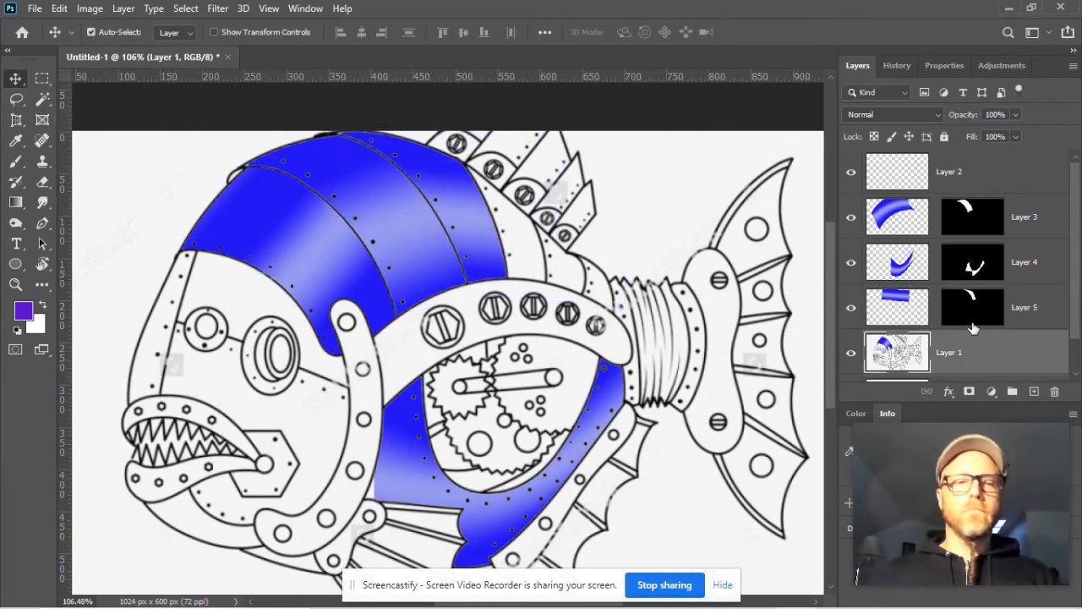
left_click(44, 101)
left_click(507, 241)
left_click(59, 8)
mouse_move(98, 167)
left_click(339, 193)
key("v")
left_click_drag(521, 238, 531, 257)
Rotate Layer 6's gradient about 28° clockwise with Free Transform so it follows the fourth plate's slope.
left_click(59, 8)
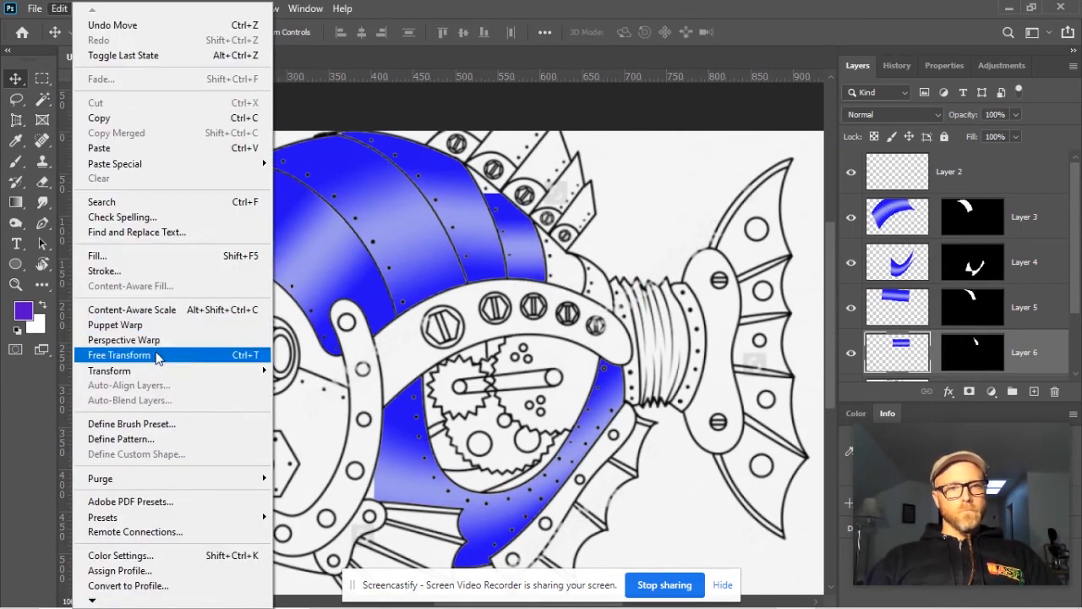
left_click(110, 357)
left_click_drag(384, 188, 434, 142)
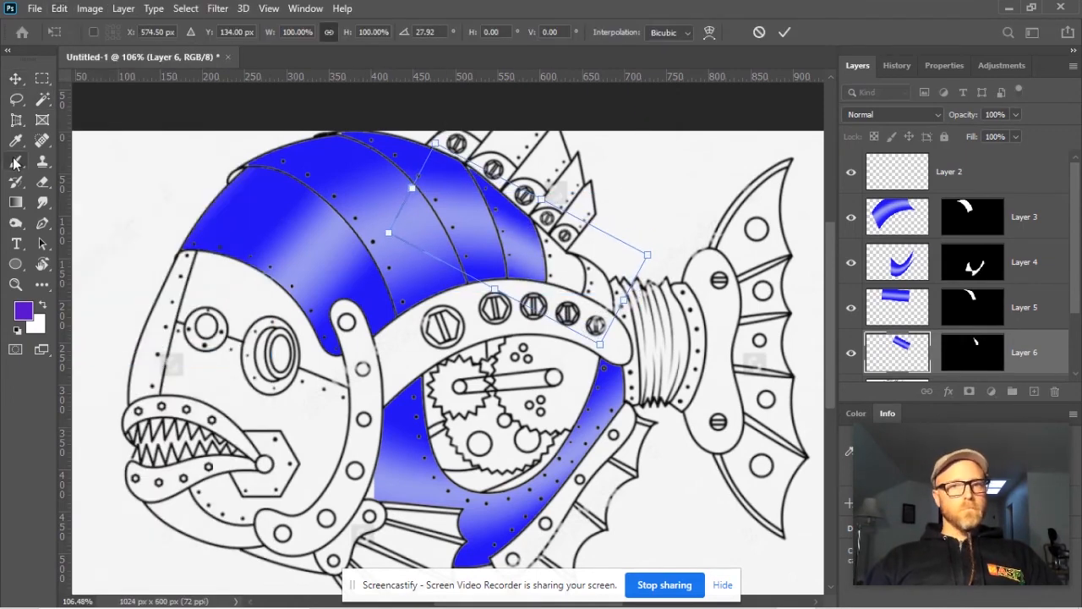
Apply the rotation and select the fifth upper plate on Layer 1 with the Magic Wand.
left_click(44, 102)
scroll(1034, 280, "down", 3)
left_click(1032, 309)
left_click(556, 254)
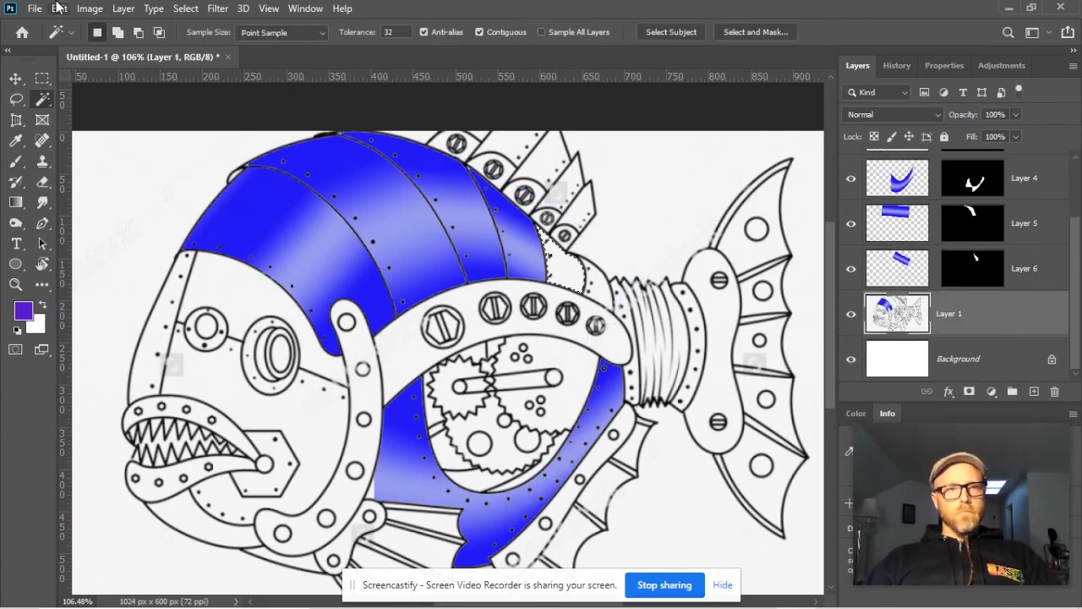
Paste the gradient swatch into the selected fifth plate using Paste Into and nudge it upward to cover the plate.
left_click(58, 7)
mouse_move(169, 163)
left_click(312, 193)
key("v")
left_click_drag(569, 279, 561, 258)
left_click(59, 8)
left_click(368, 179)
key("ctrl+z")
Free Transform Layer 7's gradient, shrinking and rotating it clockwise to follow the fifth plate's downward slope.
left_click(59, 8)
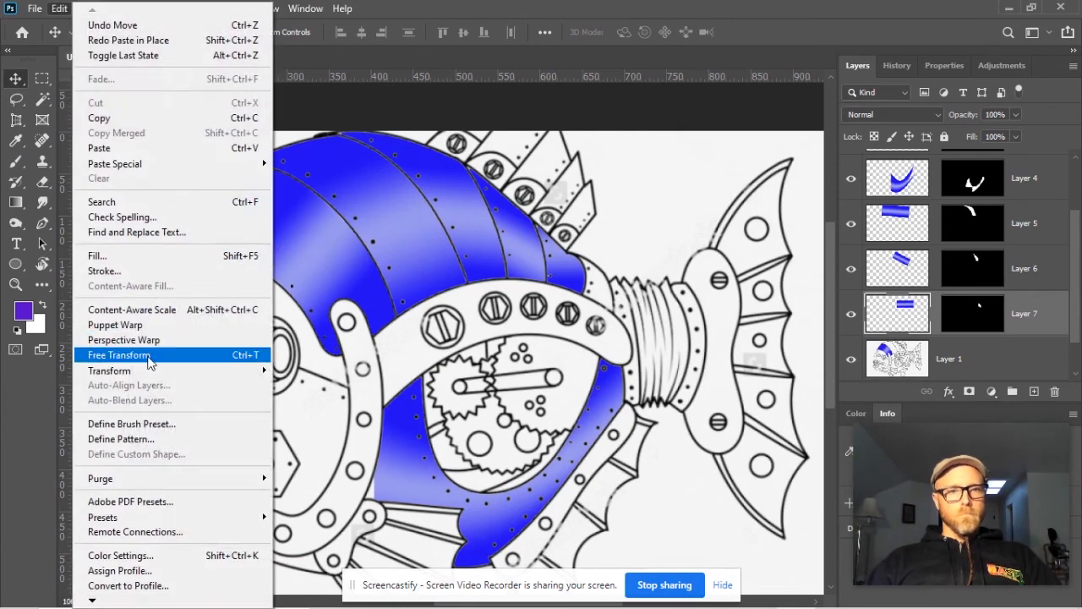
left_click(148, 355)
left_click_drag(571, 192, 571, 233)
mouse_move(603, 279)
left_mouse_down()
mouse_move(612, 290)
mouse_move(601, 285)
left_mouse_up()
left_click_drag(648, 222, 663, 263)
left_click_drag(591, 273, 592, 273)
Select the last small upper plate before the tail bellows on Layer 1 and use Paste Into to add the gradient swatch.
left_click(42, 99)
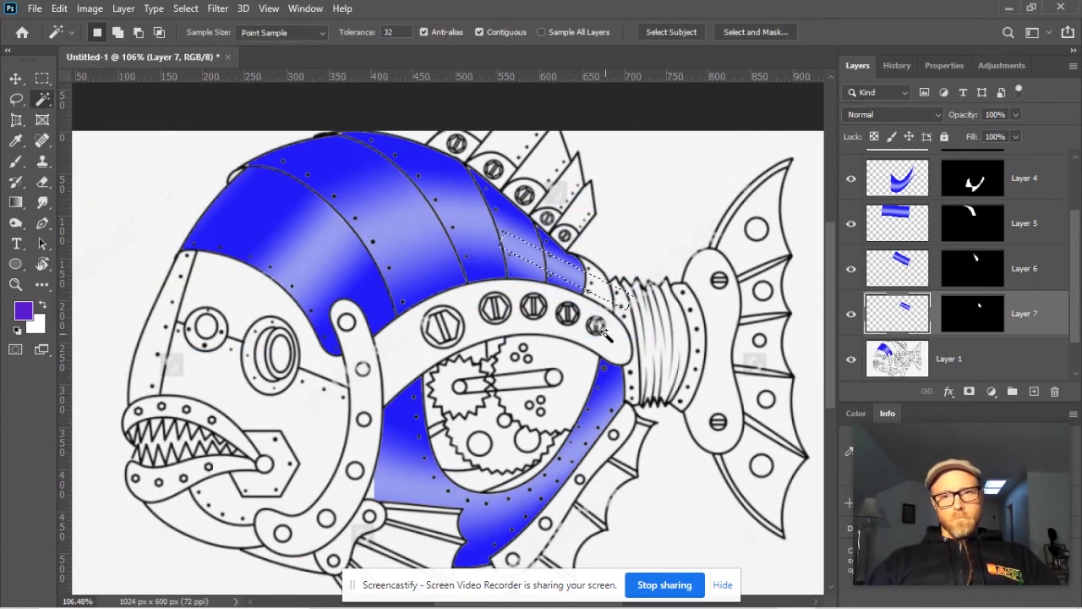
left_click(1023, 361)
left_click(60, 8)
mouse_move(160, 167)
left_click(338, 179)
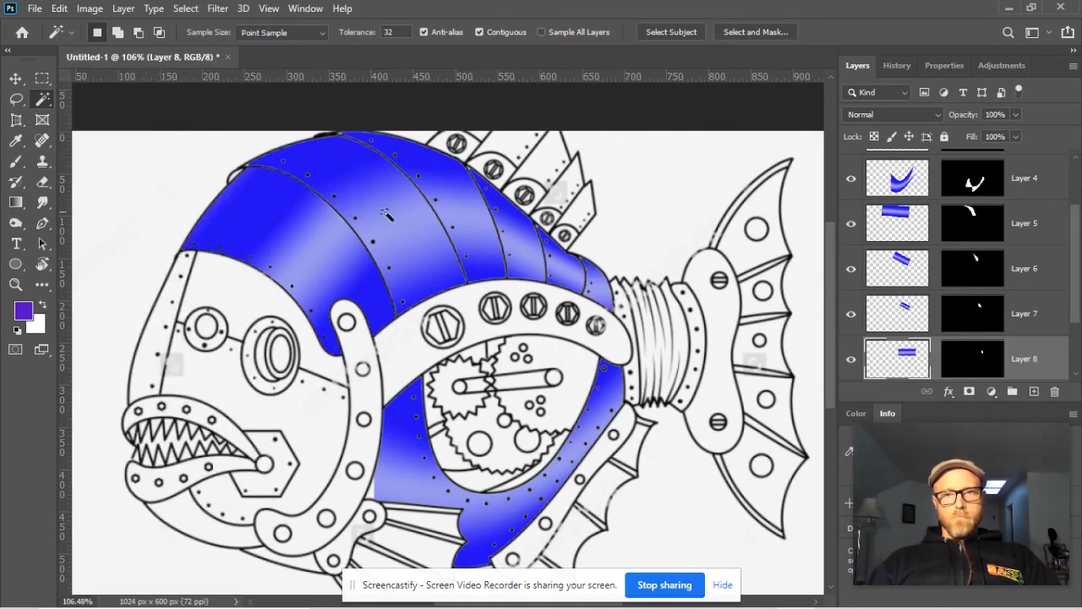
key("v")
left_click(59, 9)
left_click(118, 354)
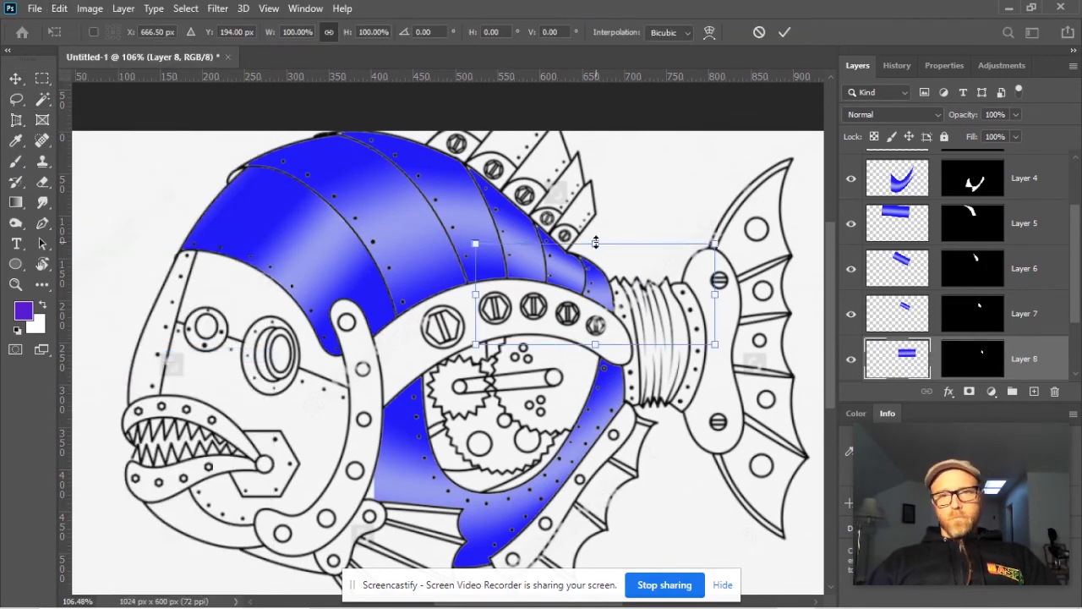
left_click(60, 9)
mouse_move(136, 370)
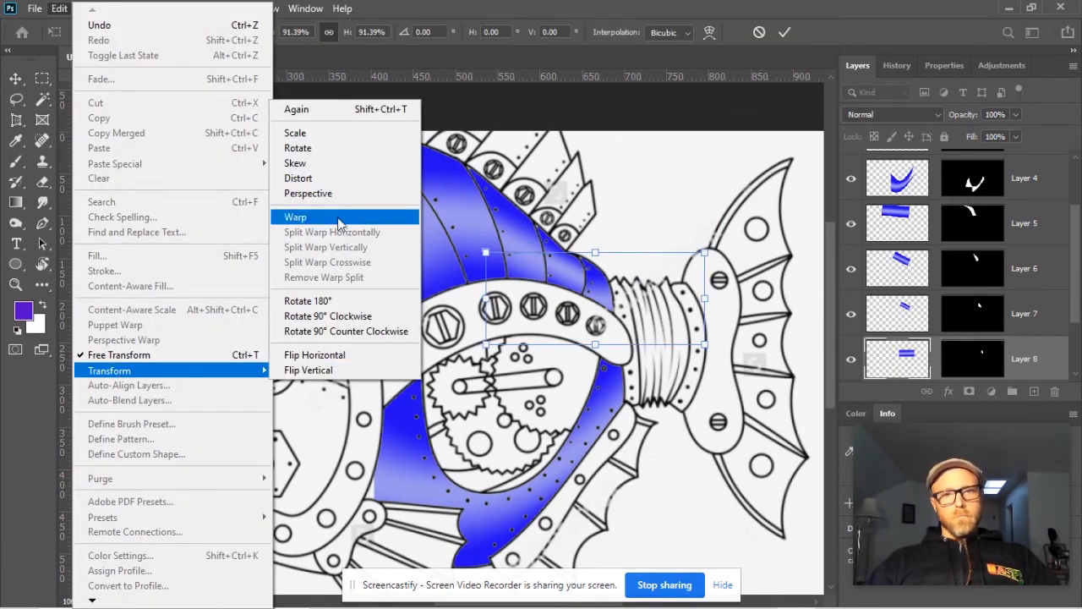
left_click(304, 217)
left_click_drag(559, 252, 588, 149)
left_click_drag(559, 345, 613, 121)
left_click_drag(633, 345, 684, 257)
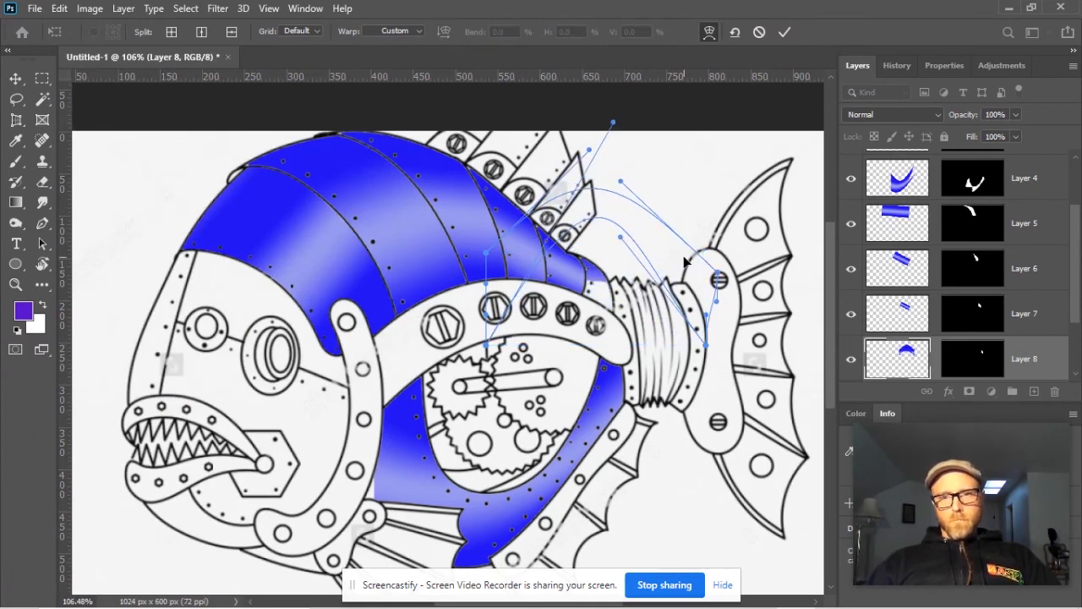
key("Return")
Scale Layer 8's gradient to about 59%, rotate it clockwise, and move it over the last upper plate.
left_click(59, 8)
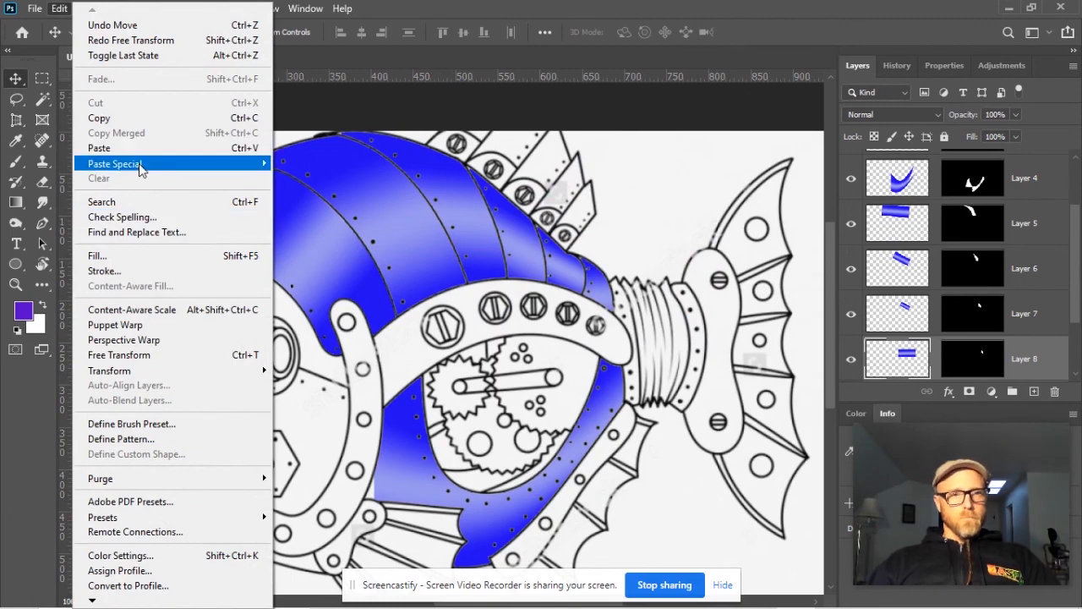
left_click(135, 356)
left_click_drag(477, 344, 574, 303)
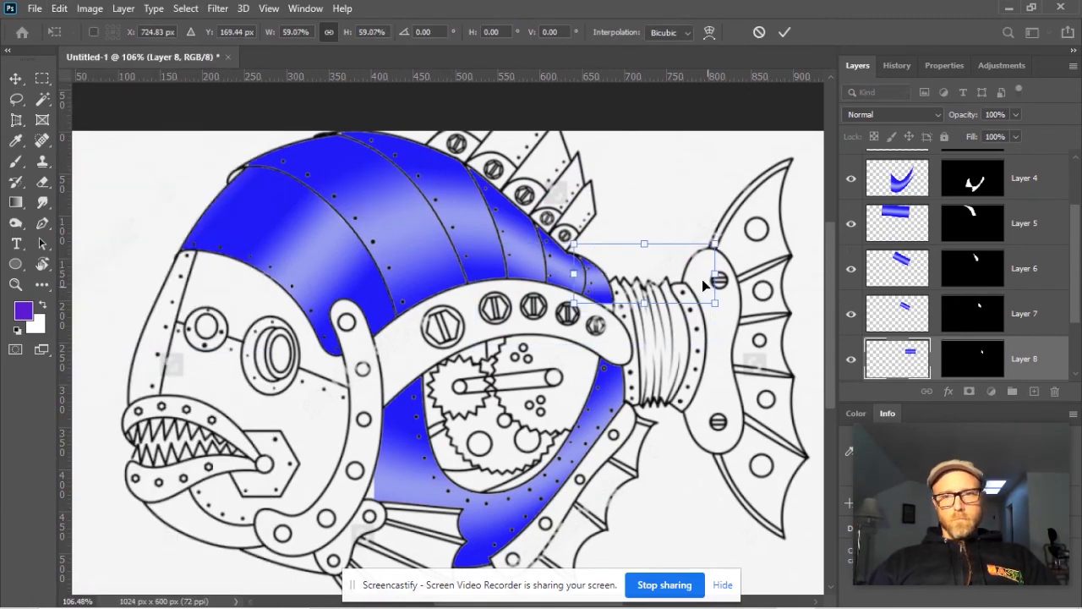
left_click_drag(731, 233, 738, 274)
left_click_drag(679, 272, 626, 270)
Warp Layer 8's gradient into a steep downward curve matching the last upper plate and apply the warp.
left_click(61, 9)
mouse_move(140, 370)
left_click(298, 208)
left_click_drag(553, 289, 529, 338)
left_click_drag(657, 338, 619, 416)
left_click_drag(677, 296, 639, 360)
left_click_drag(575, 246, 538, 309)
left_click_drag(609, 263, 603, 192)
left_click_drag(589, 306, 582, 239)
left_click_drag(622, 324, 616, 332)
key("Return")
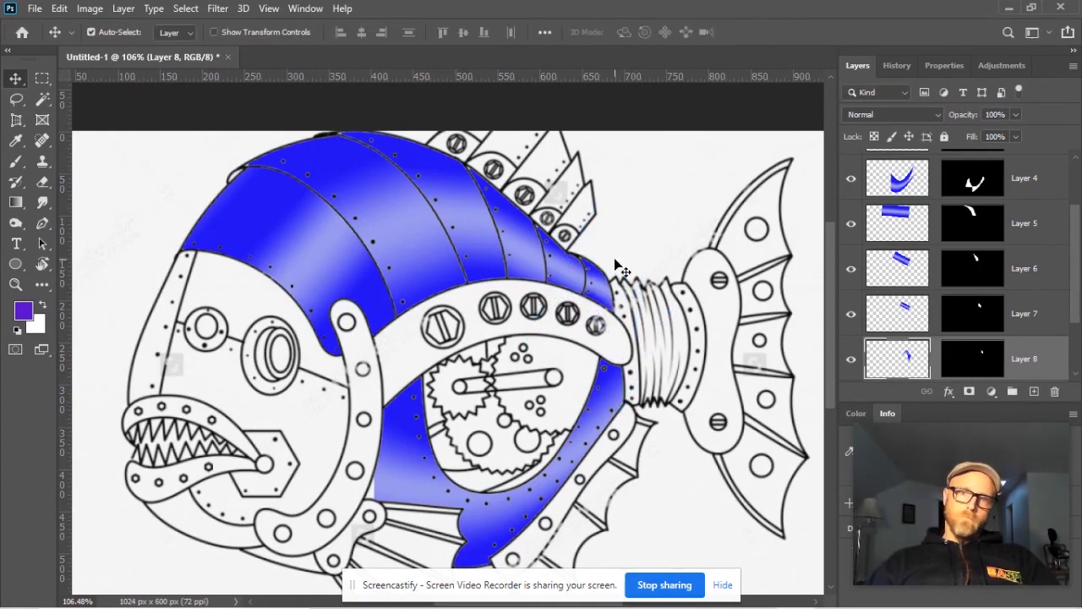
Select the large cheek plate below the eyes on Layer 1 with the Magic Wand.
scroll(624, 268, "down", 3)
scroll(626, 271, "up", 4)
left_click_drag(366, 346, 725, 316)
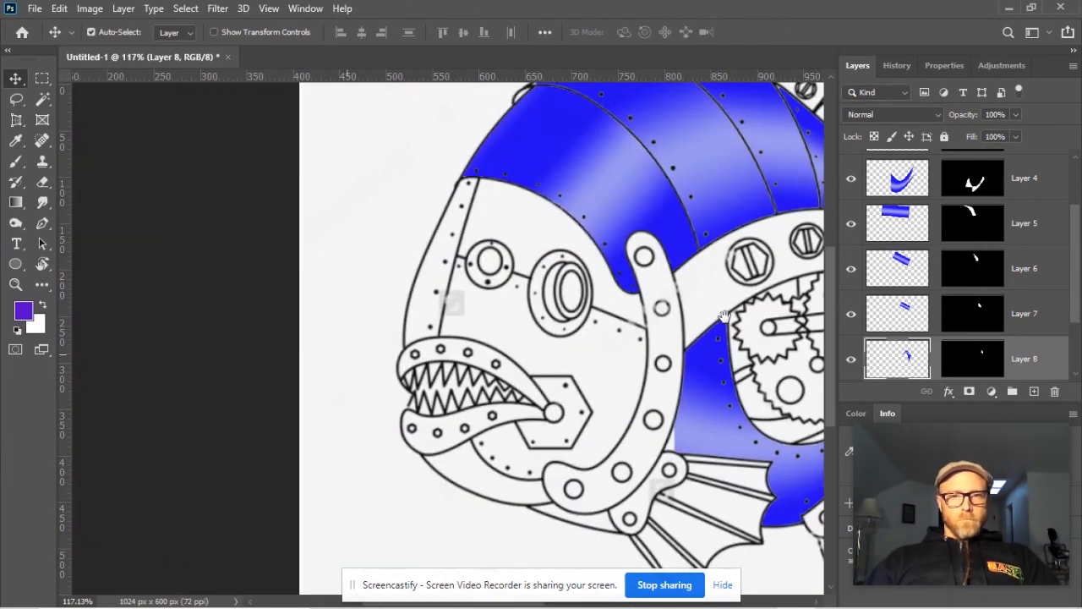
key("w")
left_click(563, 361)
left_click(602, 366, "ctrl")
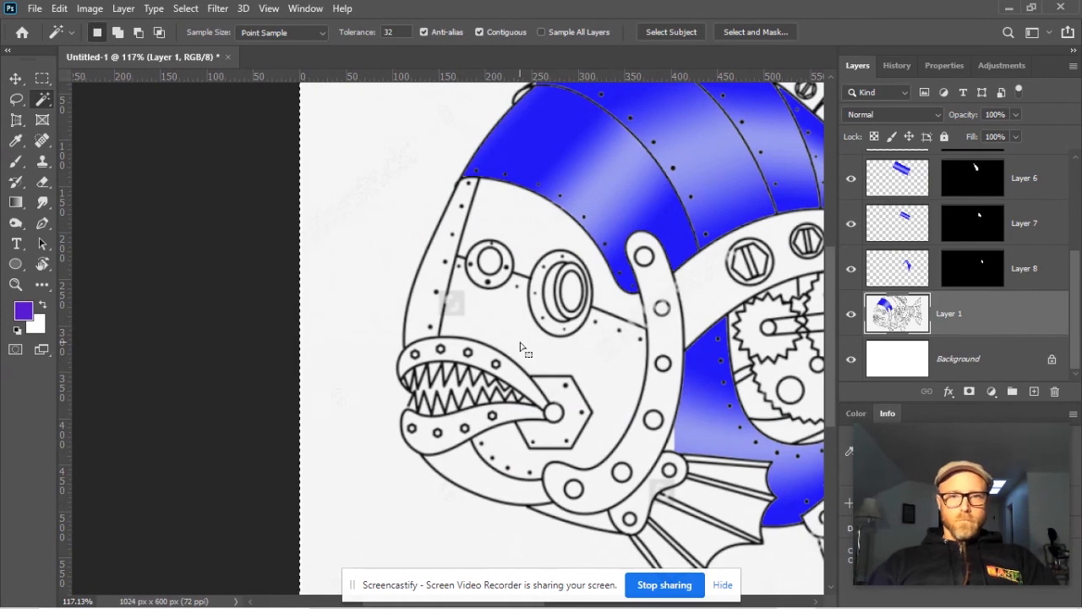
scroll(526, 287, "up", 3)
Set the Gradient tool to radial, try a blue gradient across the selected cheek plate, and undo the fill.
key("g")
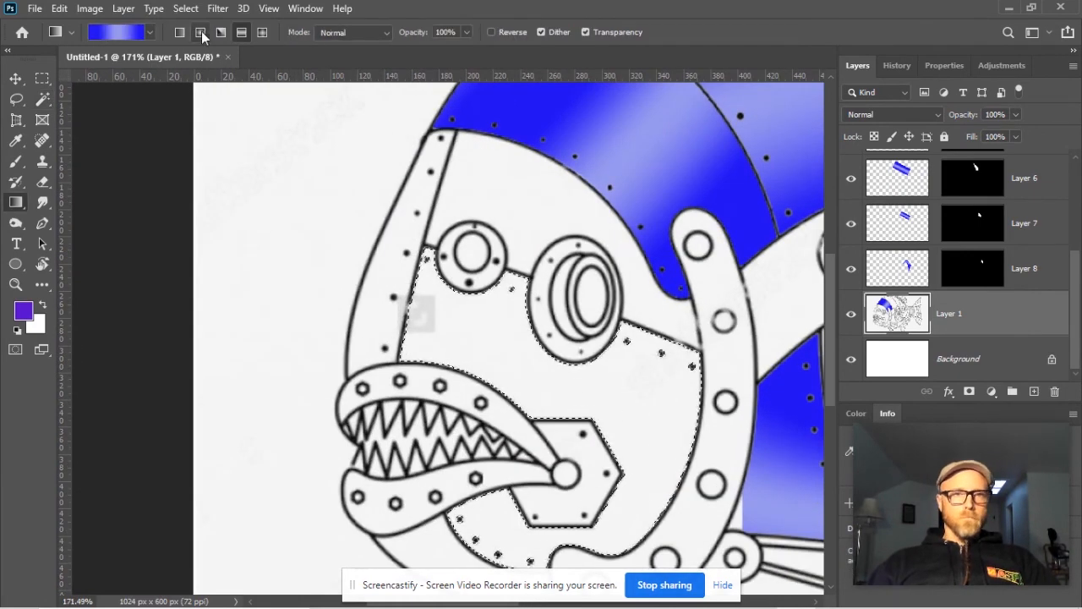
left_click_drag(644, 388, 451, 379)
key("ctrl+z")
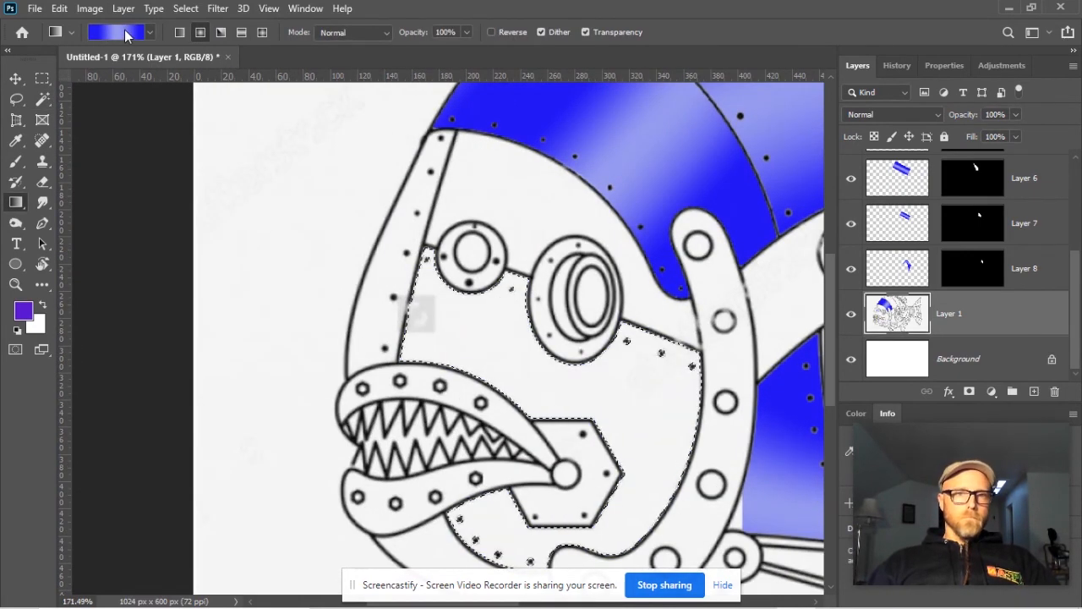